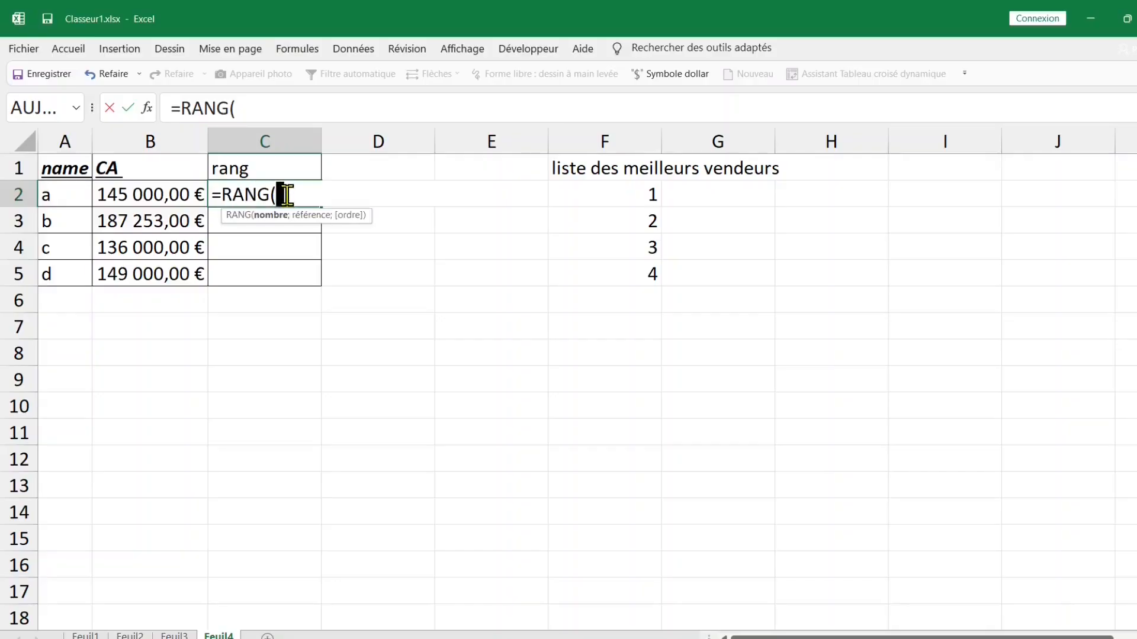
# Complete the RANG formula in C2 with number B2, absolute reference $B$2:$B$5 and order 0.
pyautogui.hotkey('ctrl', 'a')
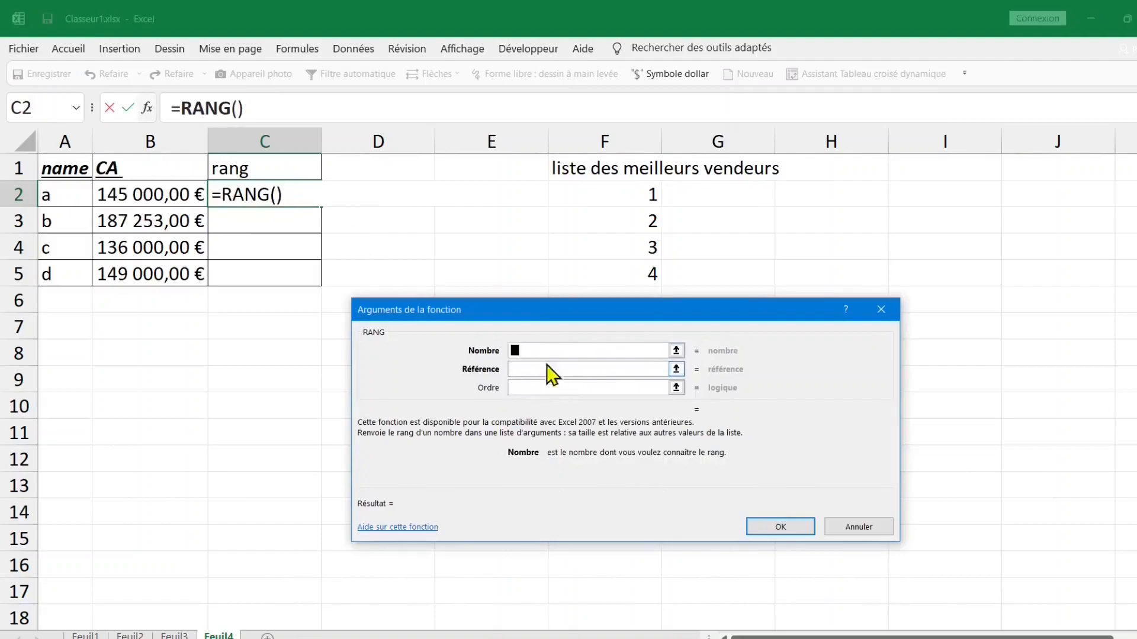
pyautogui.click(162, 195)
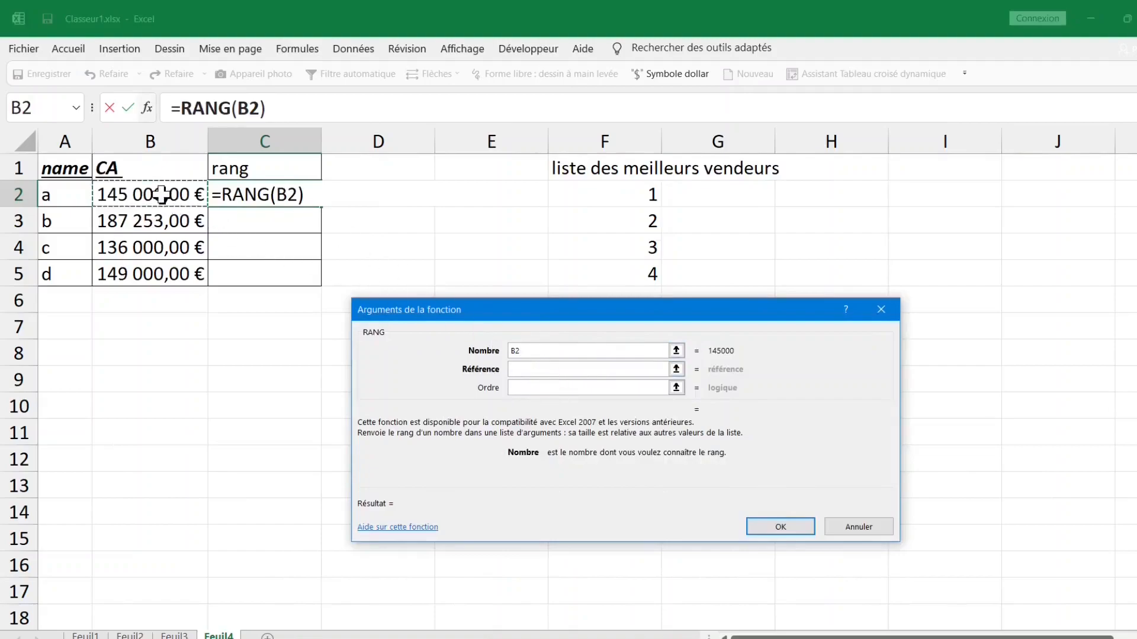
pyautogui.click(519, 369)
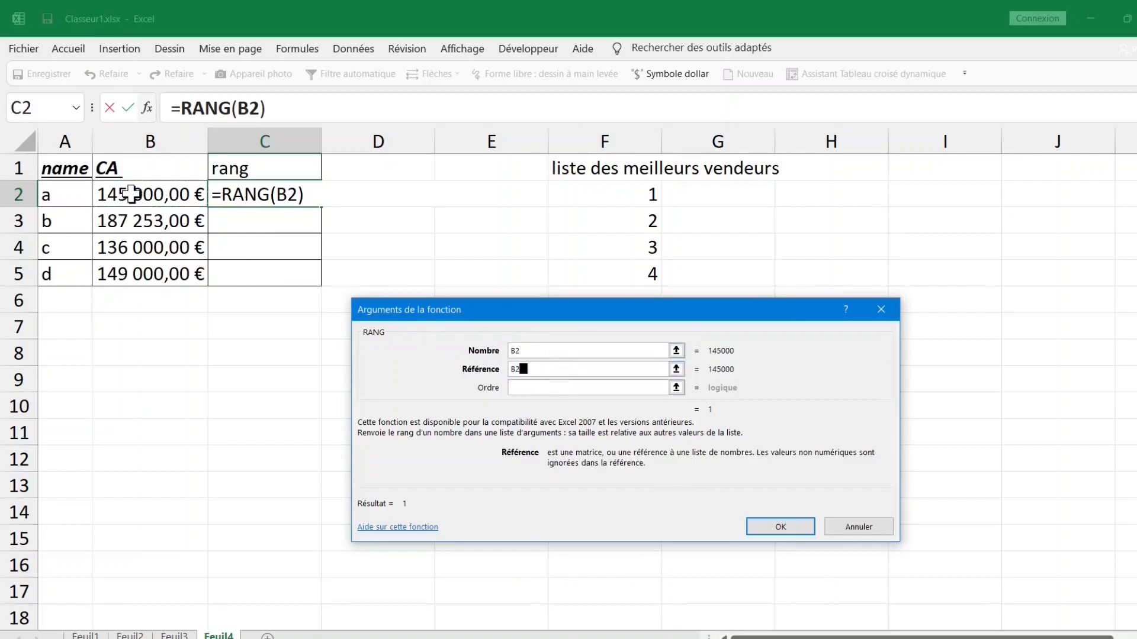
pyautogui.click(131, 201)
pyautogui.moveTo(131, 201); pyautogui.dragTo(145, 269)
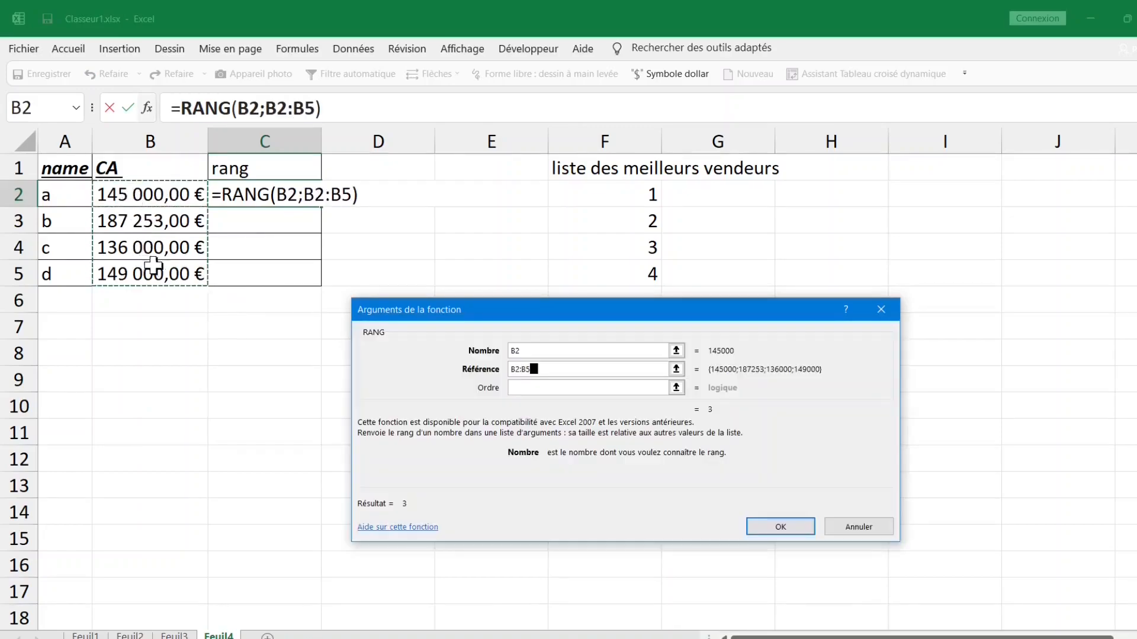
pyautogui.press('F4')
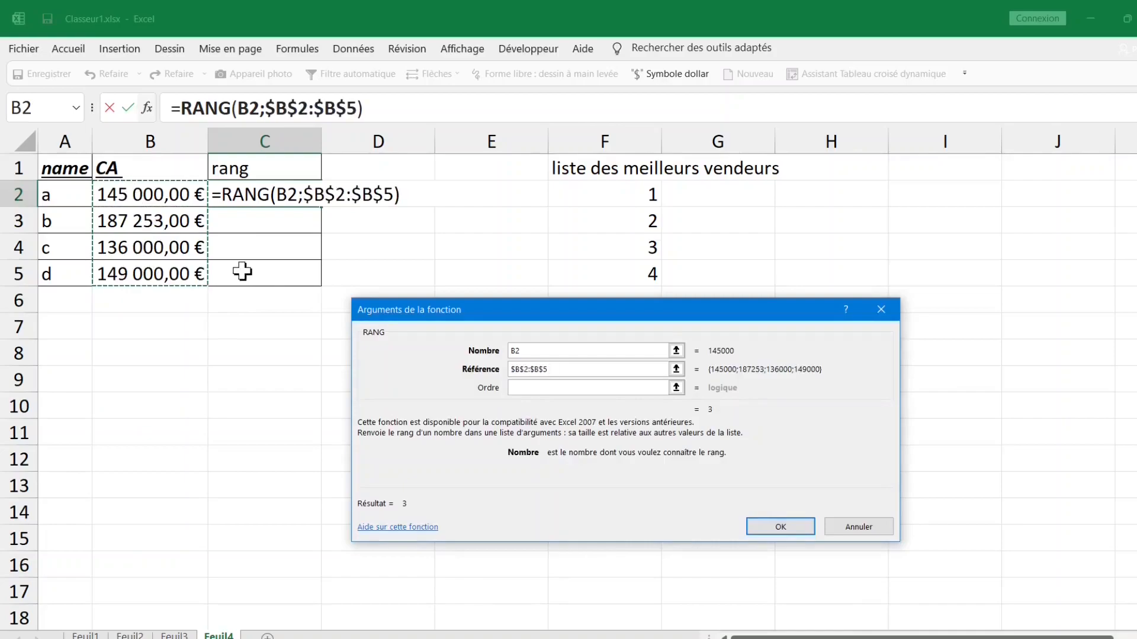
pyautogui.click(543, 390)
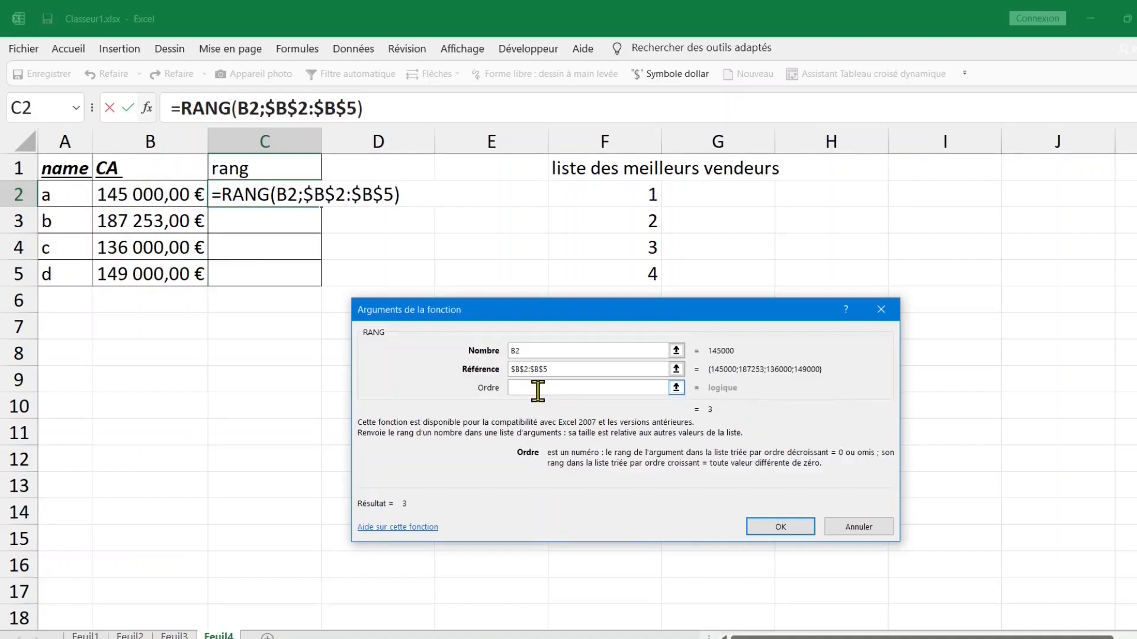
pyautogui.write('0')
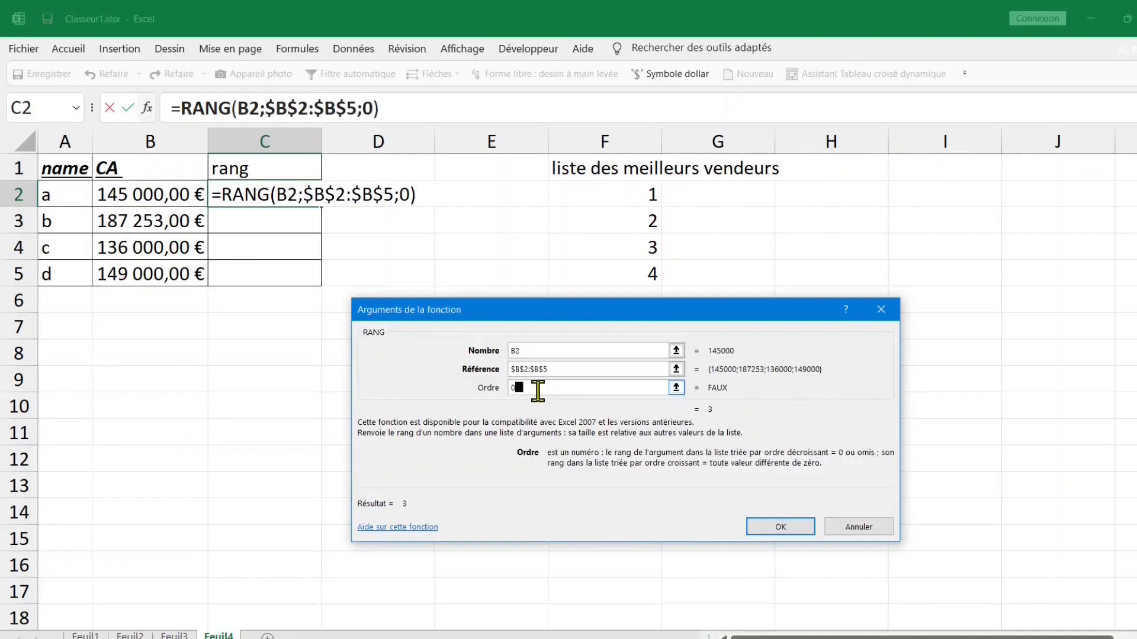
pyautogui.press('Return')
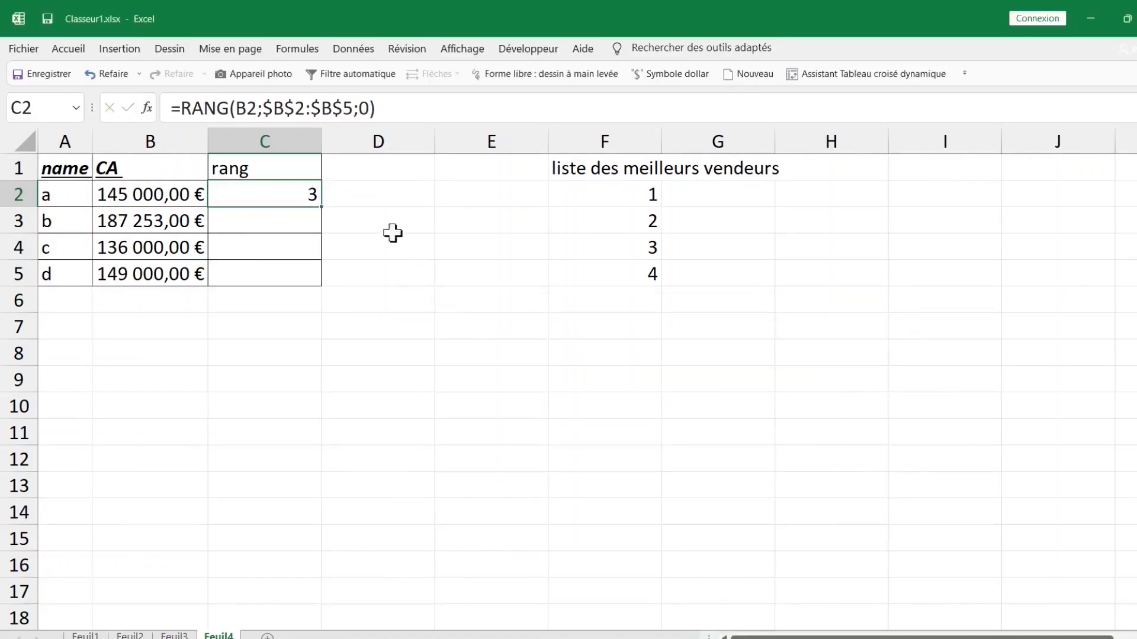
# Fill the rank formula from C2 down to C5 and fit column C's width to its content.
pyautogui.moveTo(323, 211); pyautogui.dragTo(320, 281)
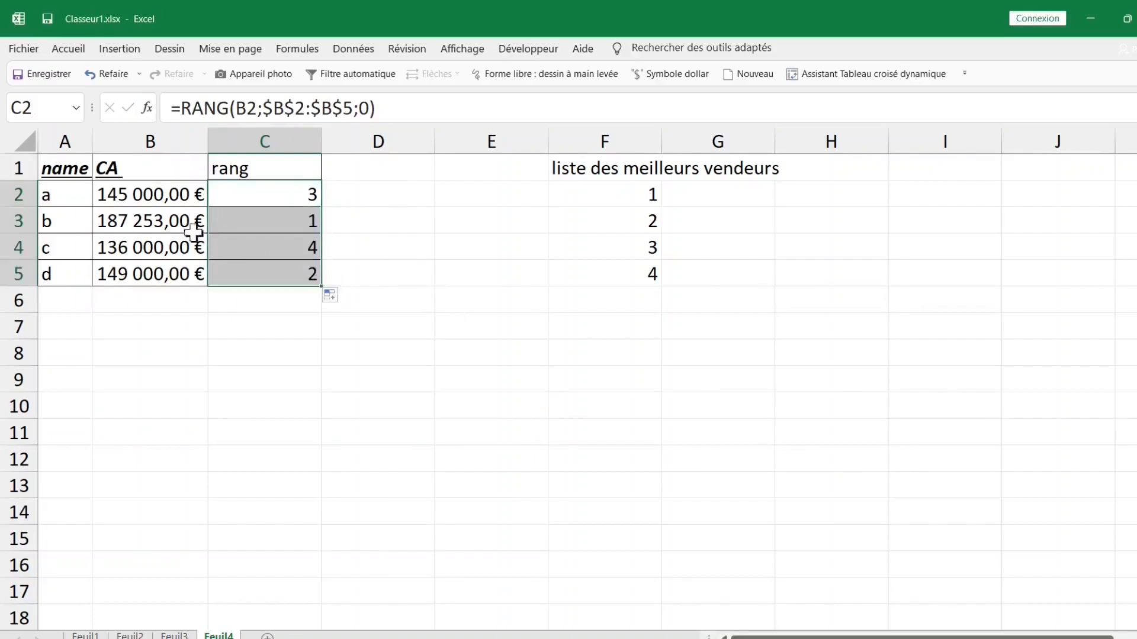
pyautogui.click(152, 220)
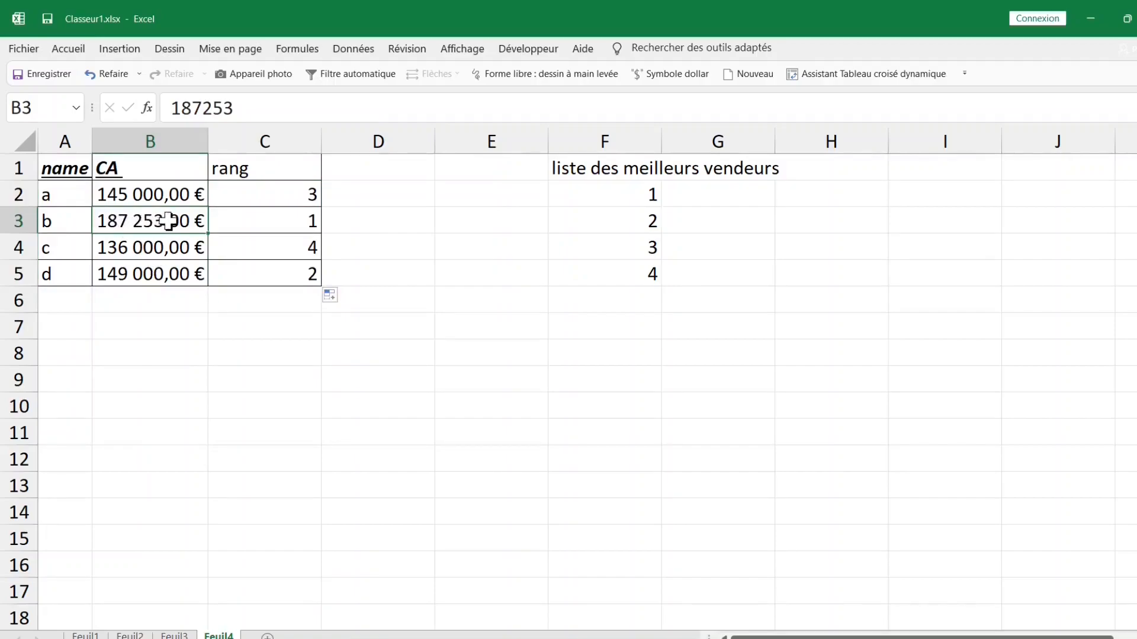
pyautogui.click(292, 276)
pyautogui.moveTo(278, 198); pyautogui.dragTo(282, 264)
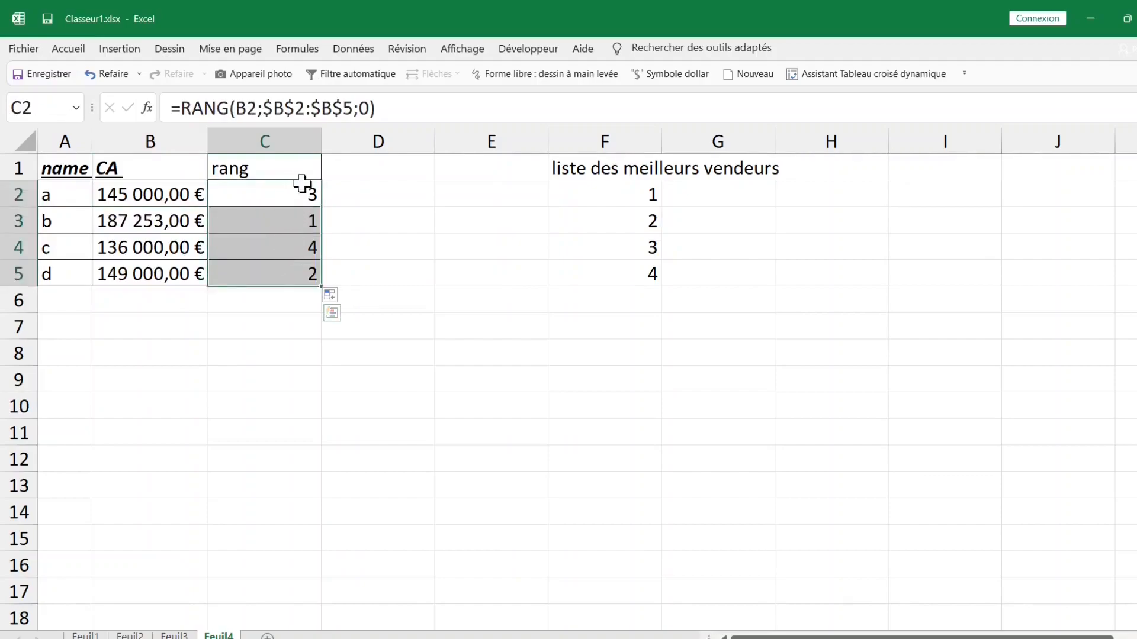
pyautogui.doubleClick(321, 140)
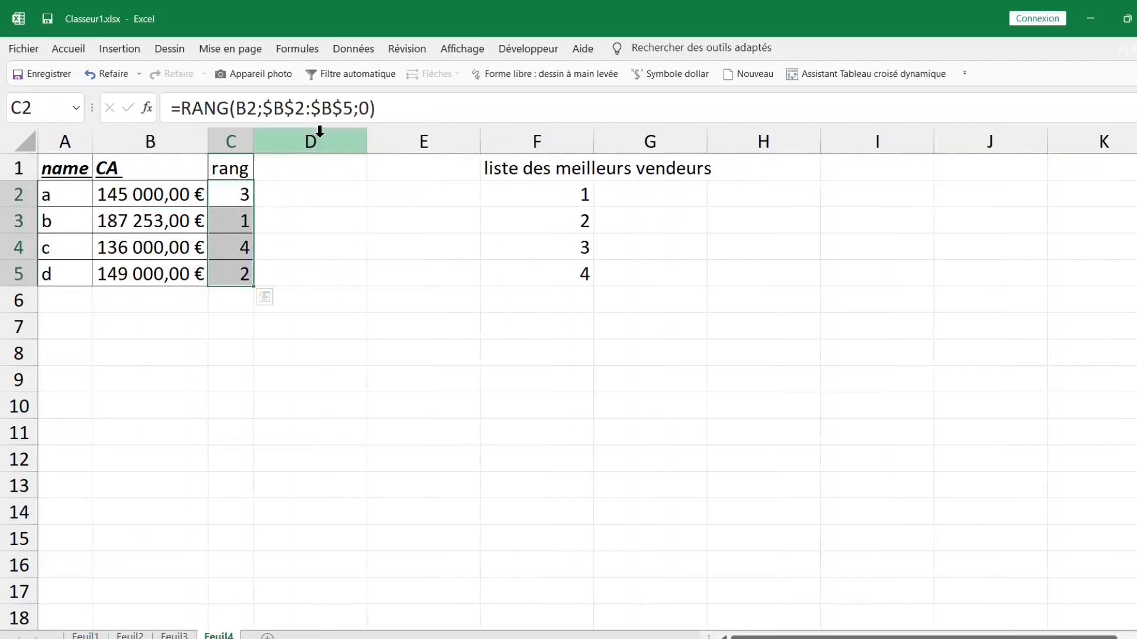
# Change the order argument of the rank formula in C2 to 1 and fill it down to C5.
pyautogui.doubleClick(362, 107)
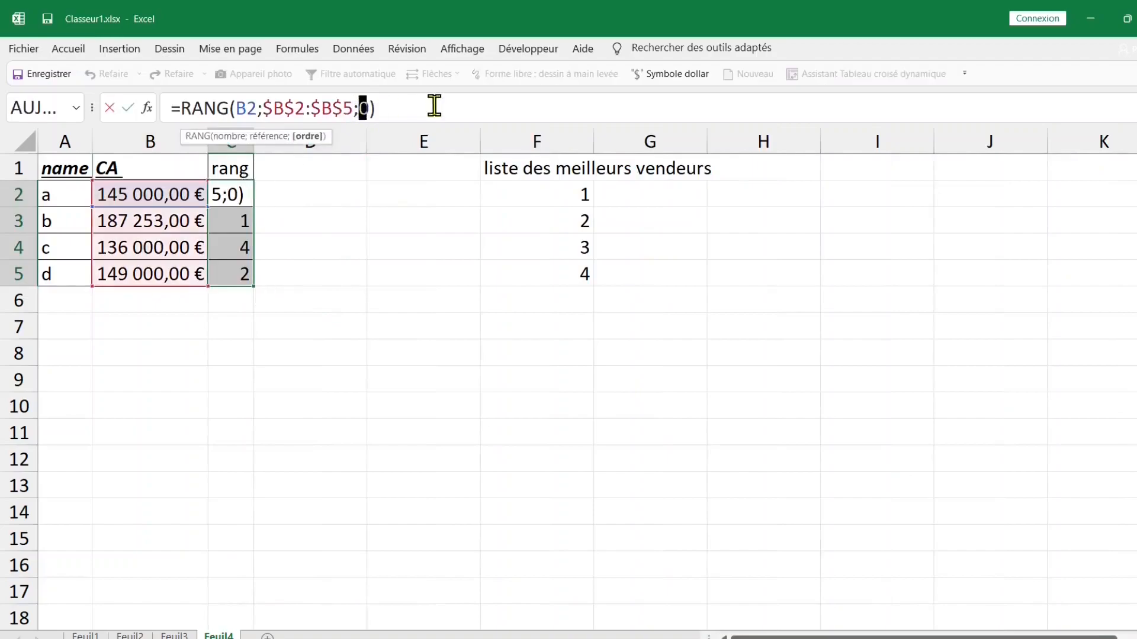
pyautogui.write('1')
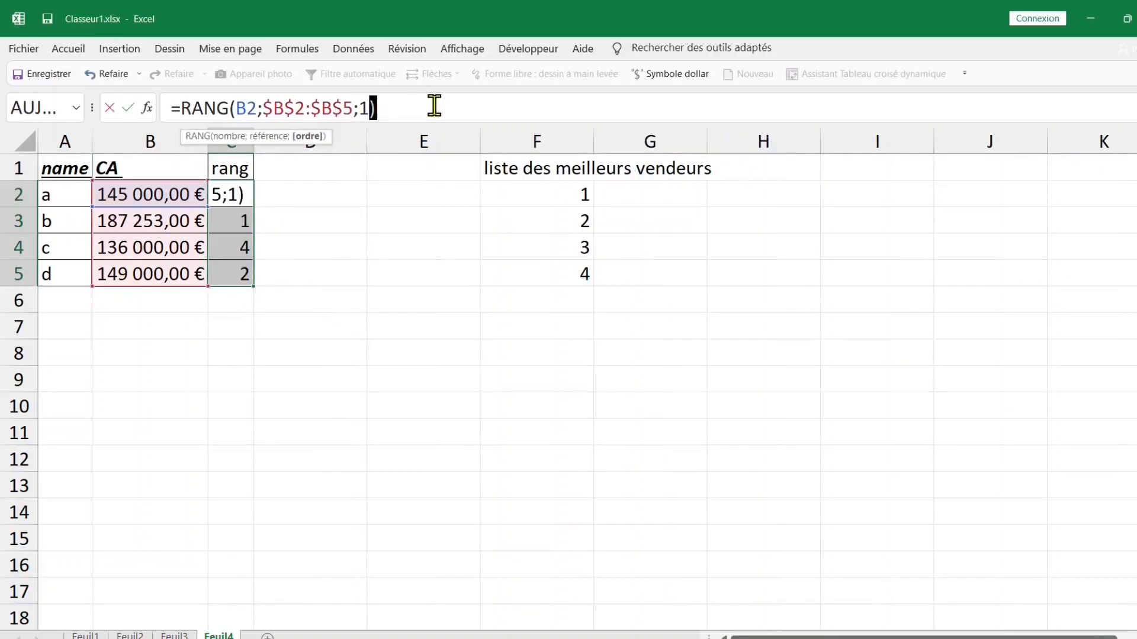
pyautogui.press('Return')
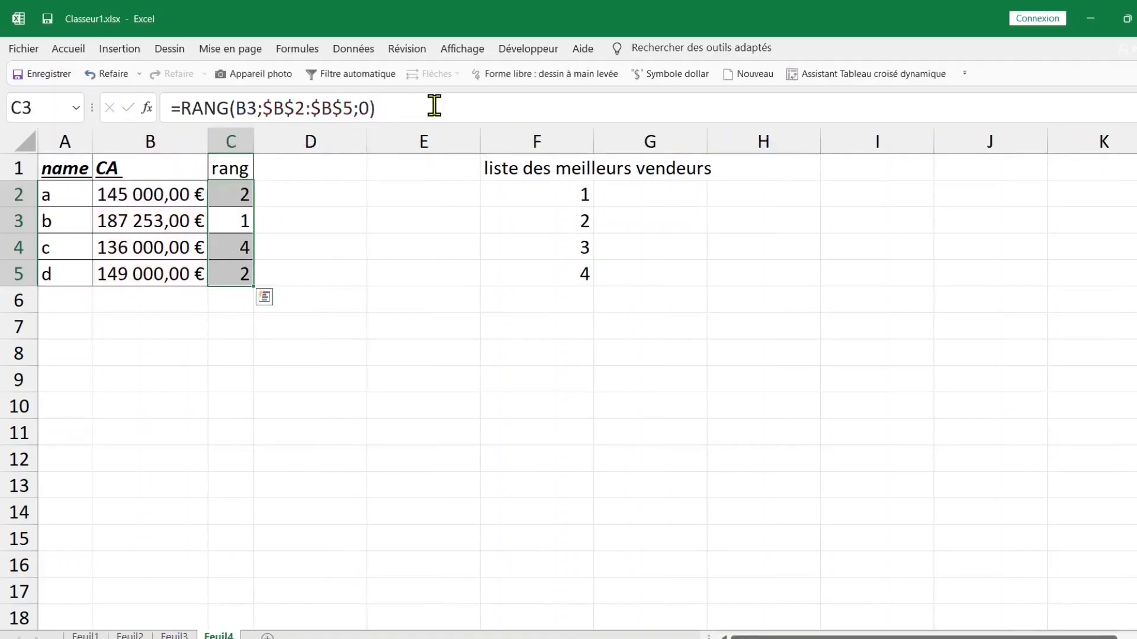
pyautogui.click(236, 188)
pyautogui.doubleClick(254, 207)
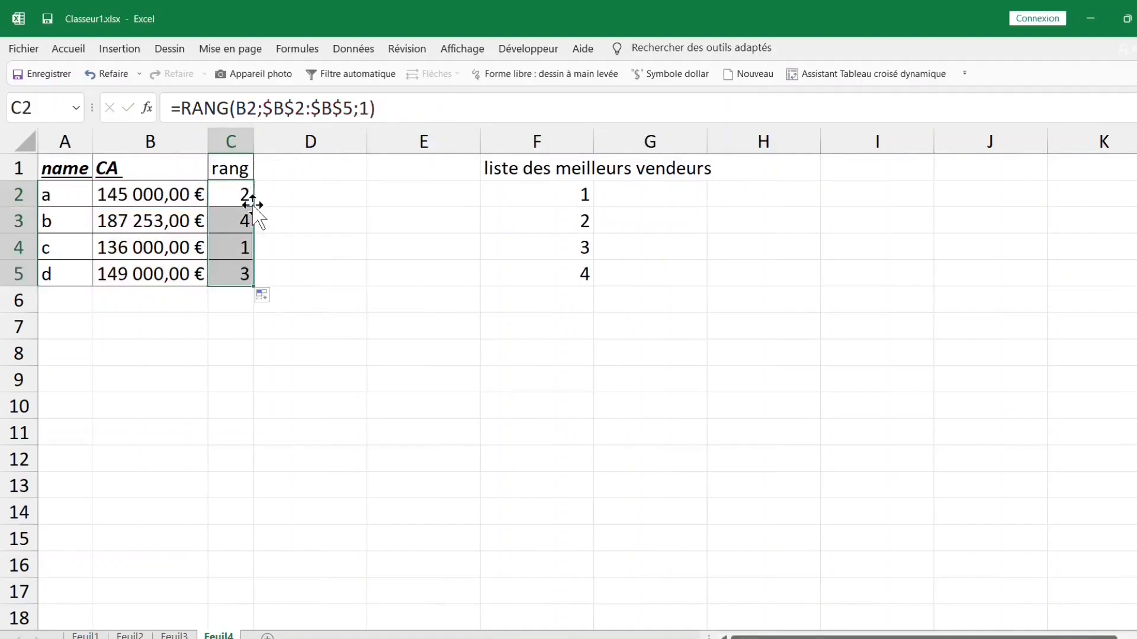
# Set the order argument of the rank formula in C3 to 0.
pyautogui.click(246, 226)
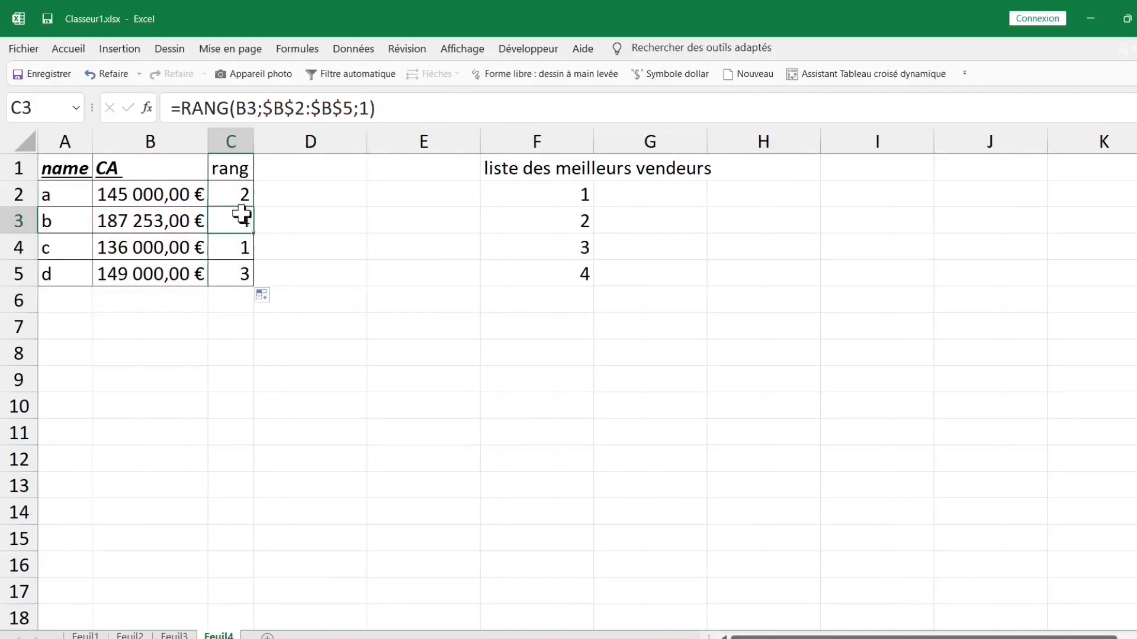
pyautogui.doubleClick(366, 106)
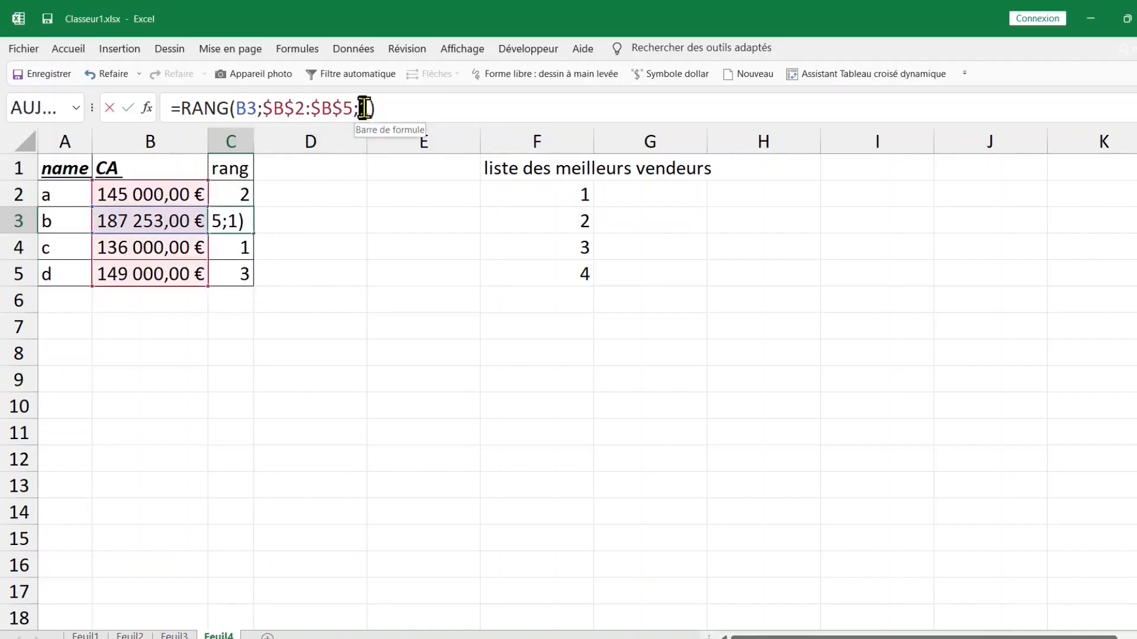
pyautogui.write('0')
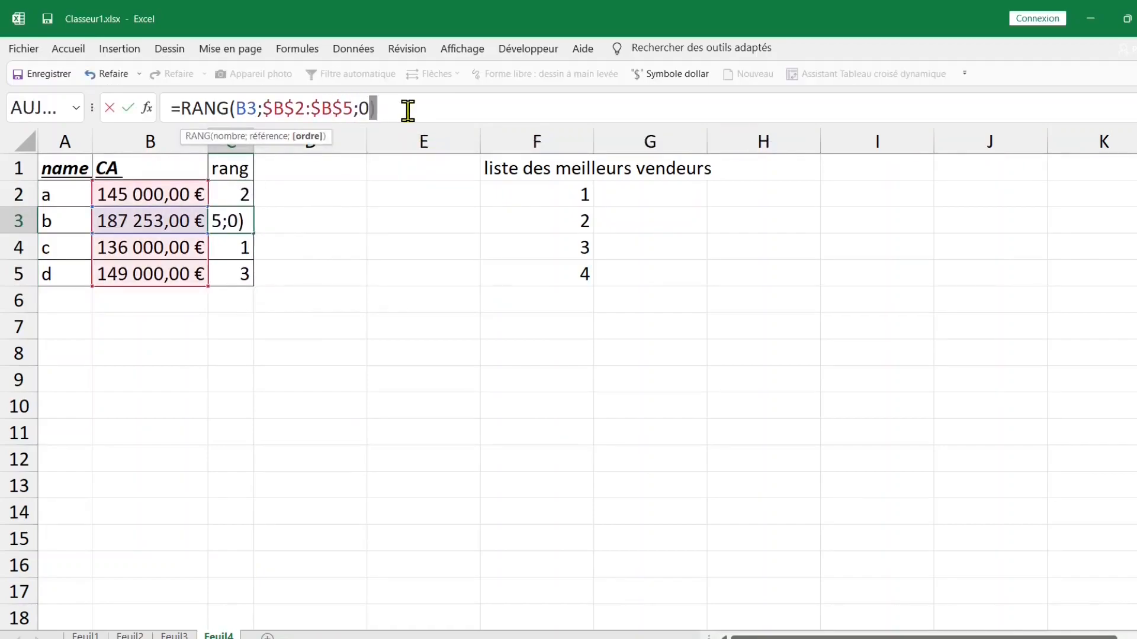
pyautogui.press('Return')
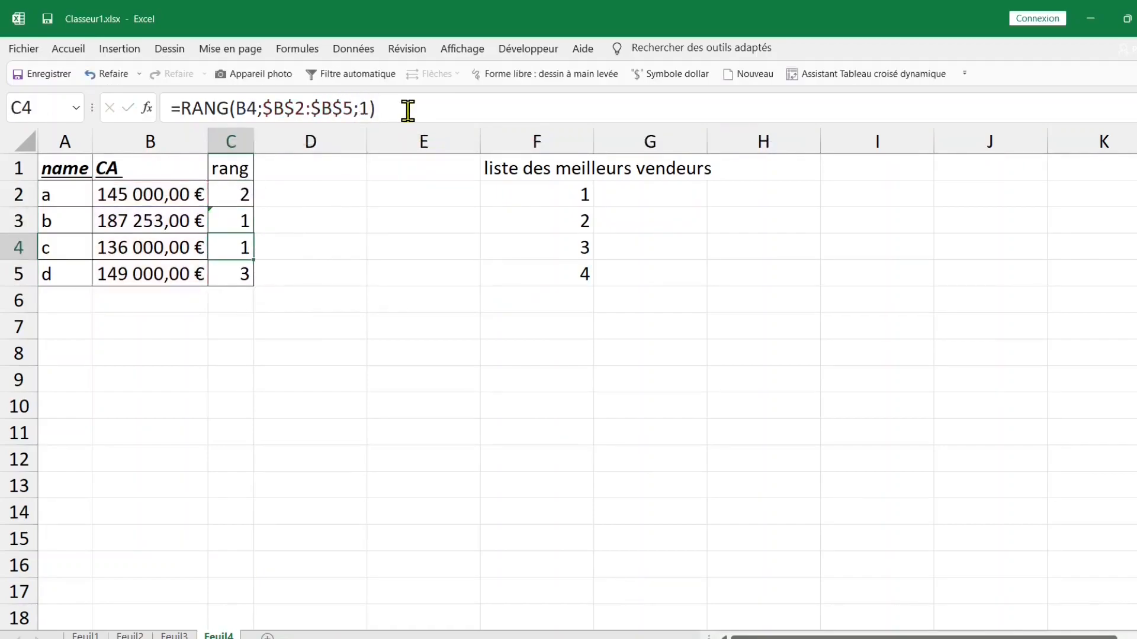
# Set the order argument of the rank formula in C2 to 0 and fill it down to C5.
pyautogui.click(242, 195)
pyautogui.click(367, 106)
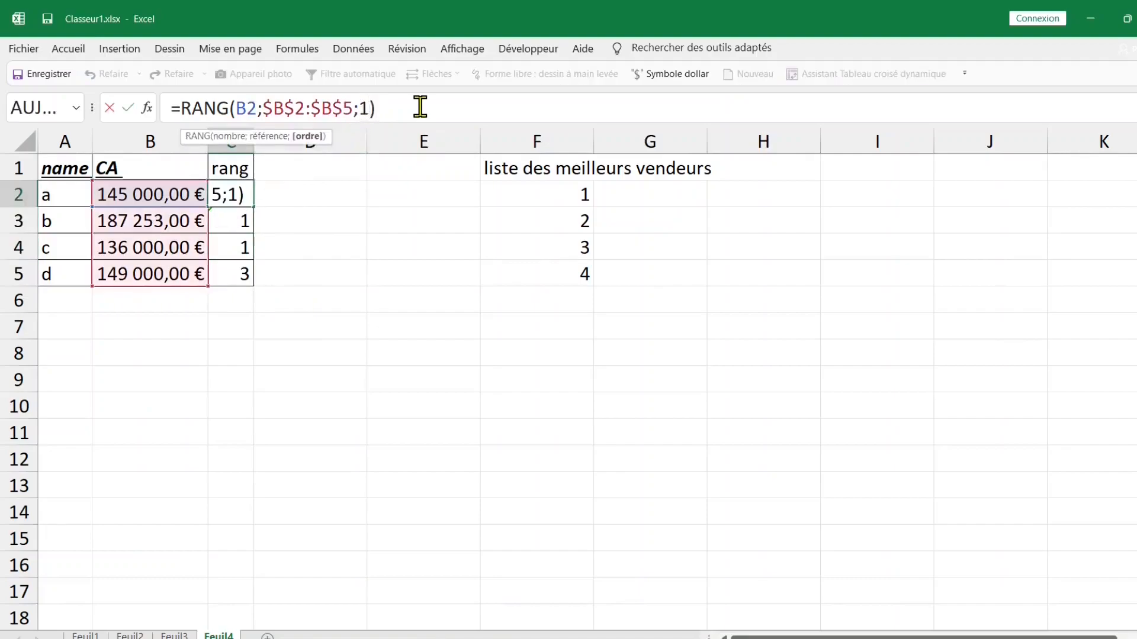
pyautogui.press('BackSpace')
pyautogui.write('0')
pyautogui.press('Return')
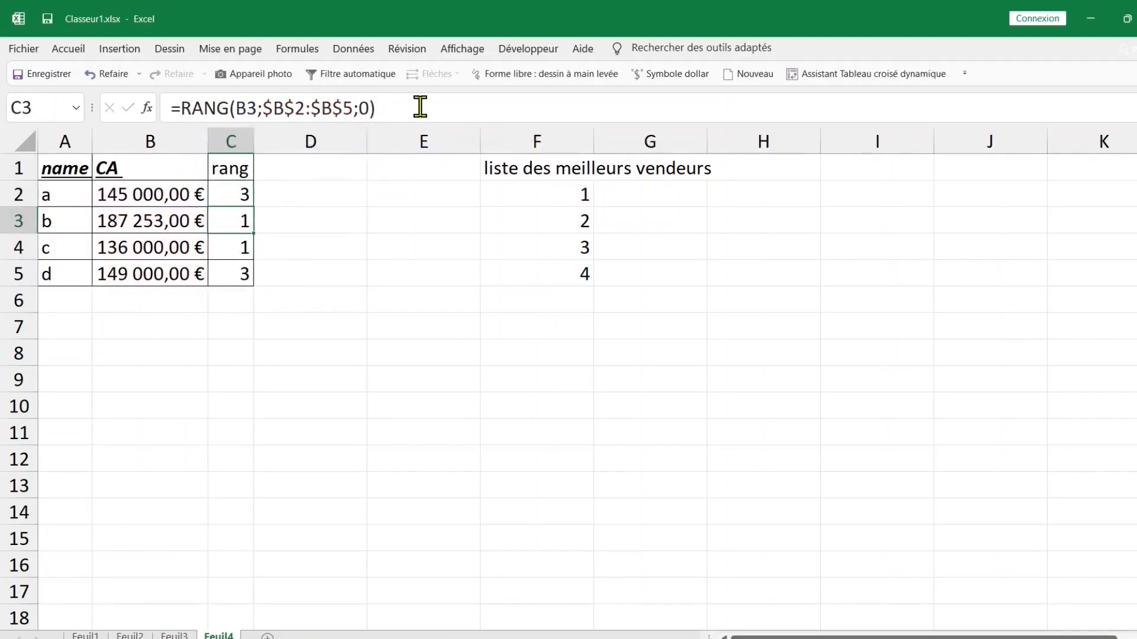
pyautogui.click(237, 198)
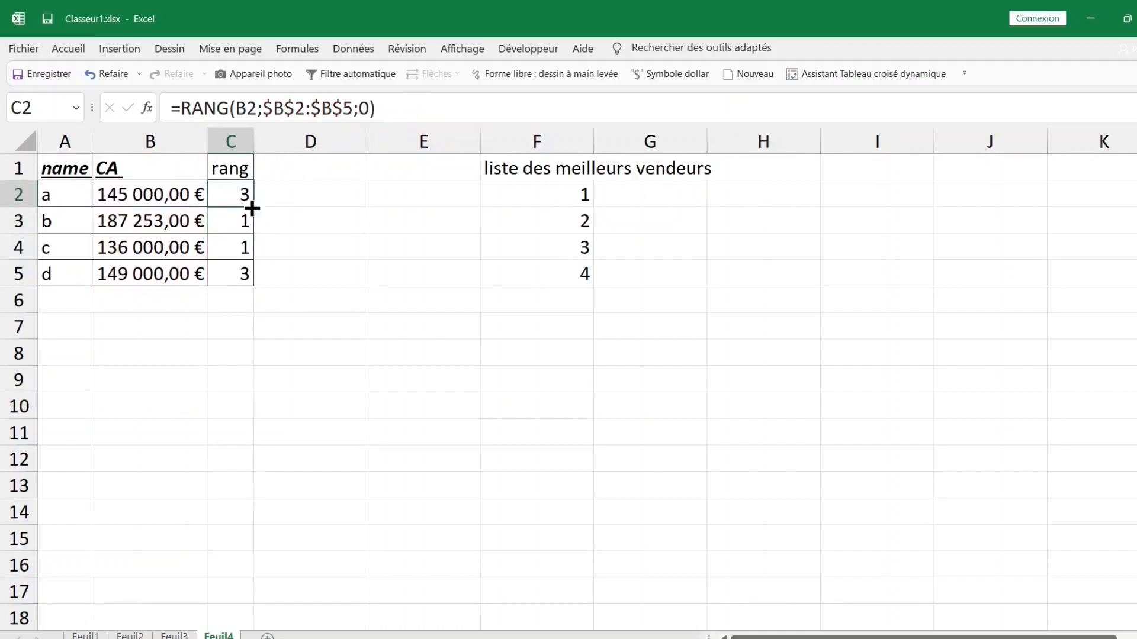
pyautogui.doubleClick(254, 207)
pyautogui.click(356, 267)
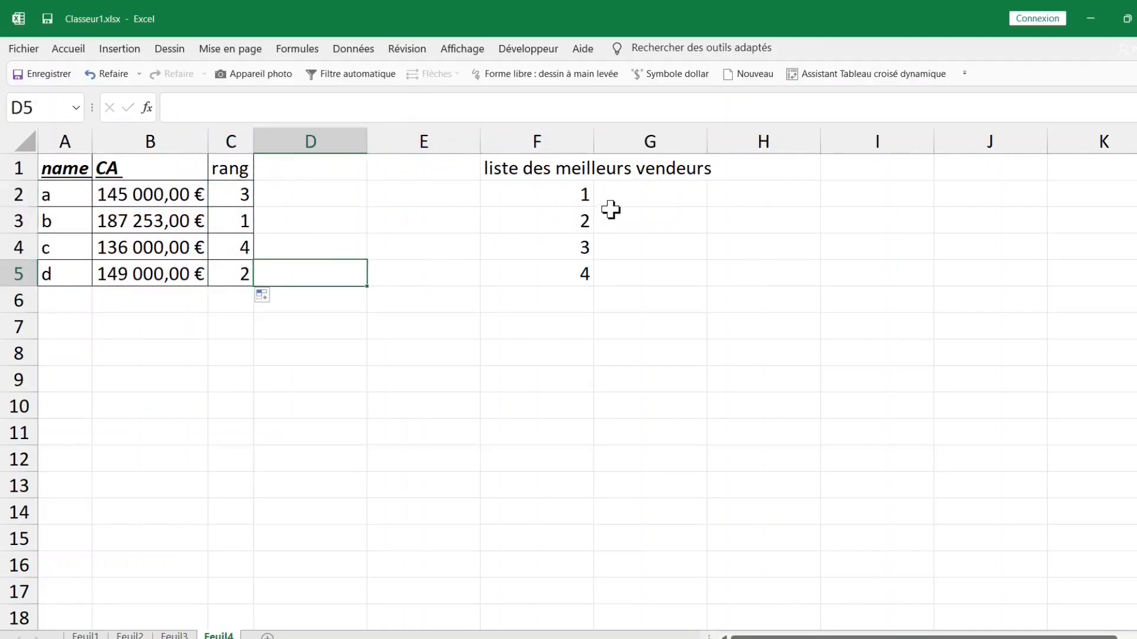
# Start an INDEX formula in G2, beside rank 1 in the best sellers list.
pyautogui.click(561, 186)
pyautogui.click(559, 224)
pyautogui.click(563, 261)
pyautogui.click(562, 274)
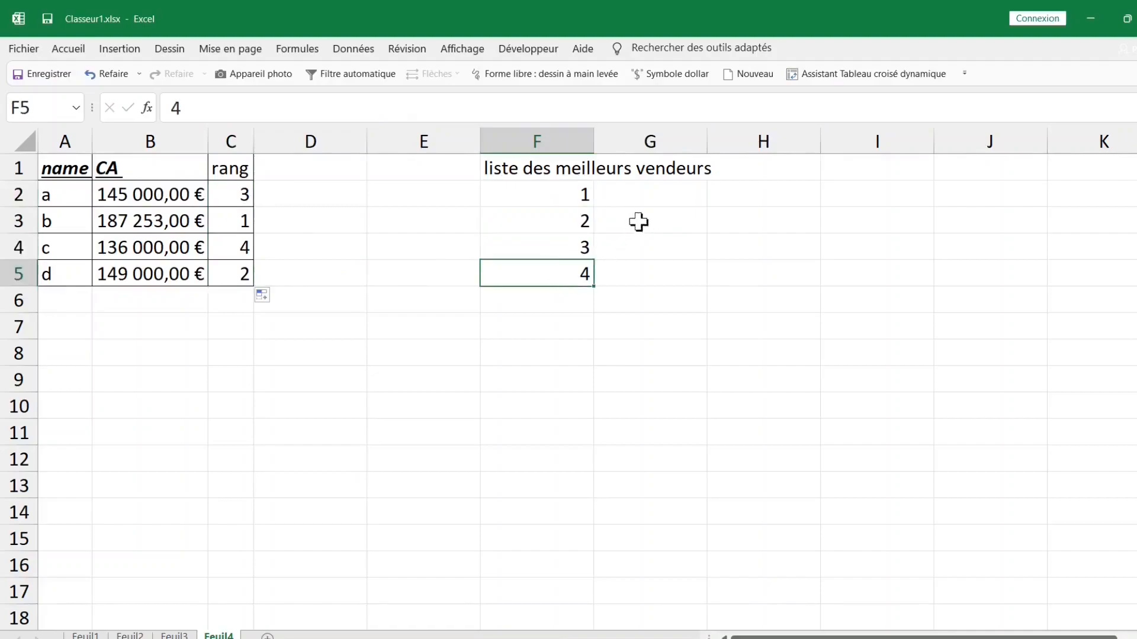
pyautogui.moveTo(647, 198); pyautogui.dragTo(647, 280)
pyautogui.click(647, 193)
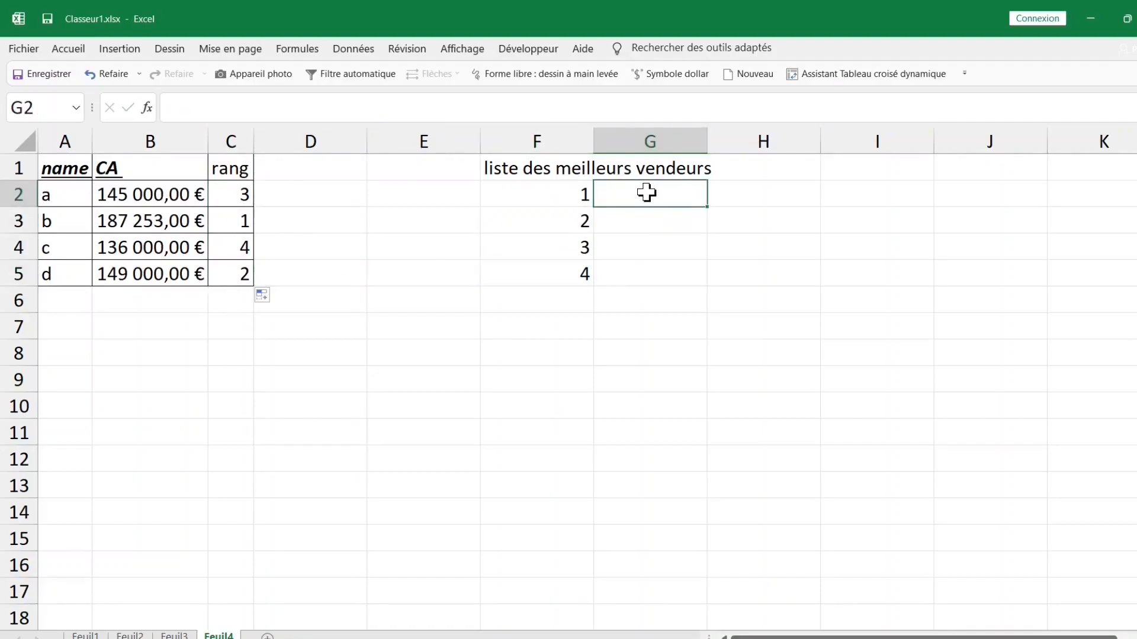
pyautogui.write('=')
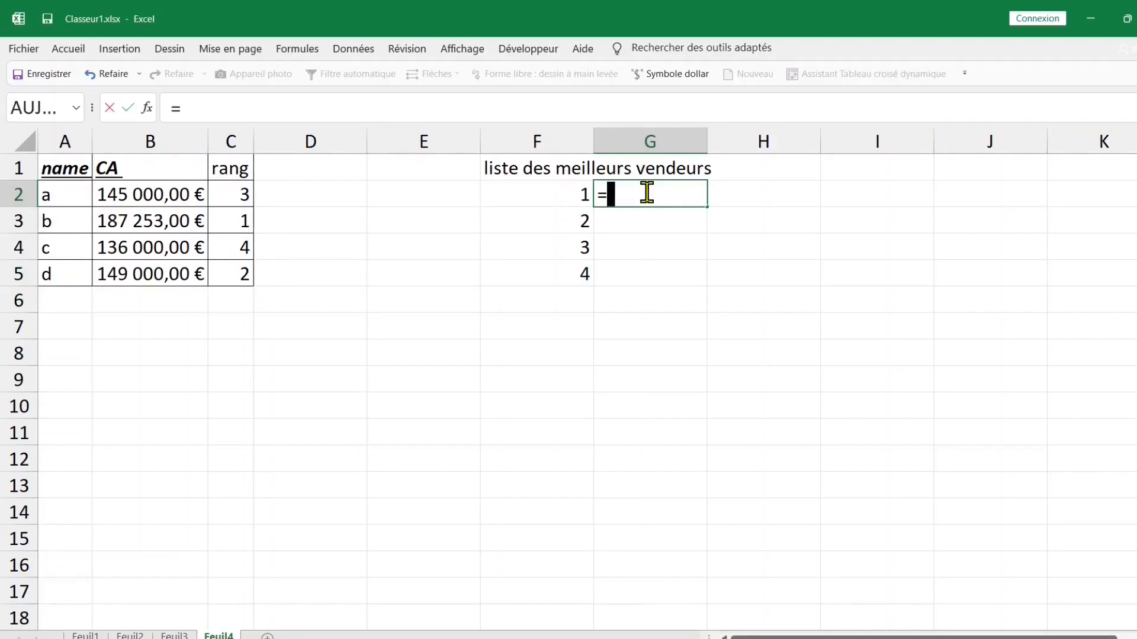
pyautogui.write('index')
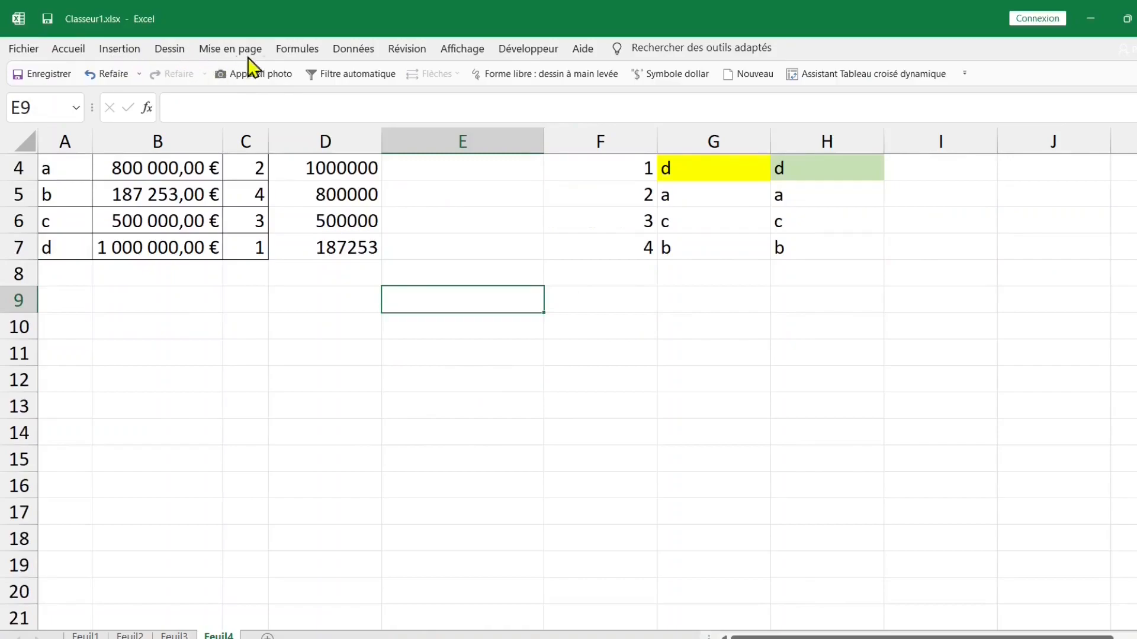
# Examine the arguments of the INDEX lookup function from cell E9, and cancel without inserting it.
pyautogui.click(299, 49)
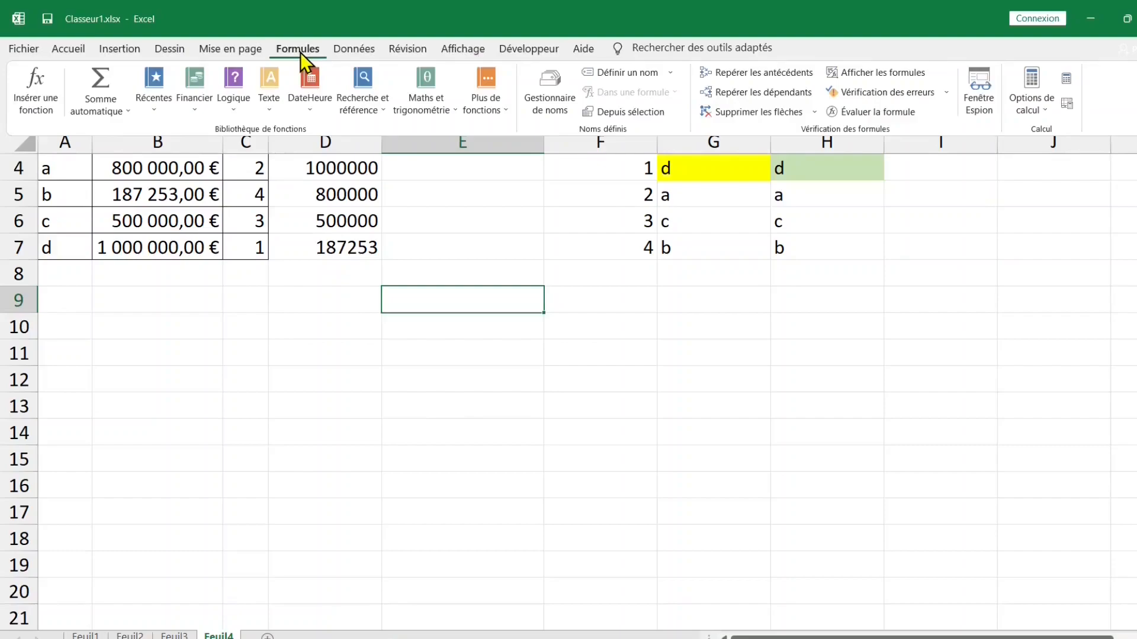
pyautogui.click(379, 111)
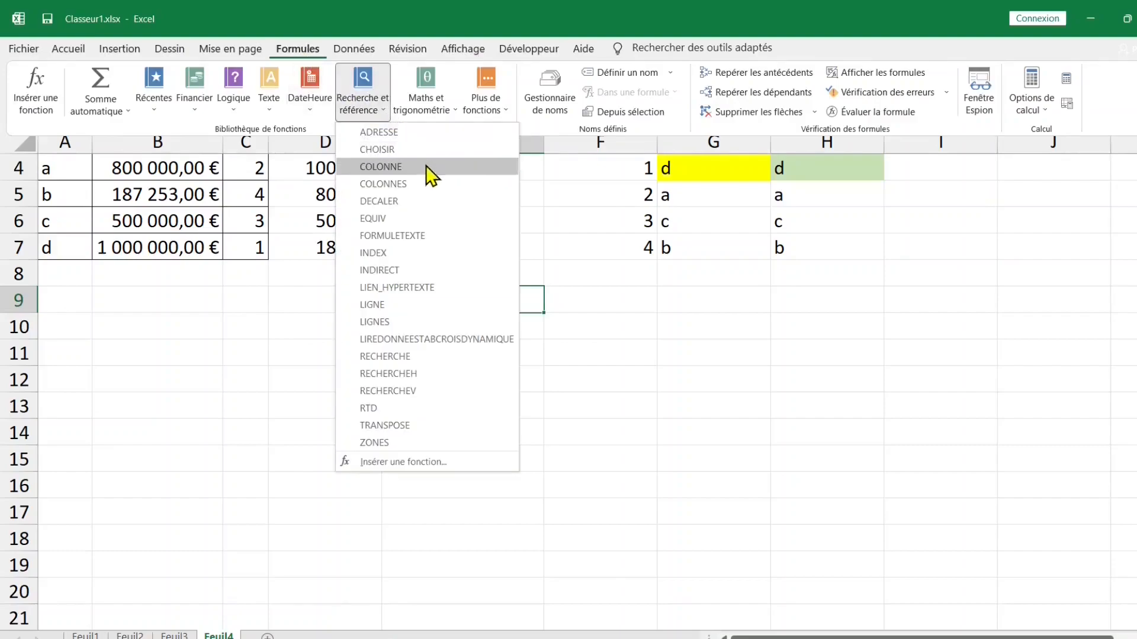
pyautogui.click(424, 253)
pyautogui.click(668, 467)
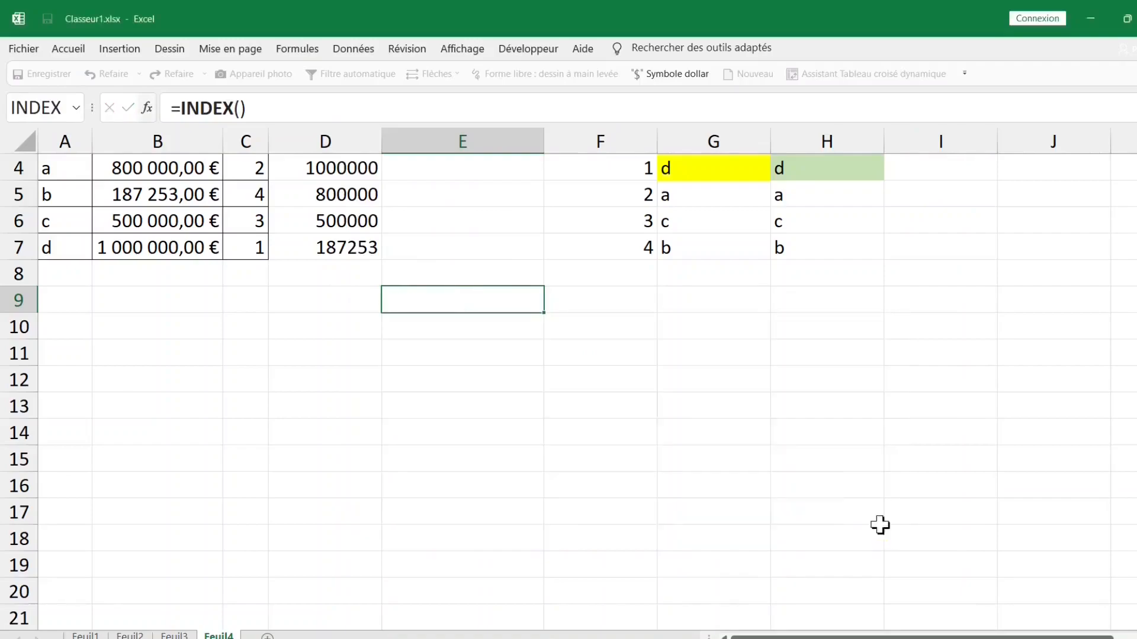
pyautogui.click(878, 524)
# Examine the arguments of the EQUIV lookup function from cell F10.
pyautogui.click(598, 327)
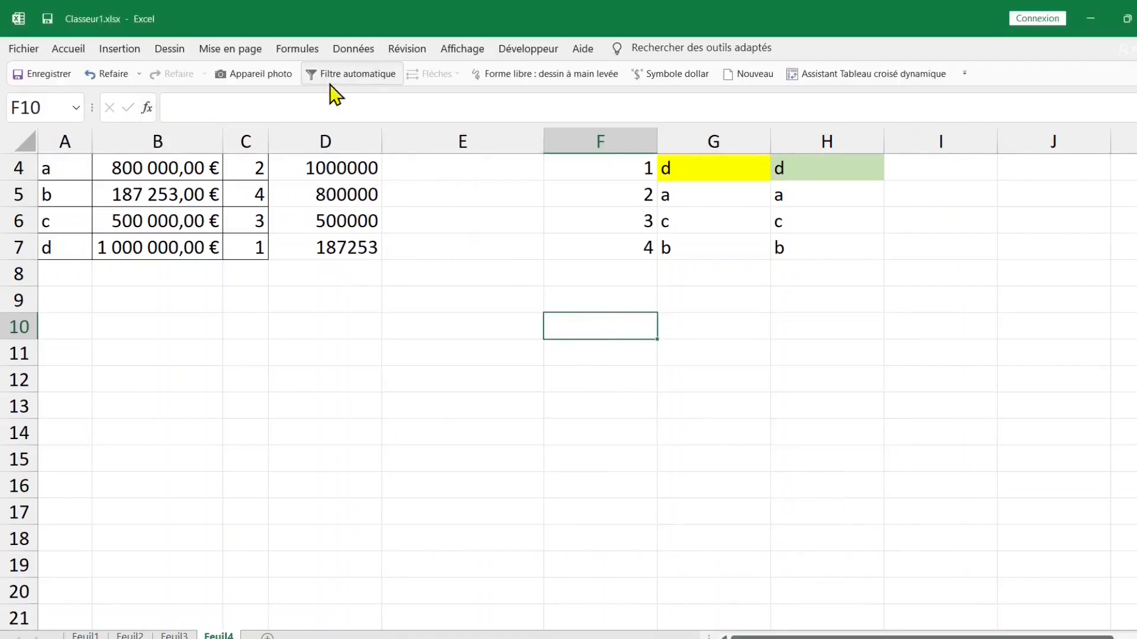
pyautogui.click(297, 50)
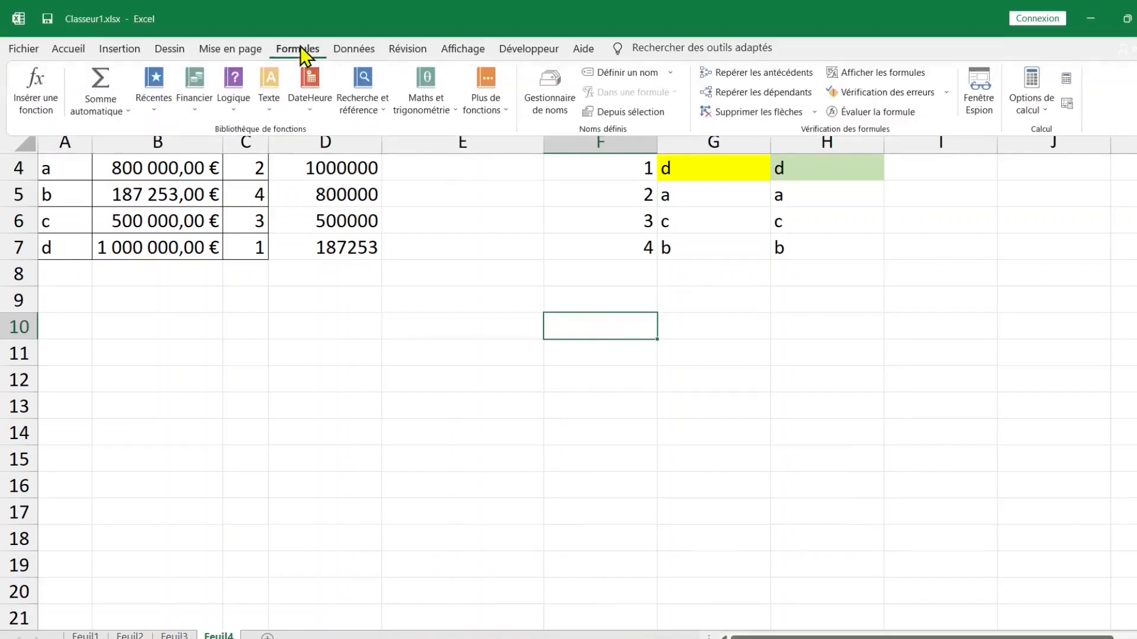
pyautogui.click(381, 104)
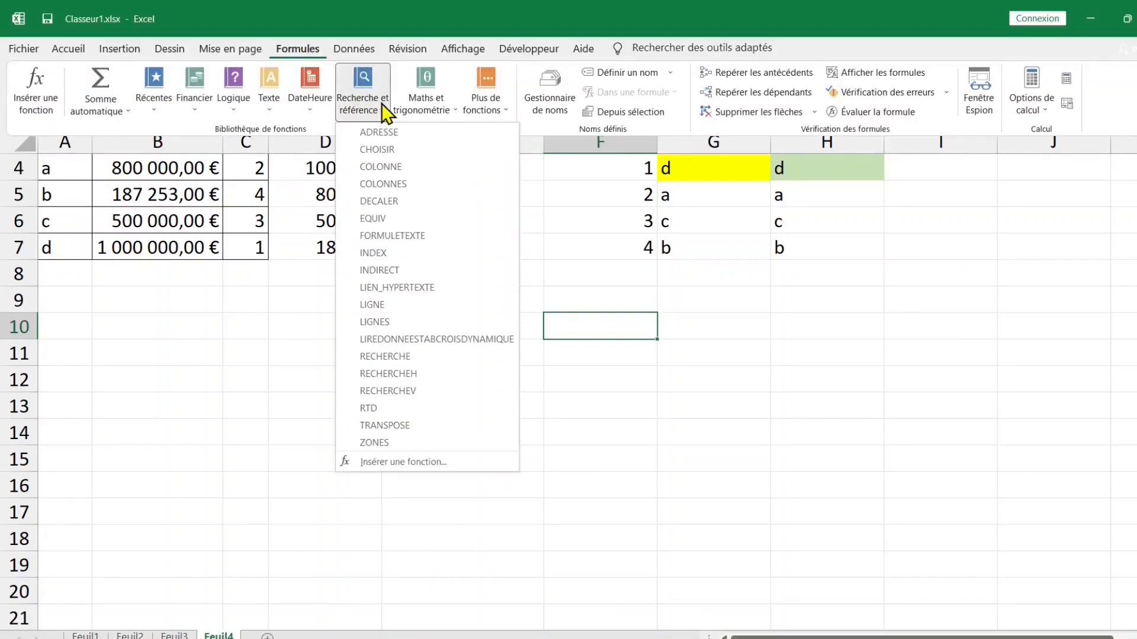
pyautogui.click(399, 218)
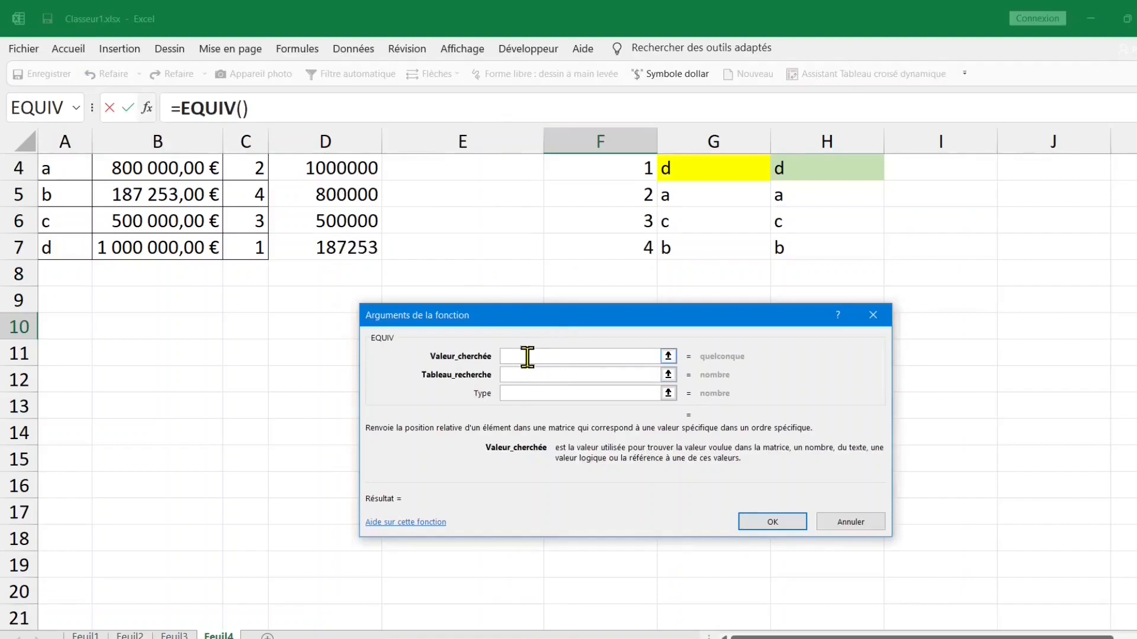
pyautogui.click(514, 374)
pyautogui.click(520, 393)
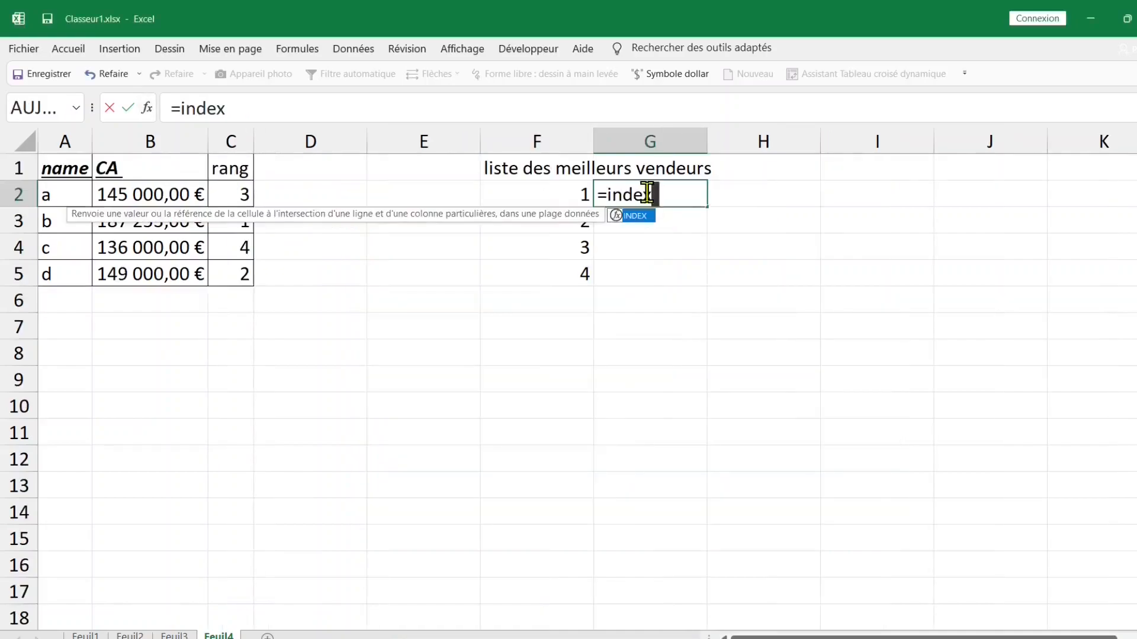
# Set the array of the INDEX formula in G2 to the seller names as the absolute range $A$2:$A$5.
pyautogui.press('Tab')
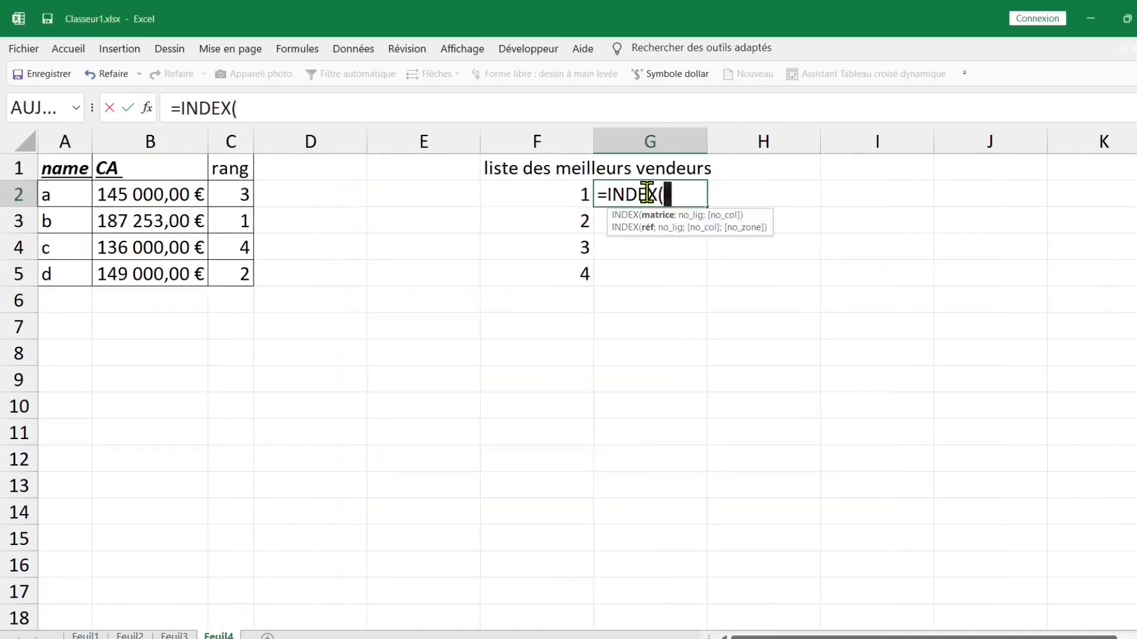
pyautogui.click(68, 197)
pyautogui.moveTo(67, 196); pyautogui.dragTo(71, 265)
pyautogui.press('F4')
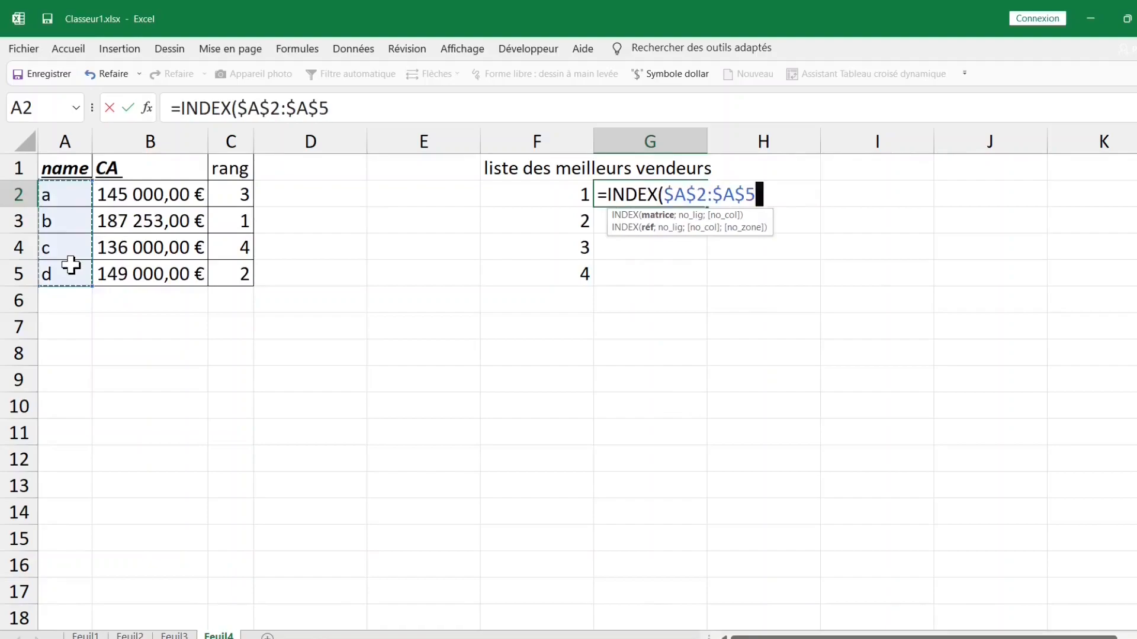
pyautogui.write(';')
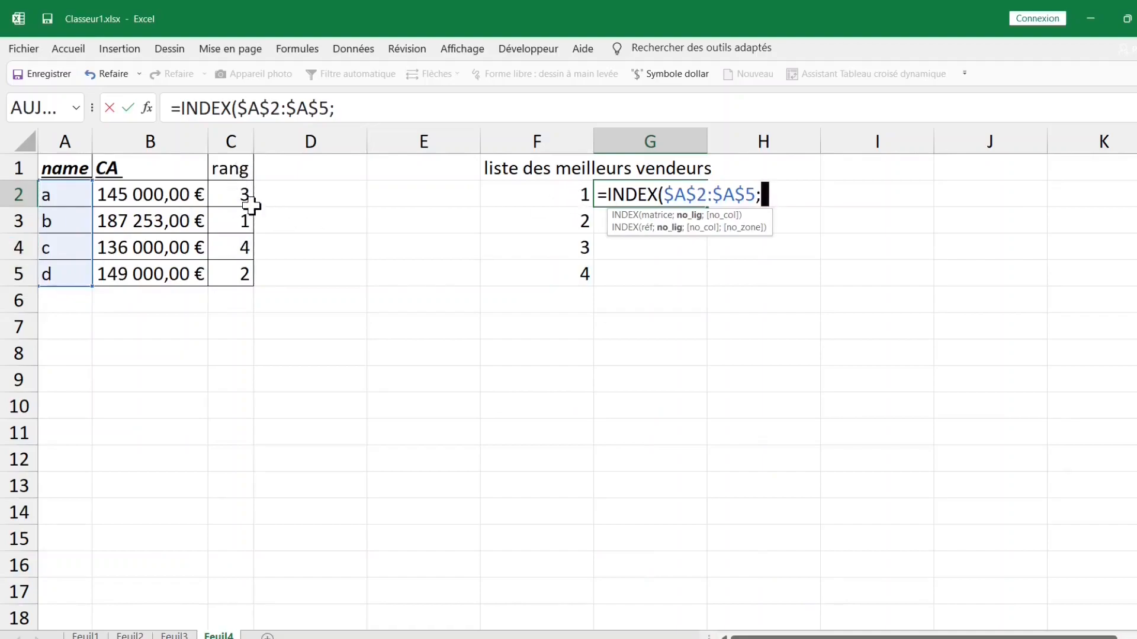
# Complete the INDEX formula in G2 with EQUIV(F2;$C$2:$C$5;0) as its row number.
pyautogui.write('equi')
pyautogui.press('Tab')
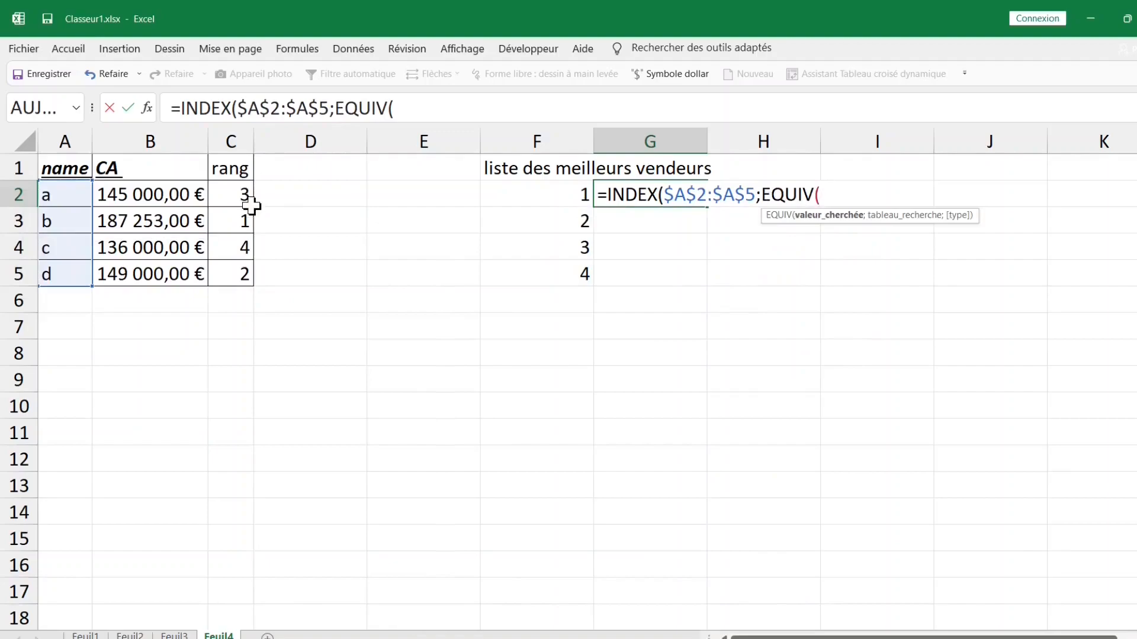
pyautogui.click(567, 194)
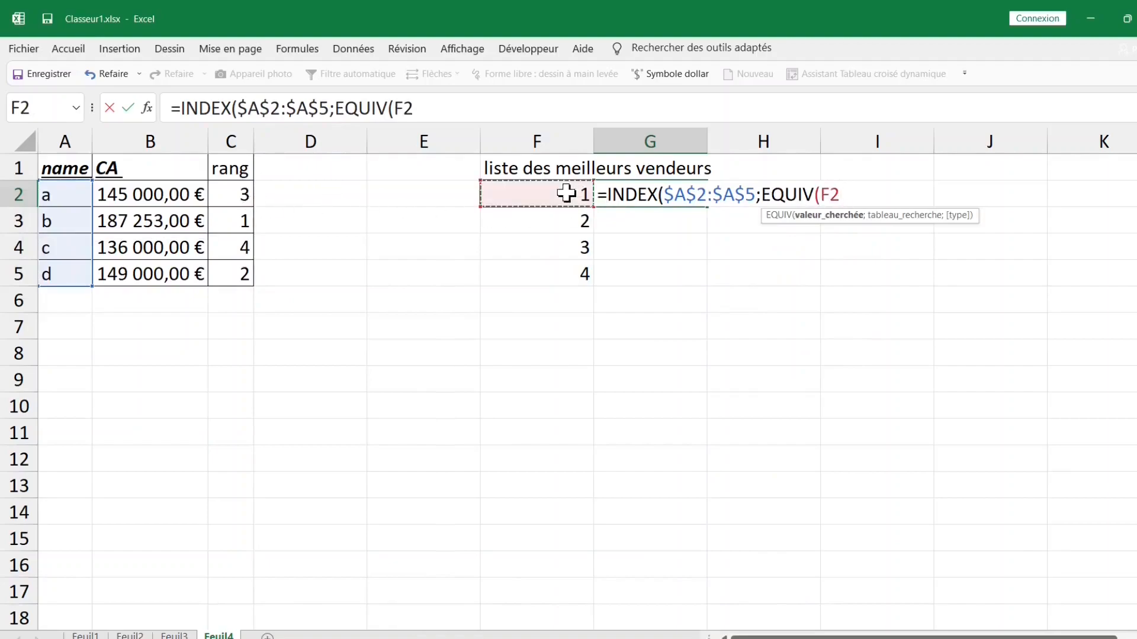
pyautogui.write(';')
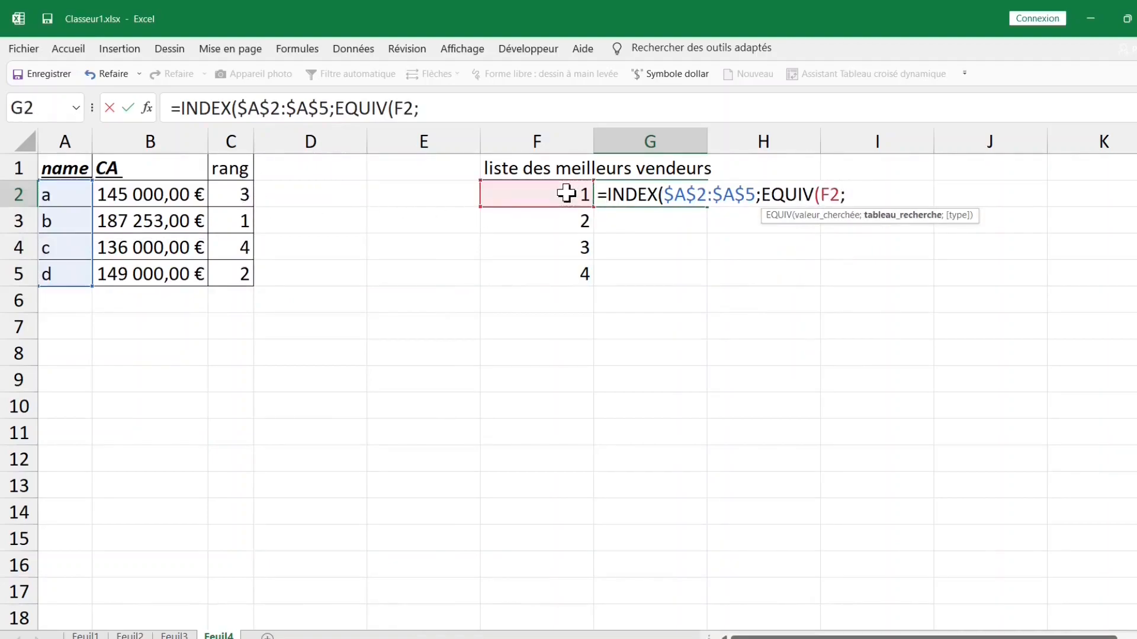
pyautogui.click(231, 193)
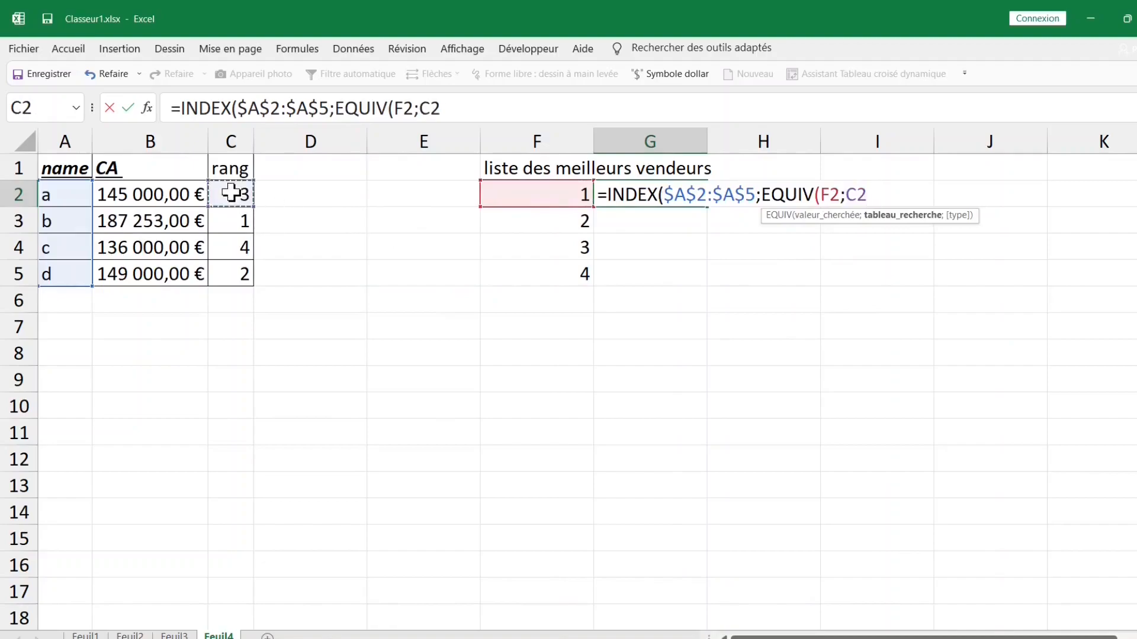
pyautogui.moveTo(230, 192); pyautogui.dragTo(237, 272)
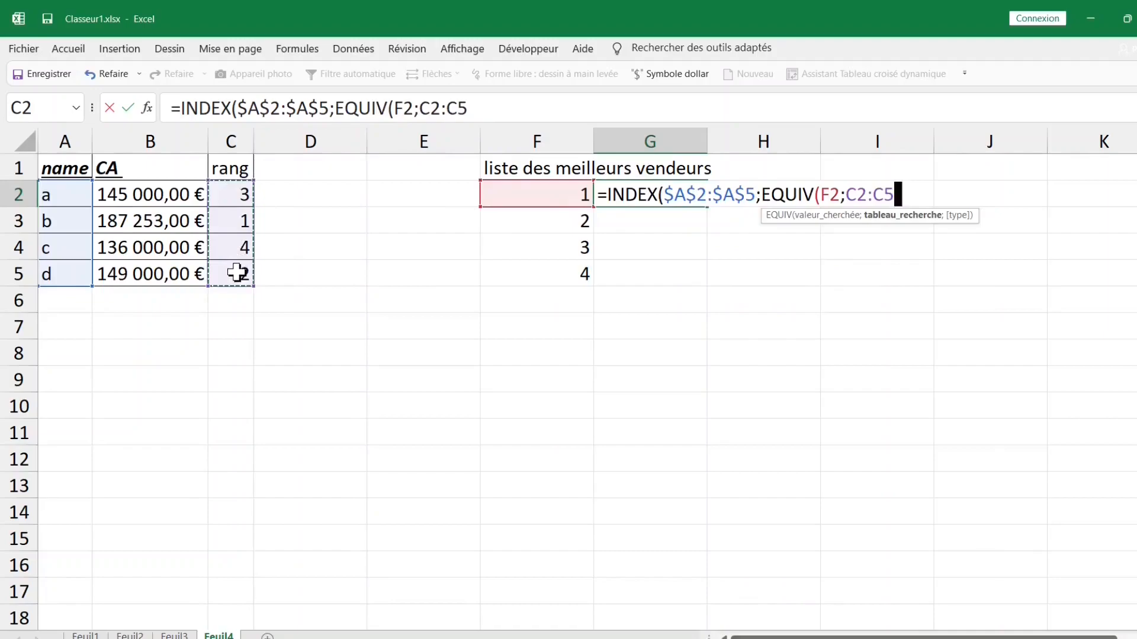
pyautogui.press('F4')
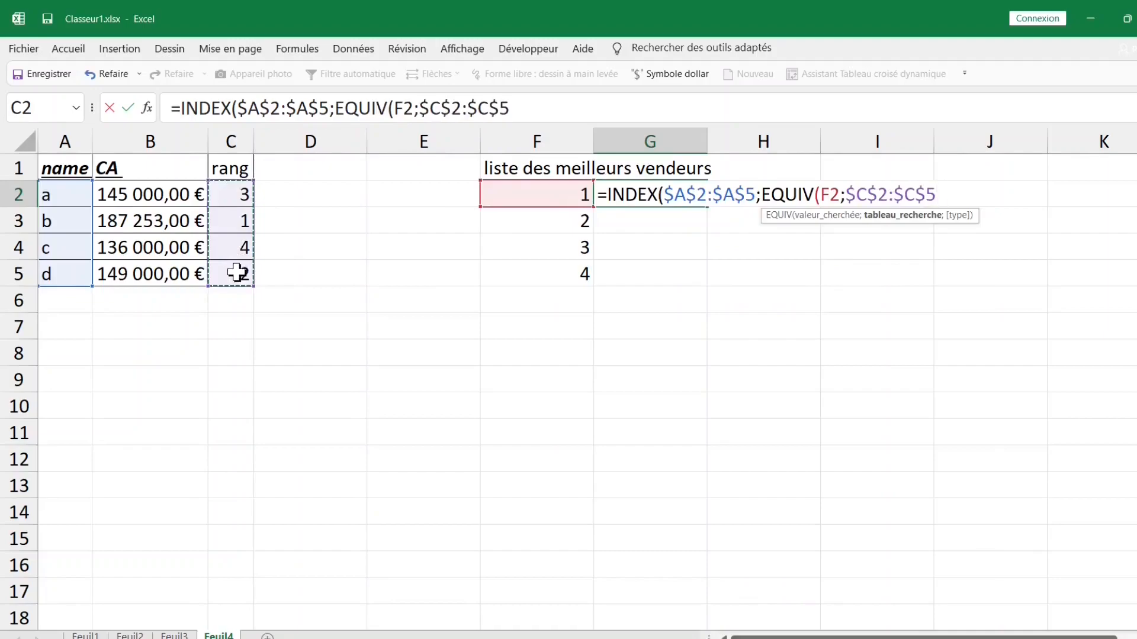
pyautogui.write(';0')
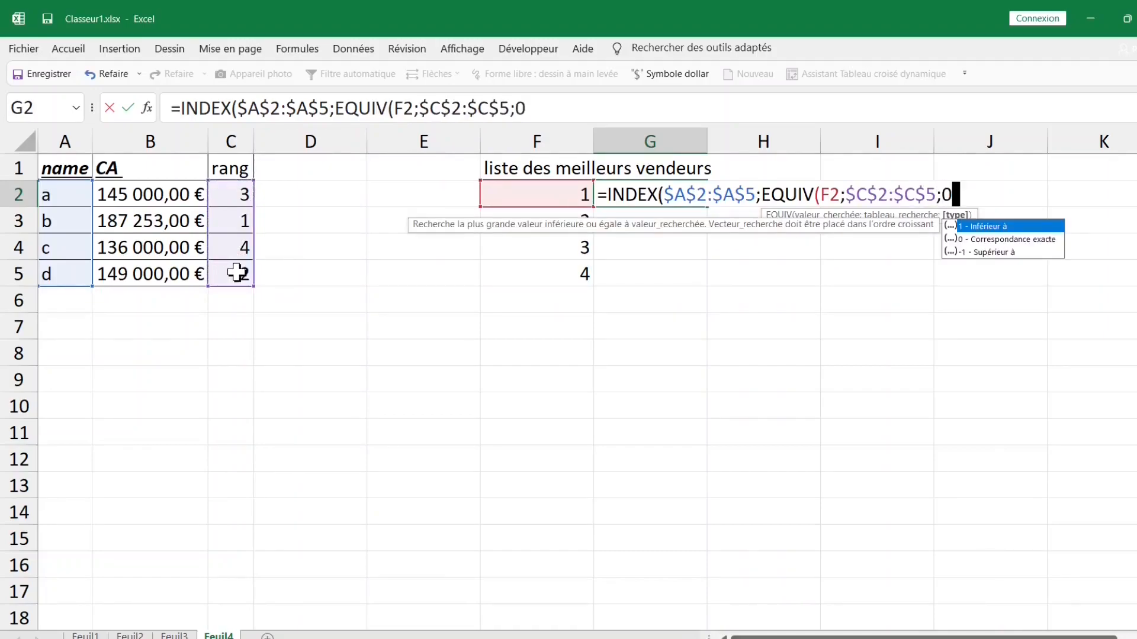
pyautogui.write('))')
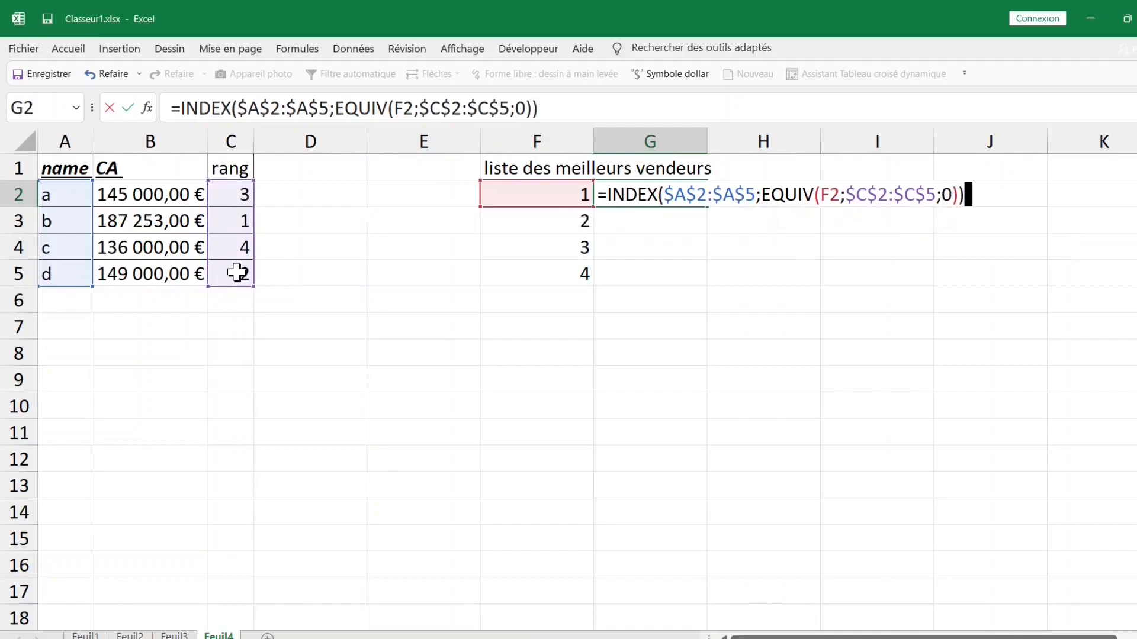
pyautogui.press('Return')
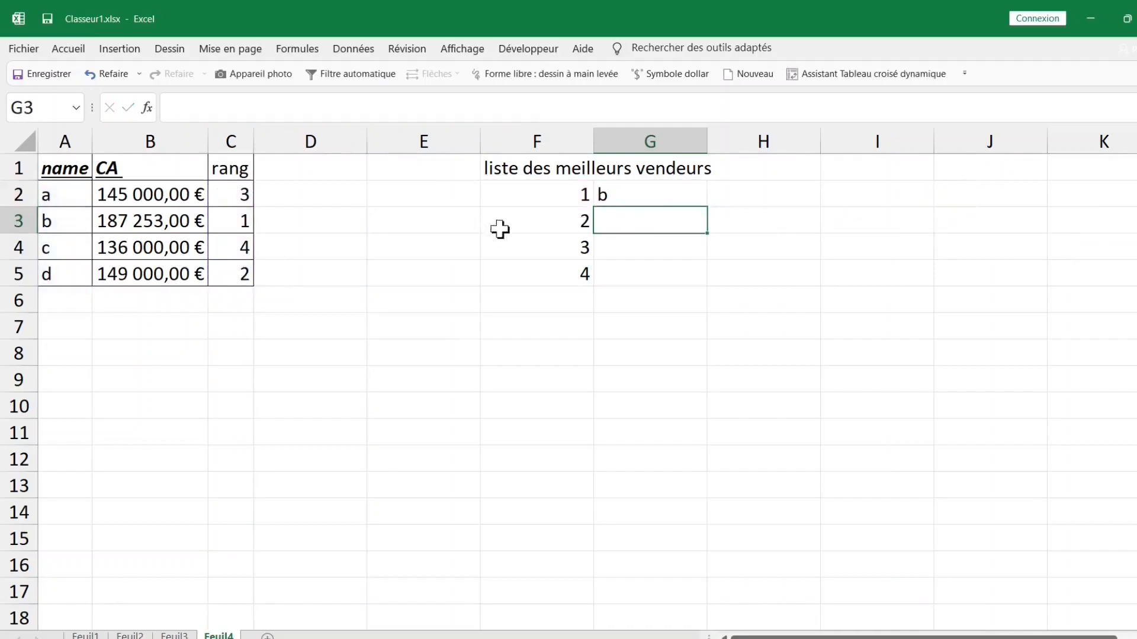
# Fill the INDEX and EQUIV formula from G2 down to G5 and check the first and last sellers.
pyautogui.click(632, 193)
pyautogui.doubleClick(707, 207)
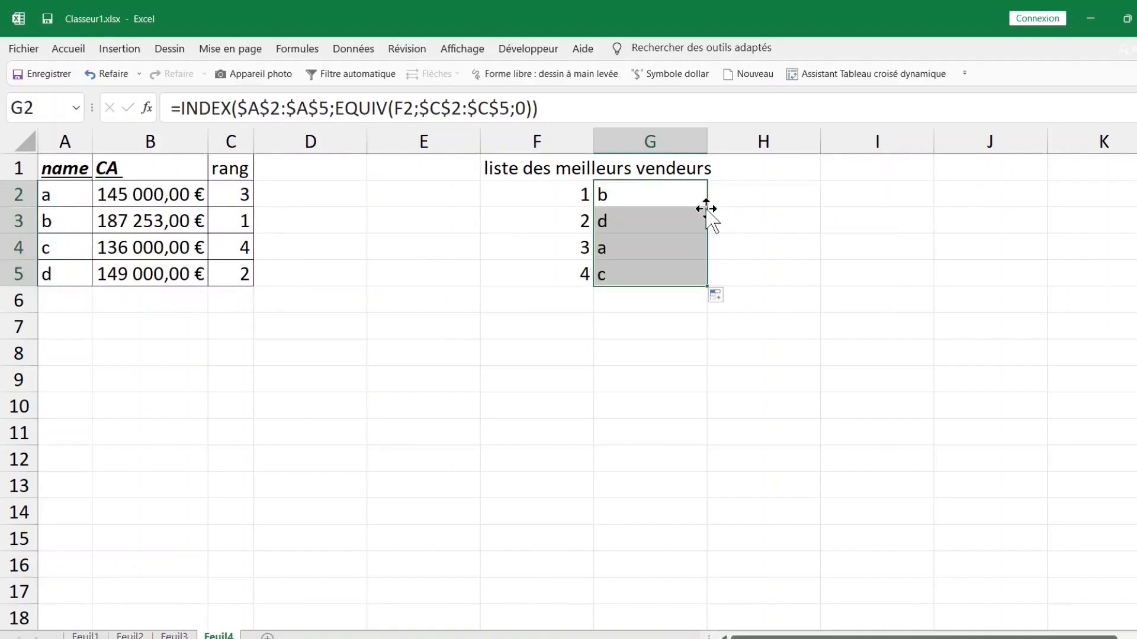
pyautogui.click(616, 192)
pyautogui.click(620, 275)
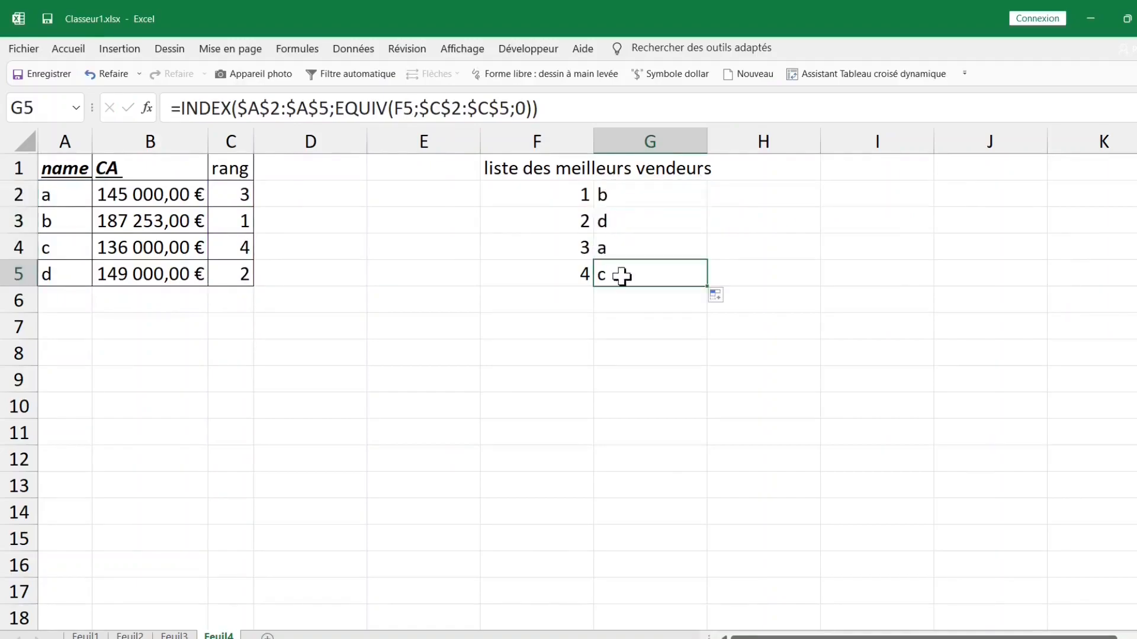
# Set seller c's revenue in B4 to 500000 and check the best sellers list against the revenues and ranks.
pyautogui.click(149, 252)
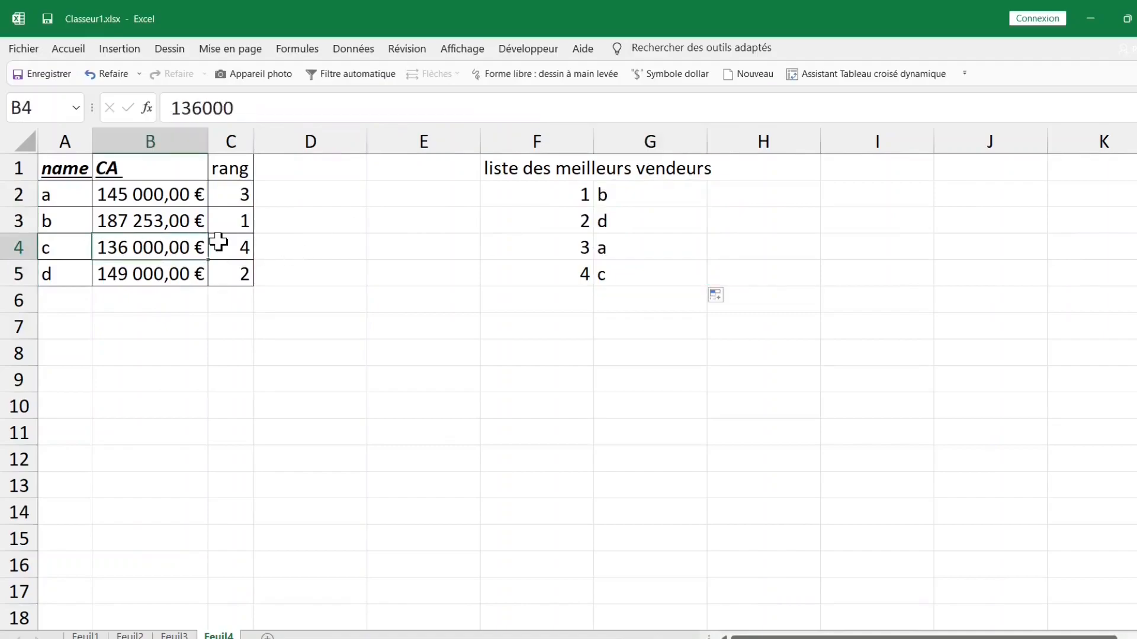
pyautogui.write('500000')
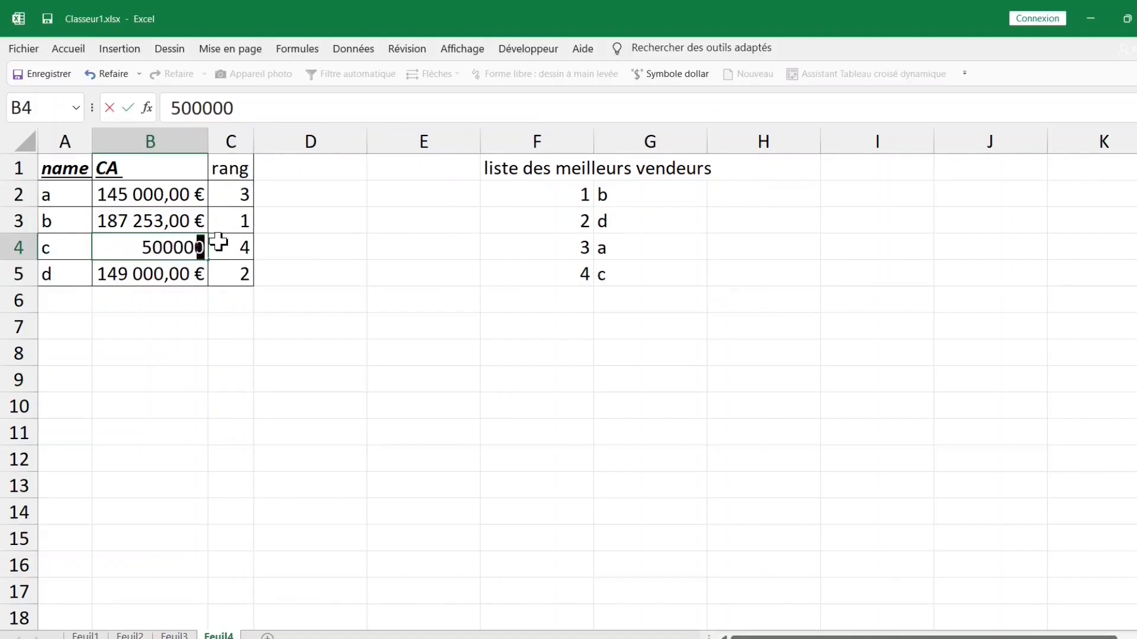
pyautogui.press('Return')
pyautogui.click(629, 189)
pyautogui.click(616, 225)
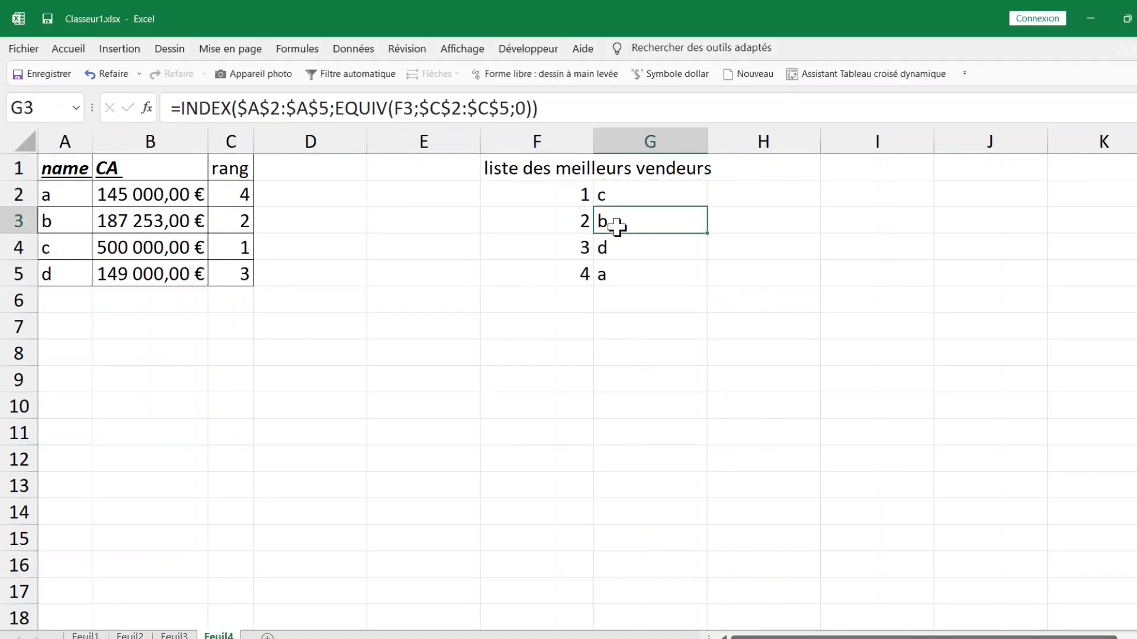
pyautogui.moveTo(566, 189); pyautogui.dragTo(641, 270)
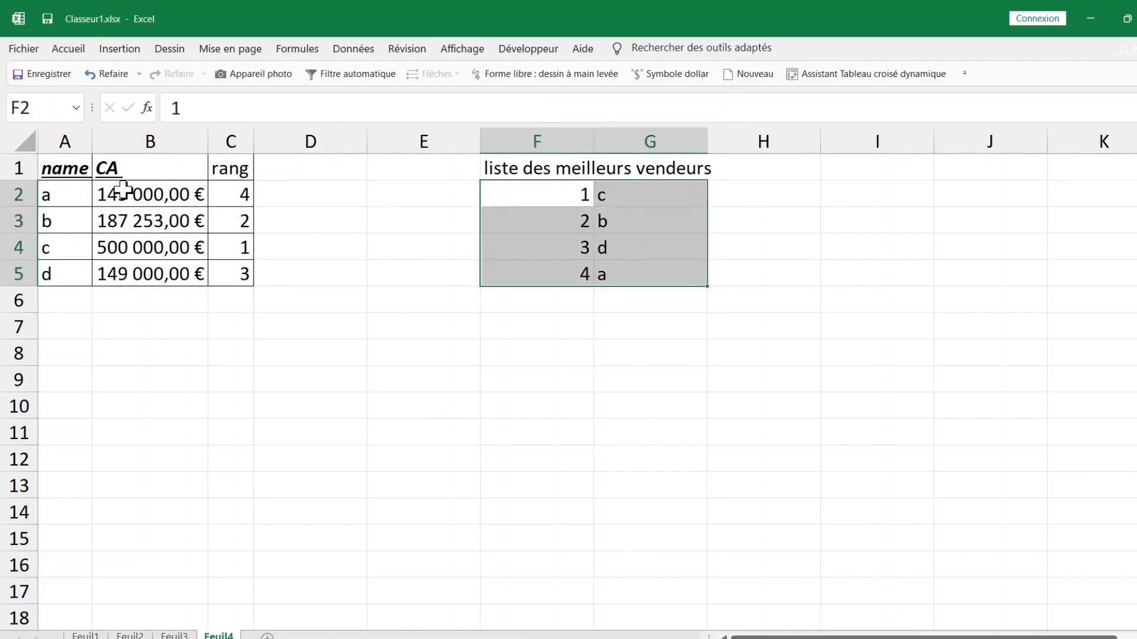
pyautogui.click(172, 225)
pyautogui.press('Down')
pyautogui.press('Down')
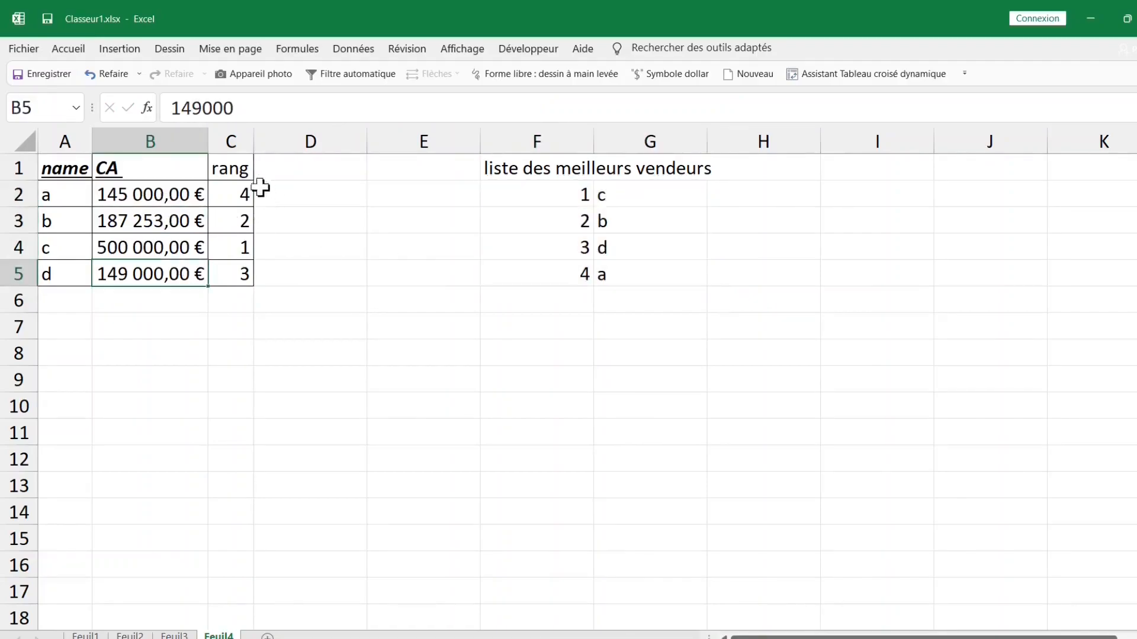
pyautogui.click(239, 192)
pyautogui.click(290, 188)
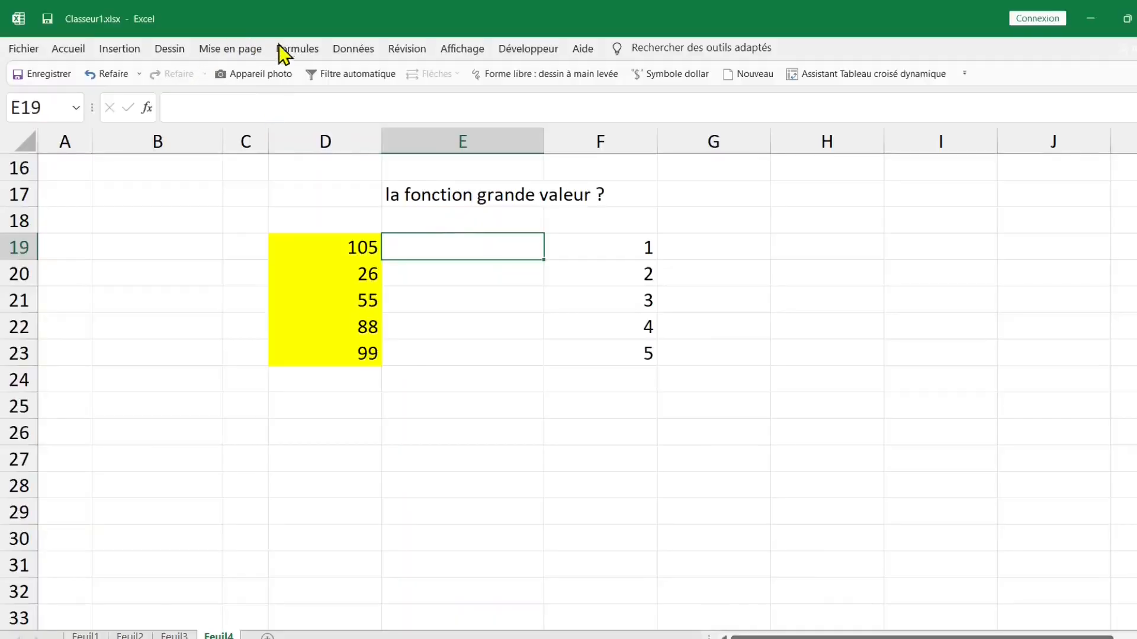
# Find the GRANDE.VALEUR function by searching for "grande valeur" and start inserting it in E19.
pyautogui.click(283, 48)
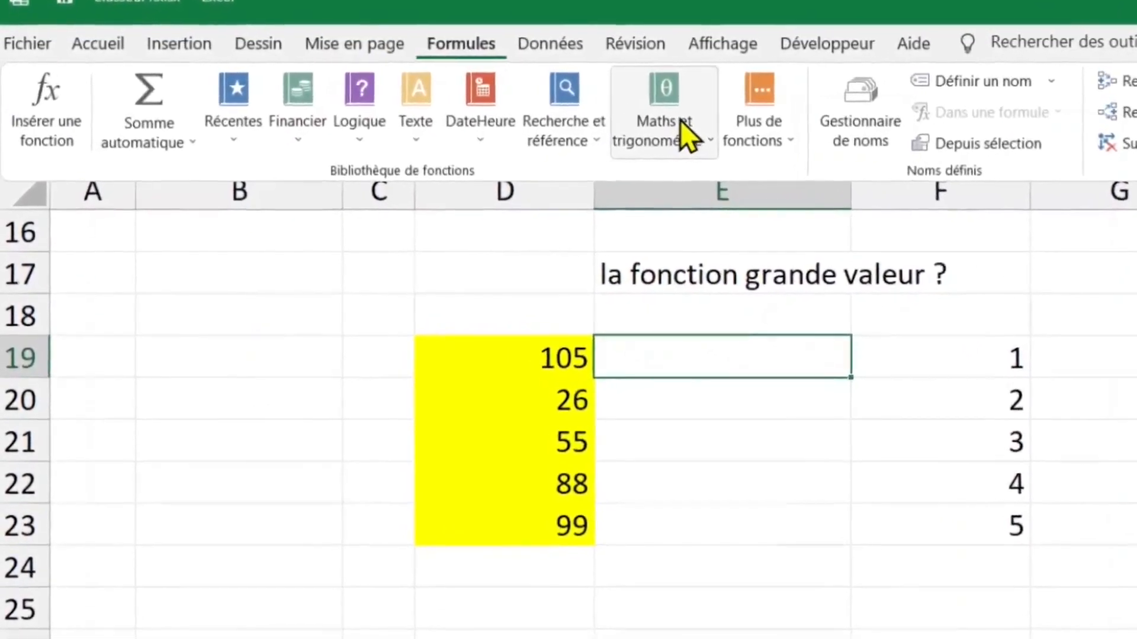
pyautogui.click(47, 124)
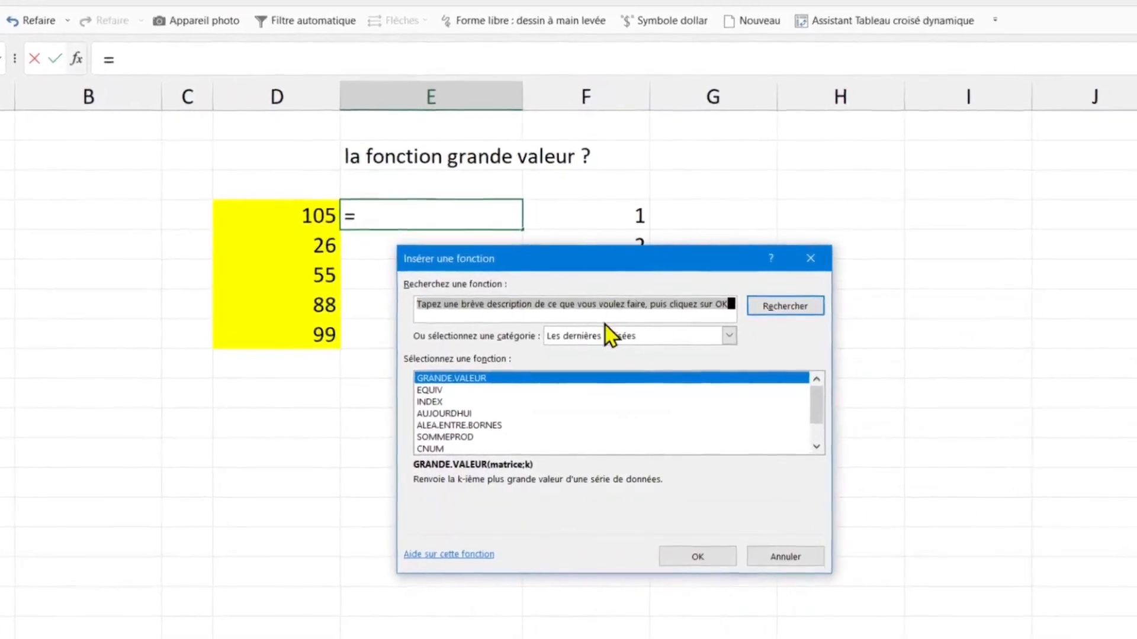
pyautogui.write('grande vale')
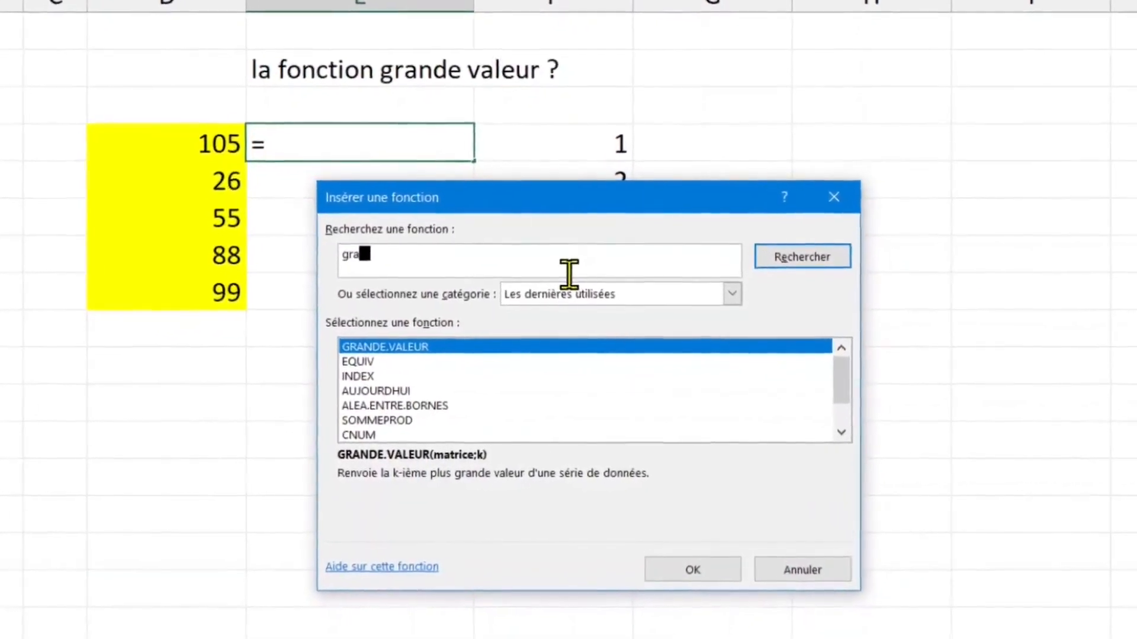
pyautogui.write('ur')
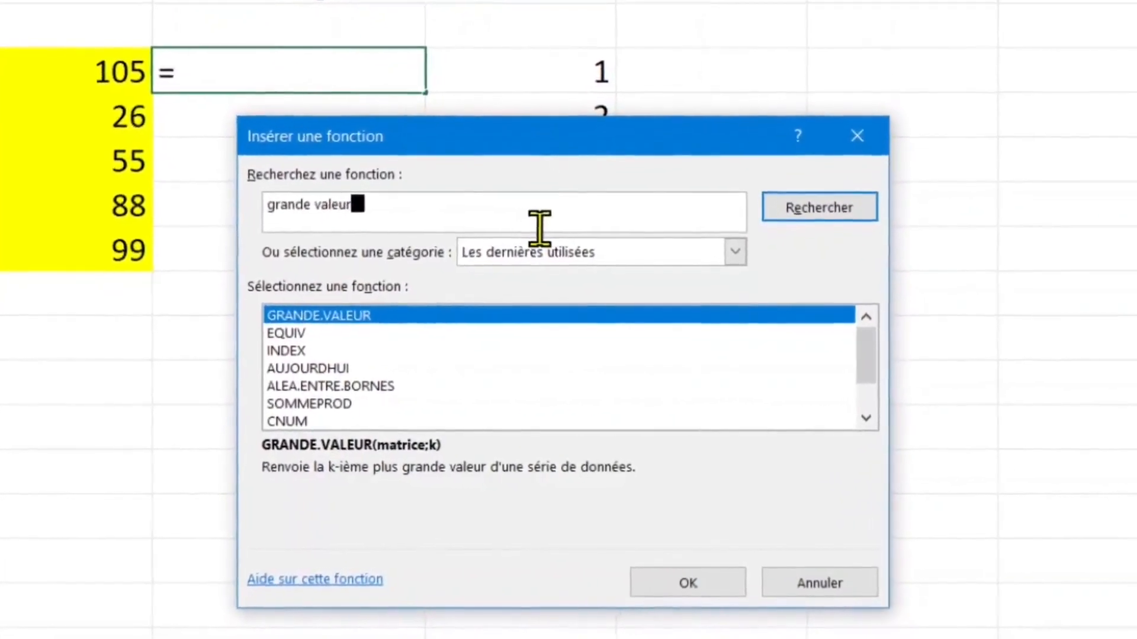
pyautogui.press('Return')
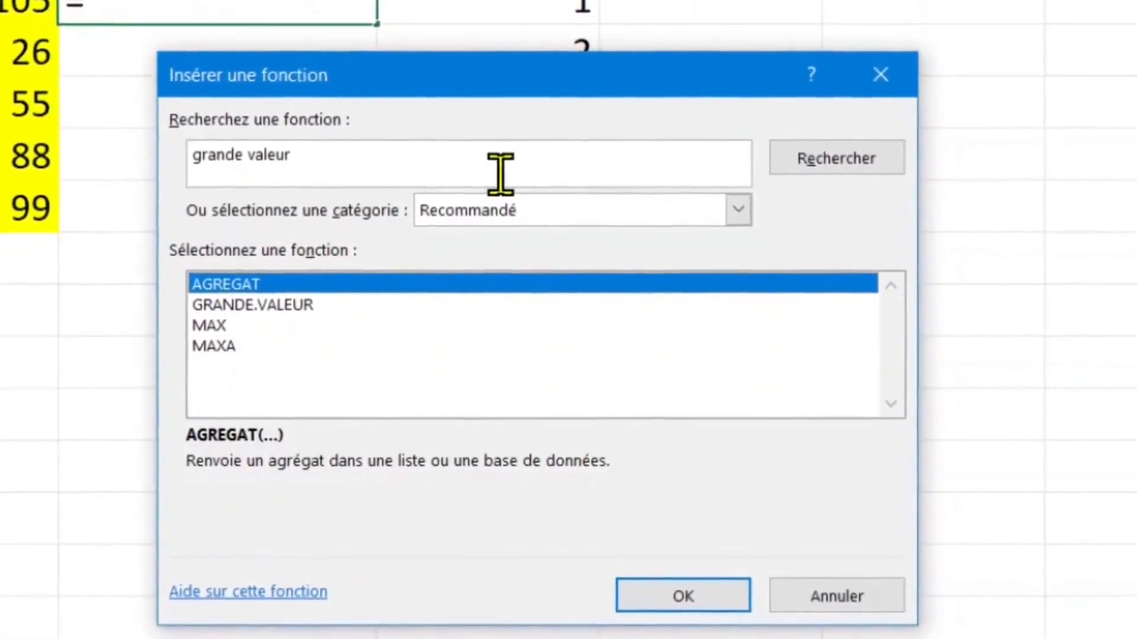
pyautogui.click(288, 312)
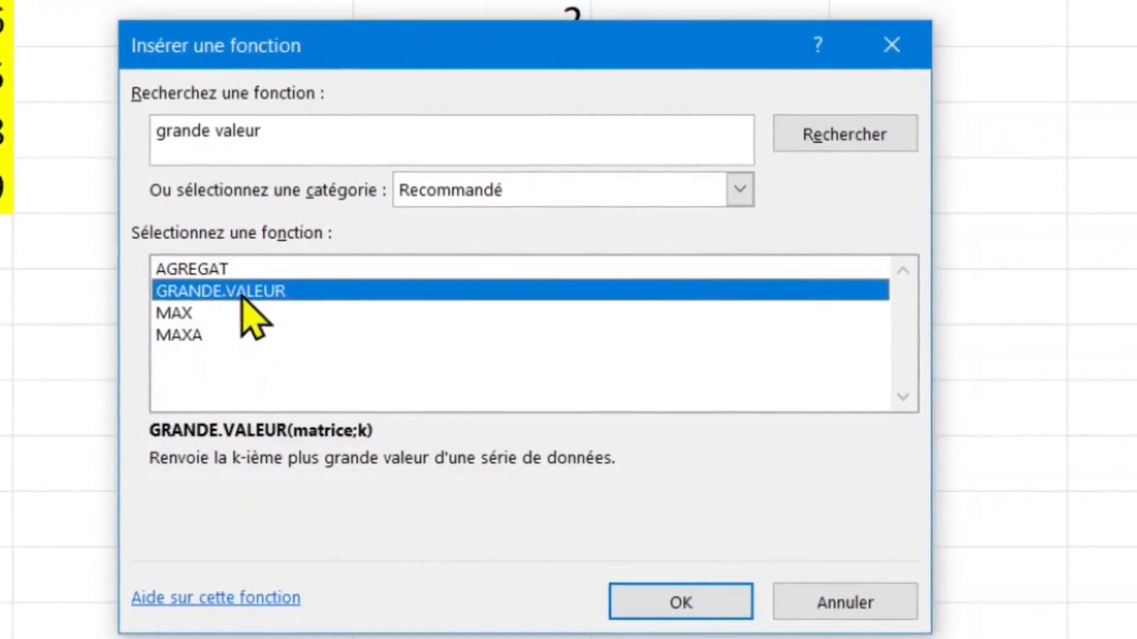
pyautogui.doubleClick(293, 296)
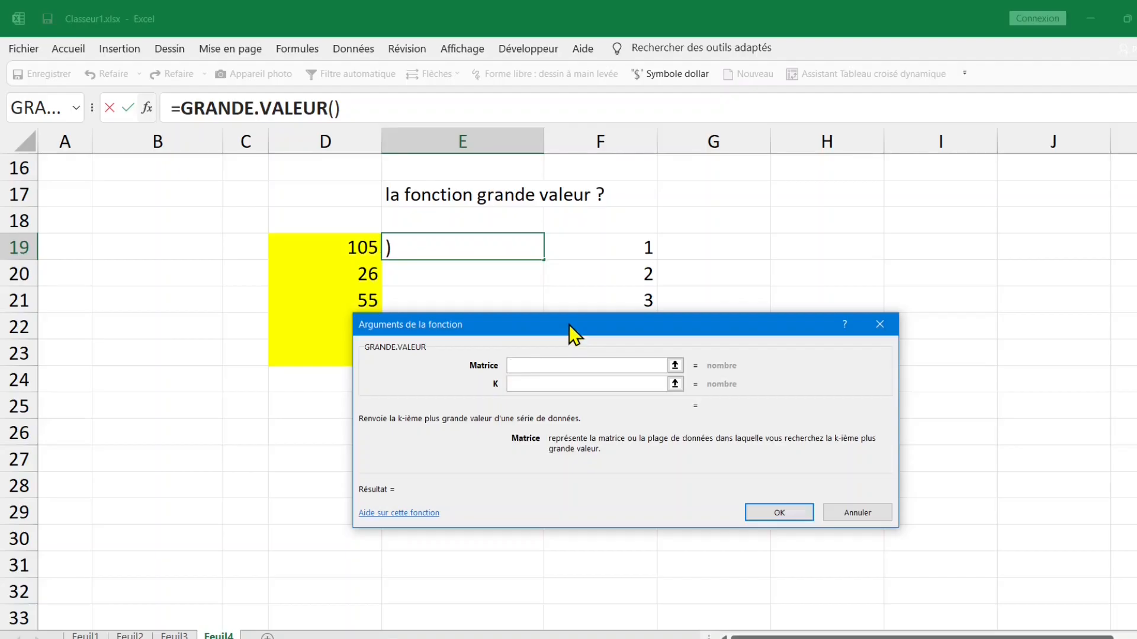
# Set the Matrice argument of GRANDE.VALEUR to the yellow values as the absolute range $D$19:$D$23.
pyautogui.moveTo(509, 40); pyautogui.dragTo(886, 172)
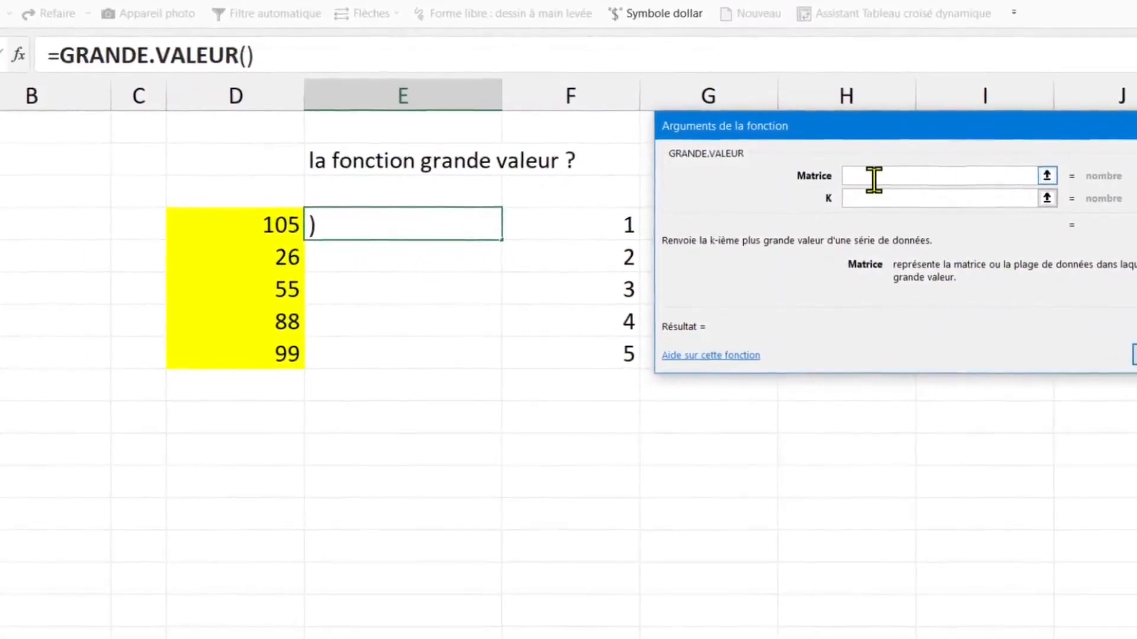
pyautogui.moveTo(198, 213); pyautogui.dragTo(136, 353)
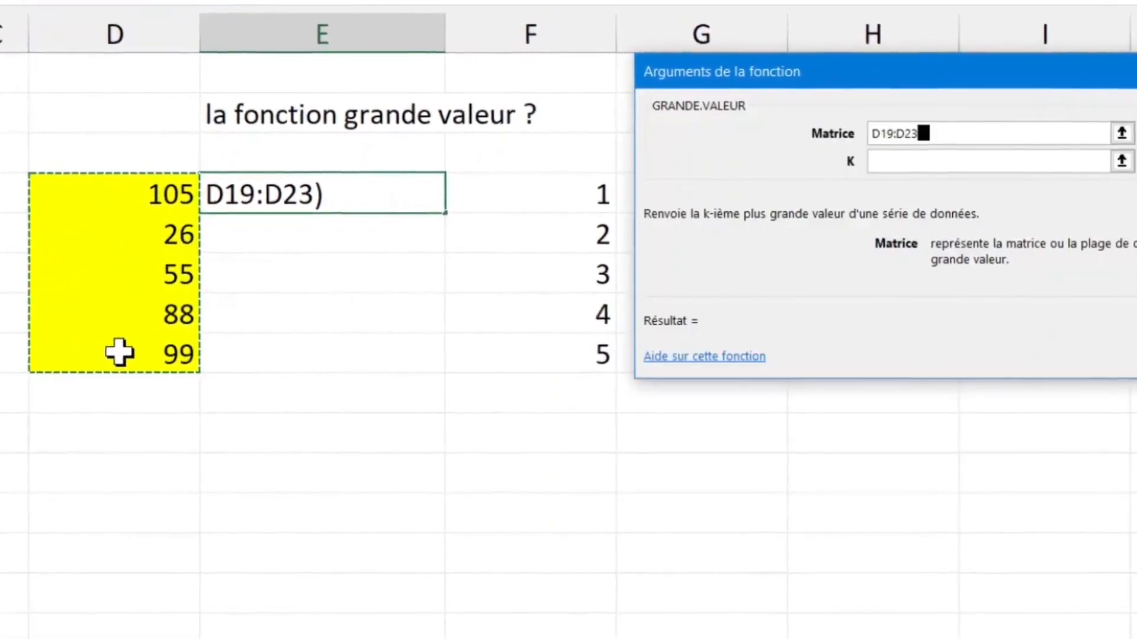
pyautogui.press('F4')
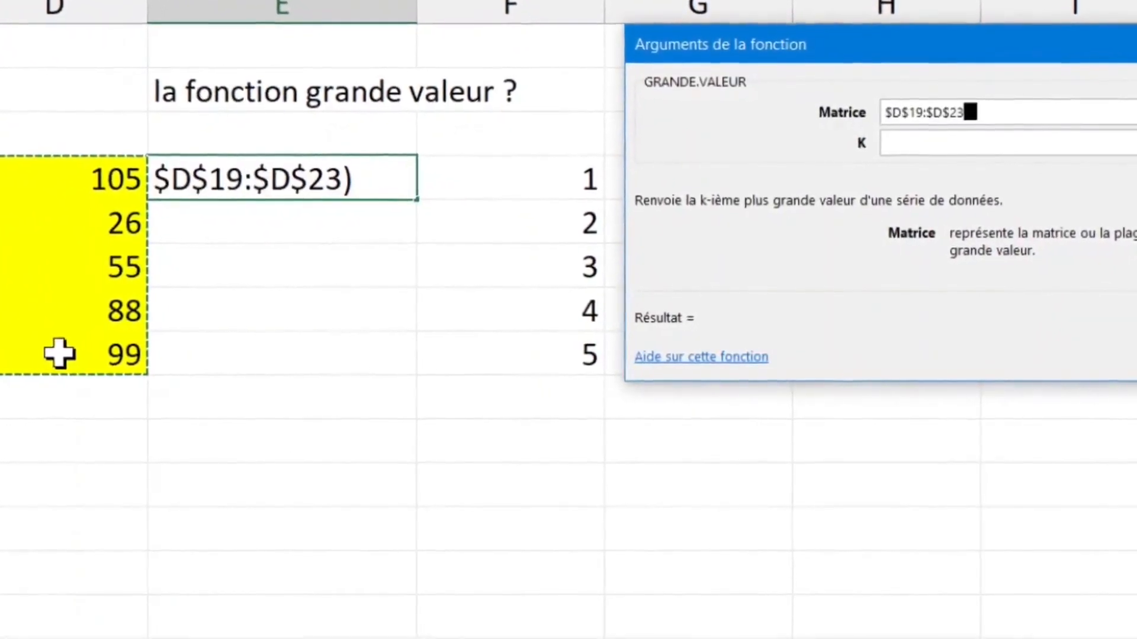
# Set the K argument of GRANDE.VALEUR to F19, complete the formula in E19, and fill it down to E23.
pyautogui.click(924, 137)
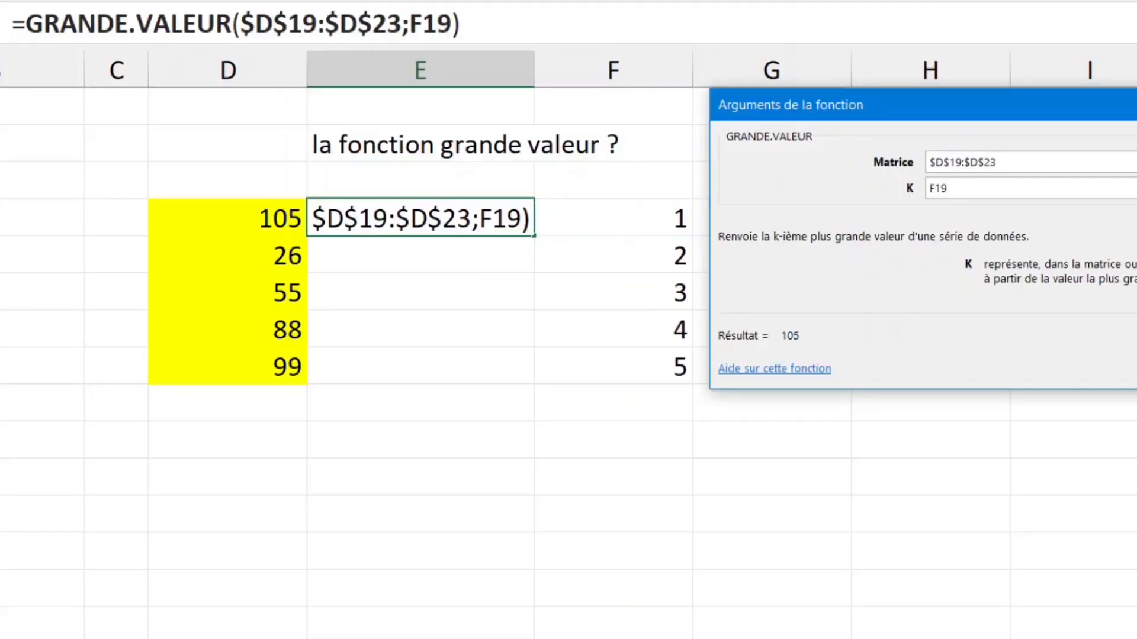
pyautogui.press('Return')
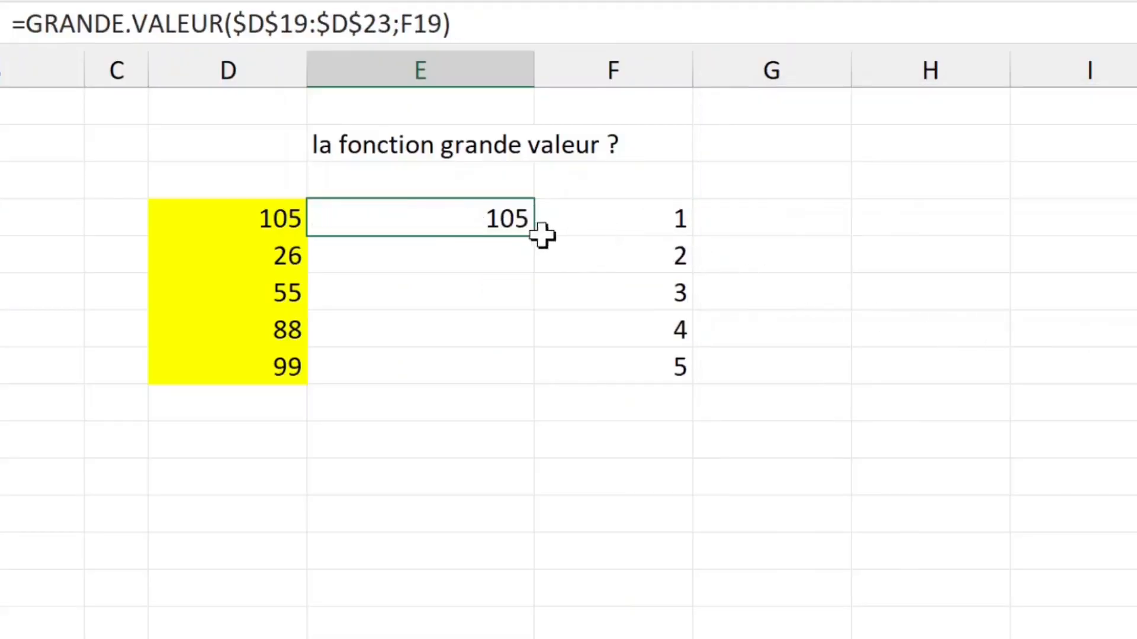
pyautogui.doubleClick(535, 235)
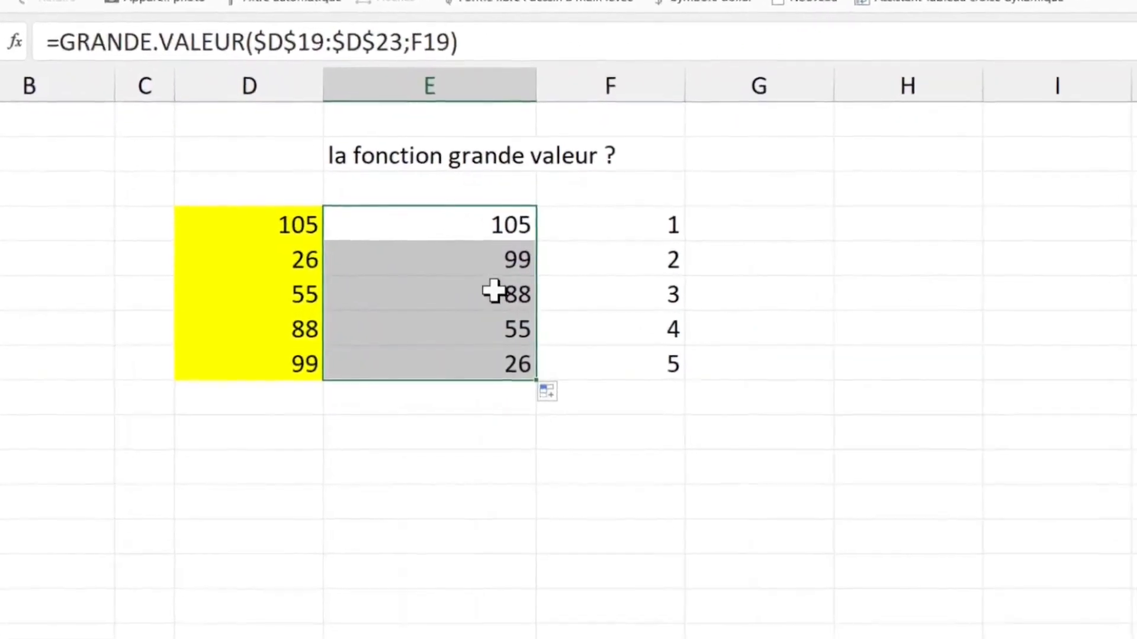
pyautogui.click(498, 328)
# Generate the rank numbers with =LIGNE(A1) in G19 and fill the formula down to G23.
pyautogui.moveTo(633, 233); pyautogui.dragTo(663, 386)
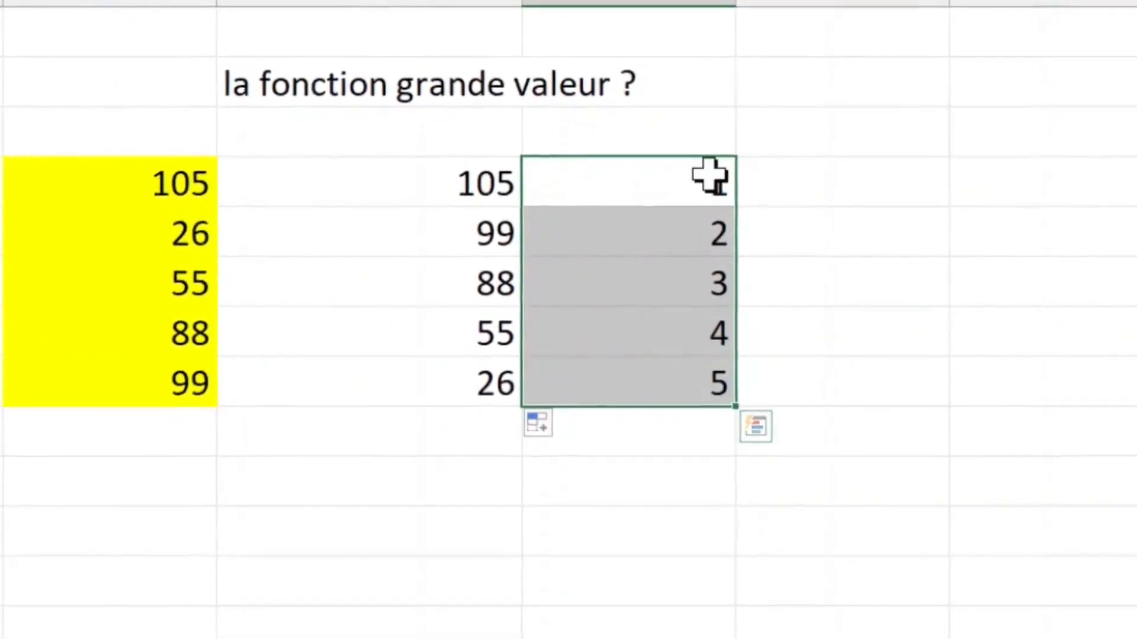
pyautogui.click(692, 187)
pyautogui.click(738, 191)
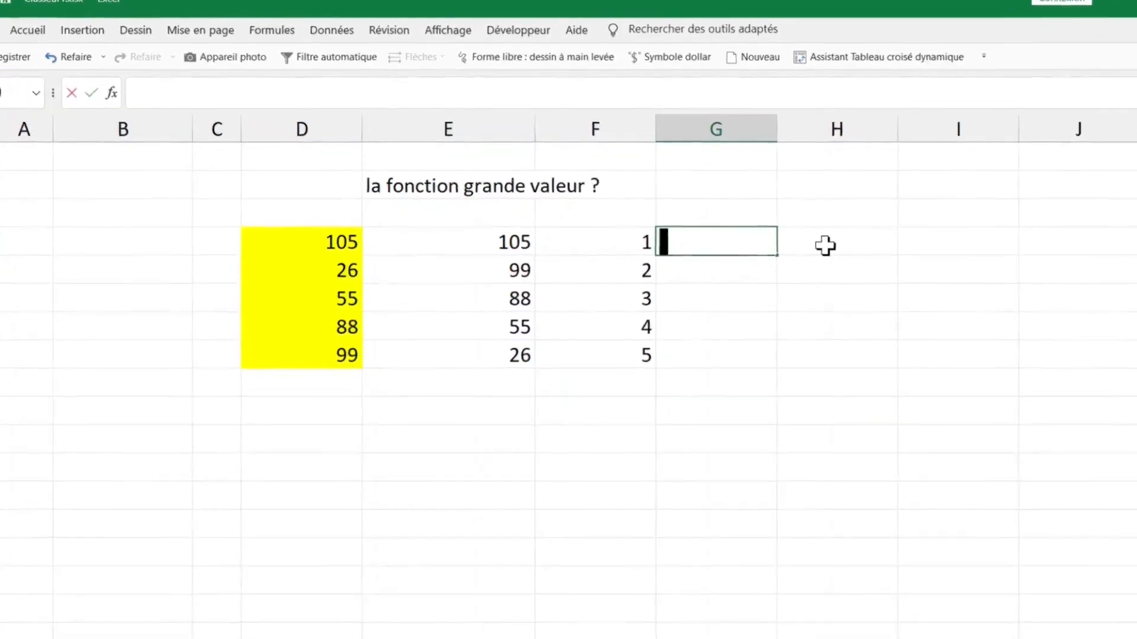
pyautogui.write('=ligne')
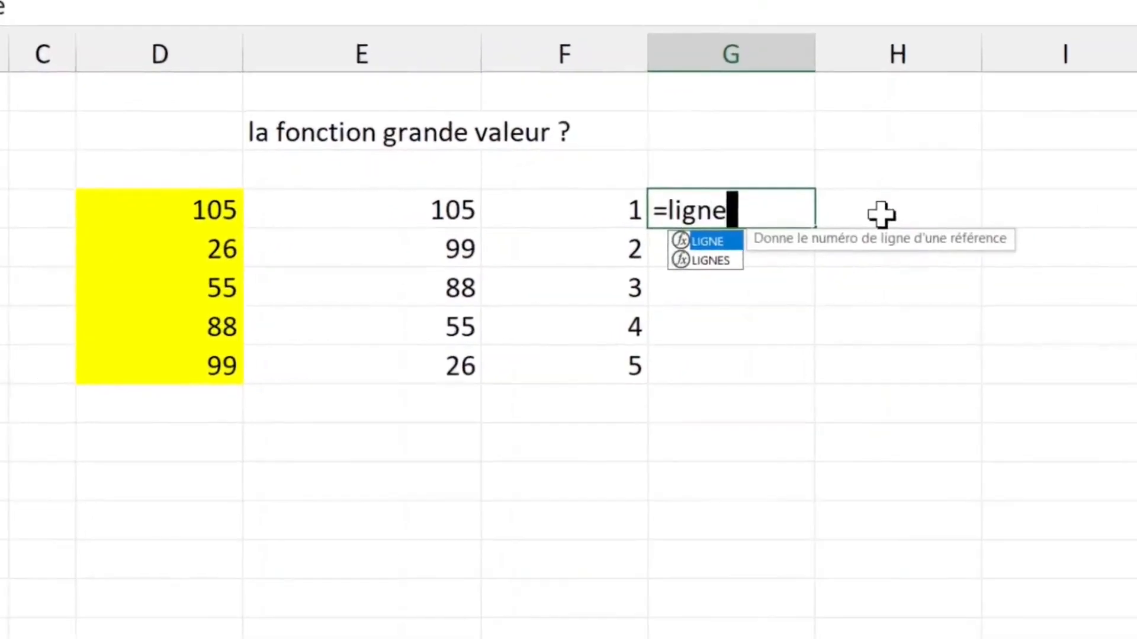
pyautogui.write('(a1à')
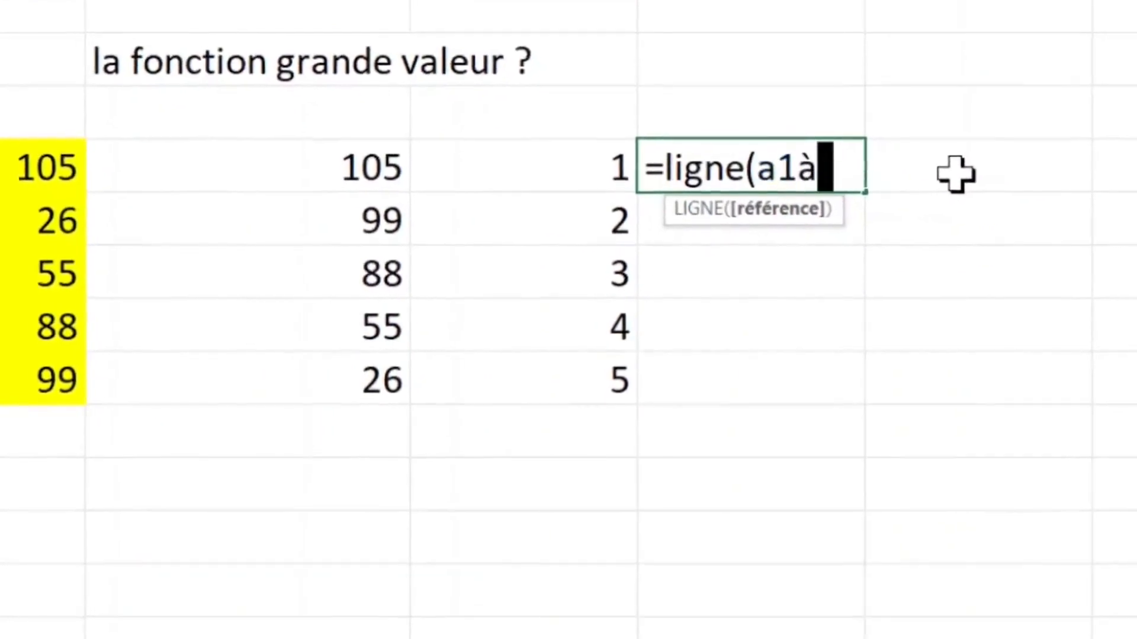
pyautogui.press('BackSpace')
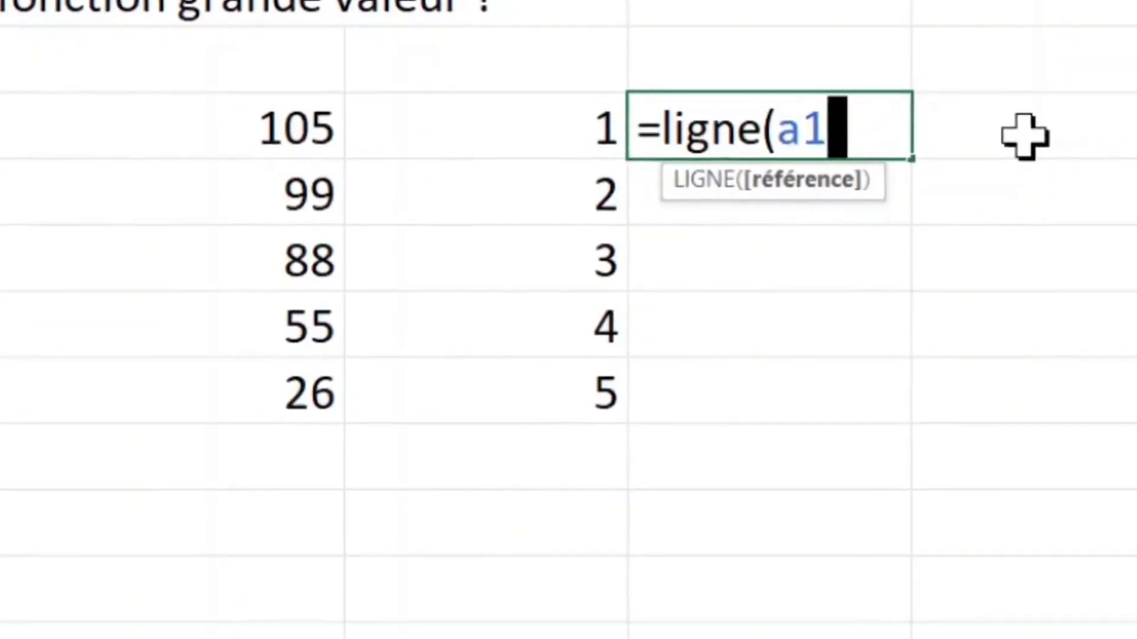
pyautogui.press('Return')
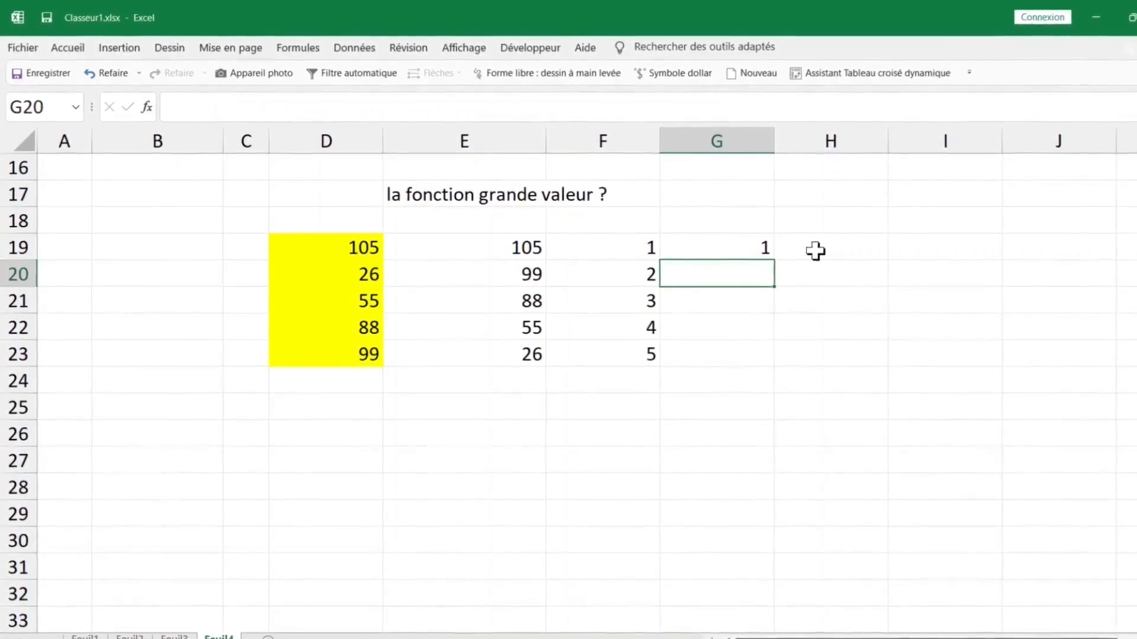
pyautogui.click(776, 122)
pyautogui.moveTo(777, 259); pyautogui.dragTo(786, 360)
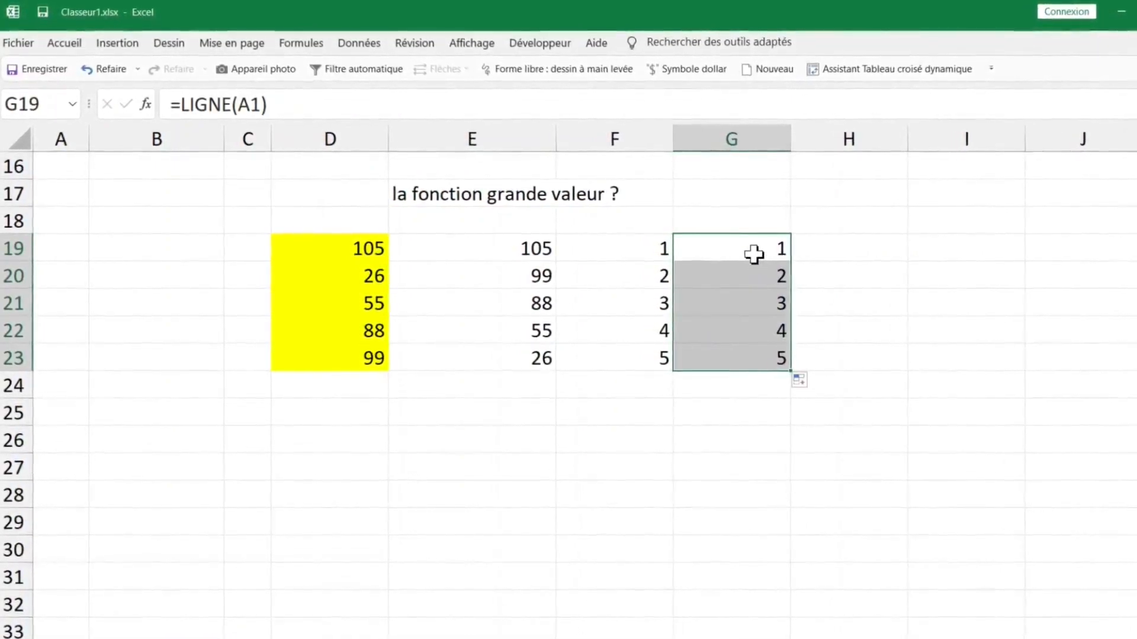
# Enter =GRANDE.VALEUR($D$19:$D$23;G19) in B19 and fill it down to B23.
pyautogui.click(507, 248)
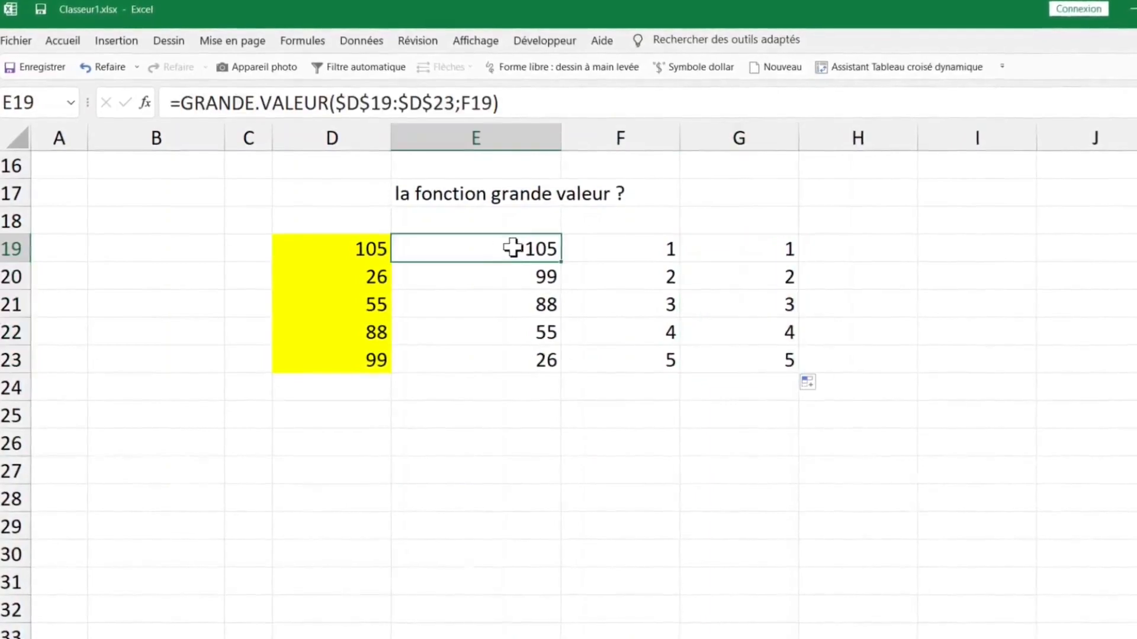
pyautogui.click(188, 249)
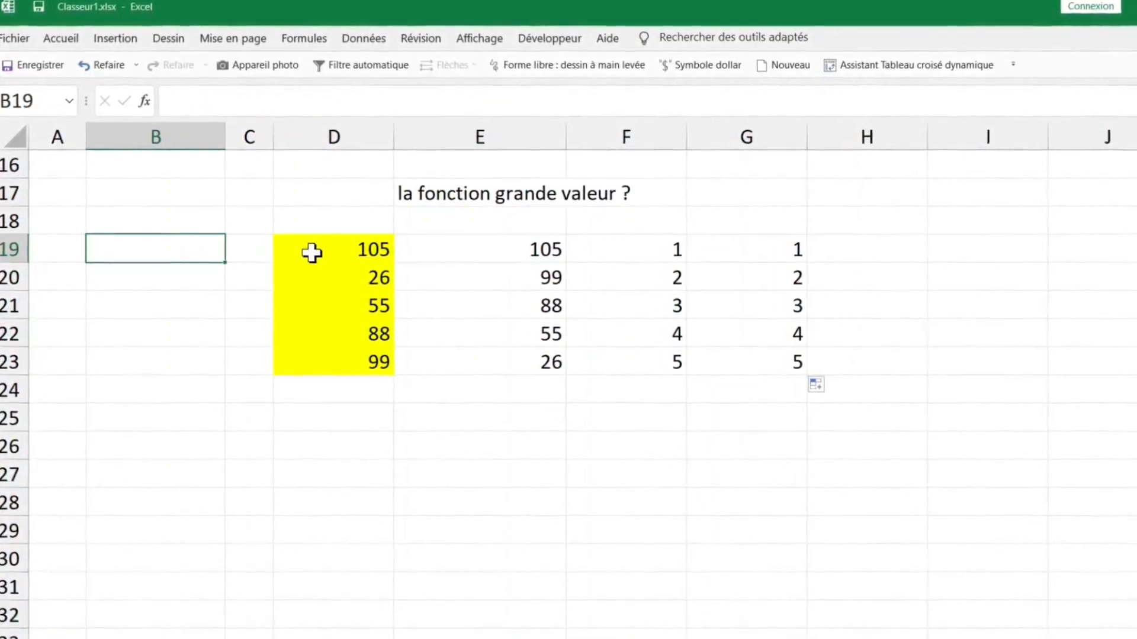
pyautogui.write('=grande,')
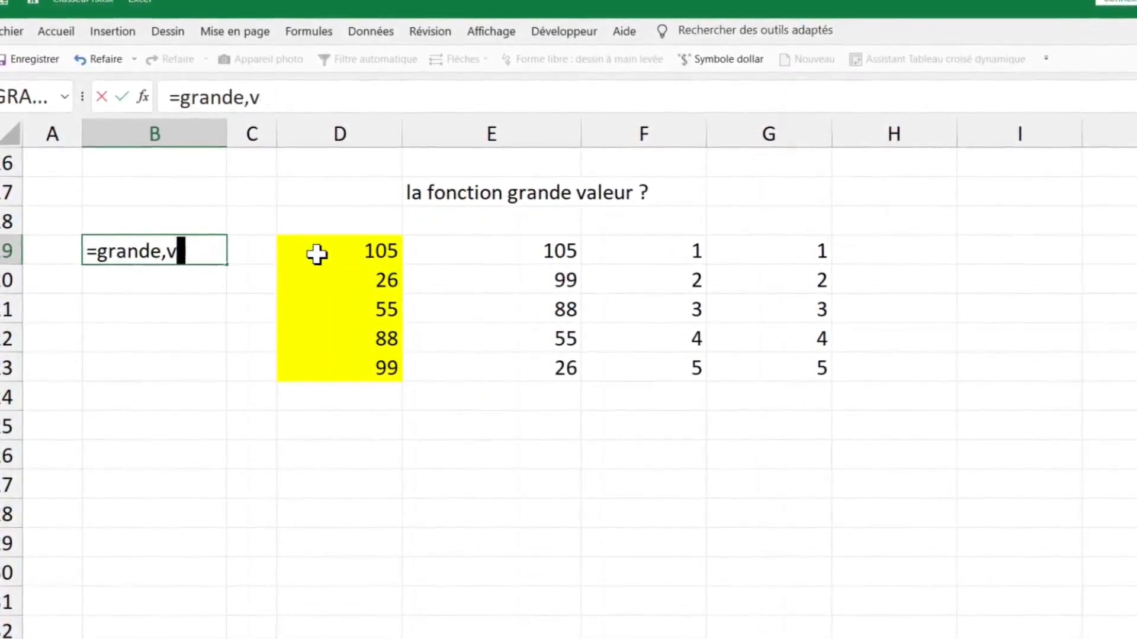
pyautogui.press('BackSpace')
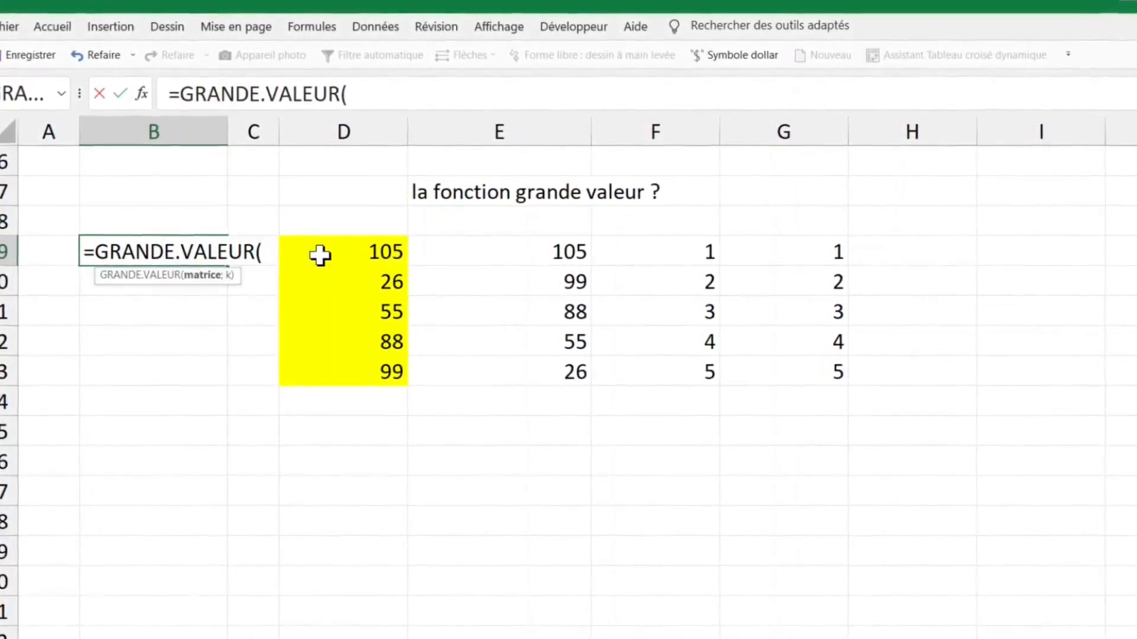
pyautogui.moveTo(371, 249); pyautogui.dragTo(374, 374)
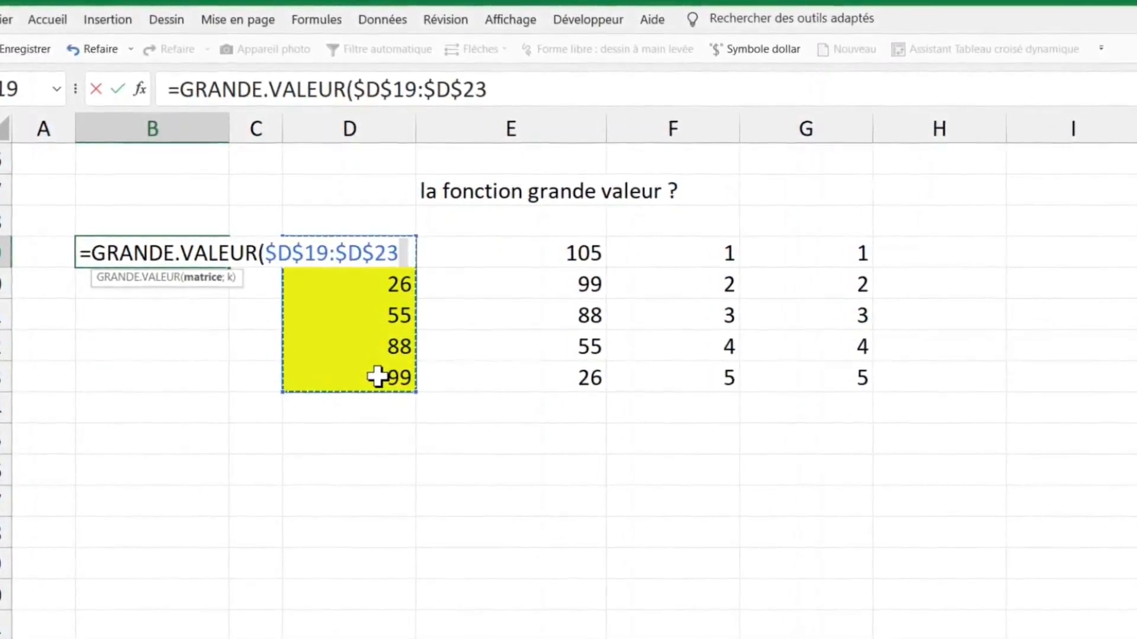
pyautogui.write(';')
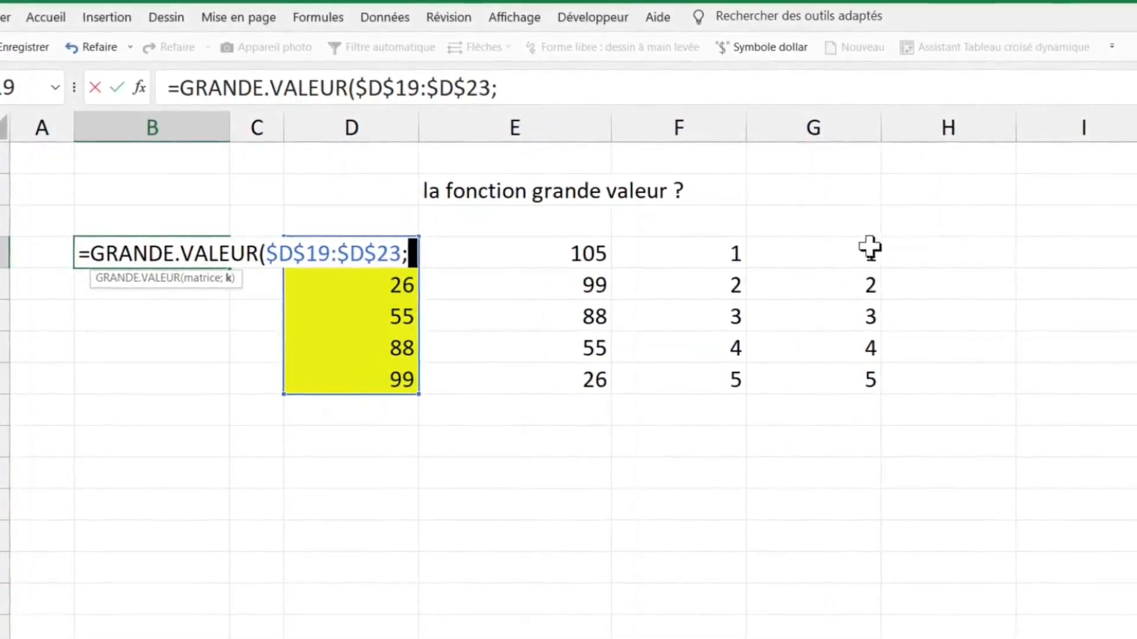
pyautogui.click(835, 249)
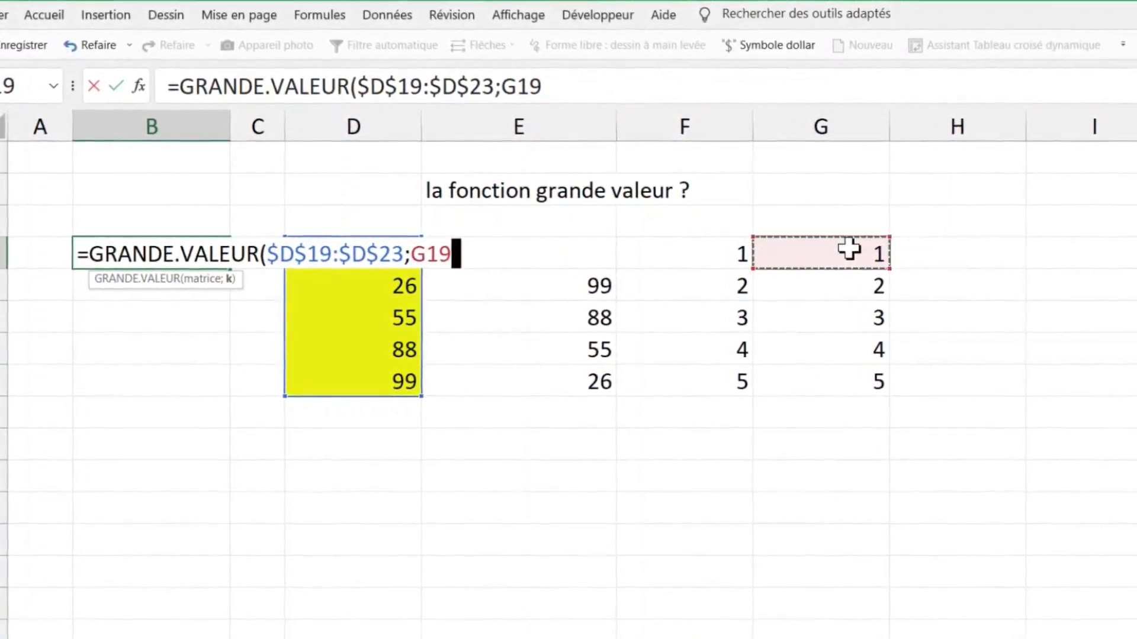
pyautogui.press('Return')
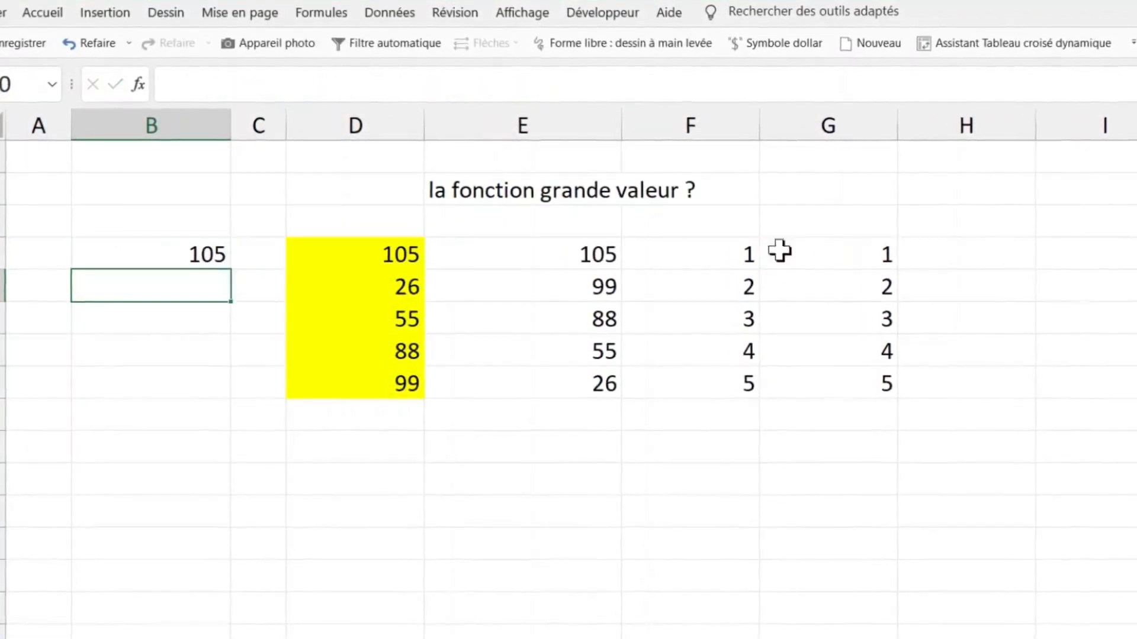
pyautogui.click(191, 250)
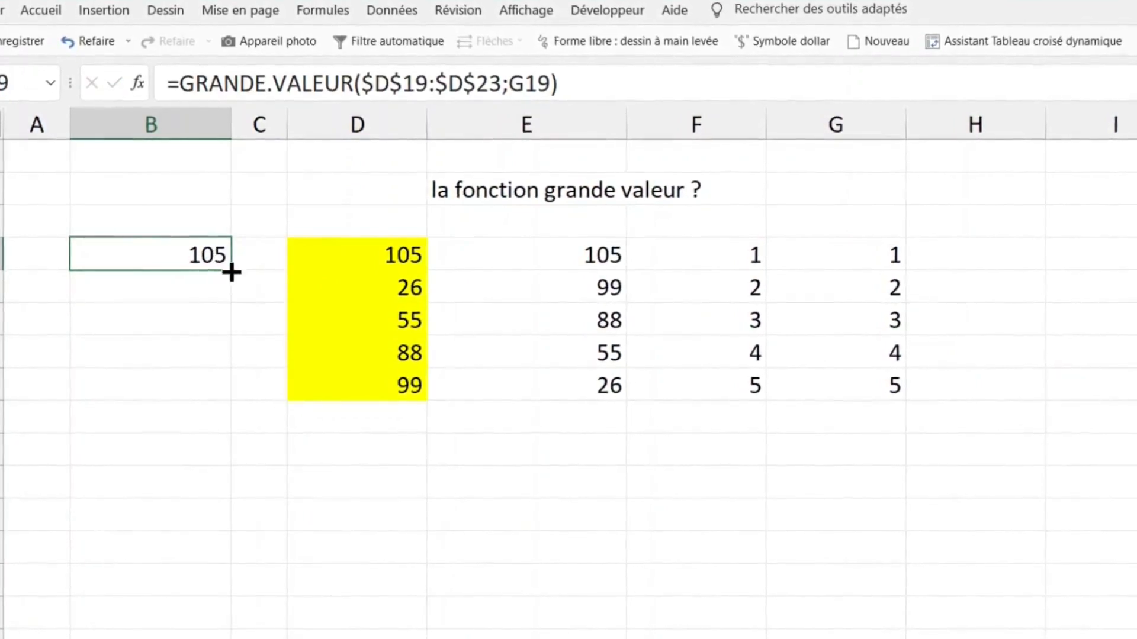
pyautogui.moveTo(231, 272); pyautogui.dragTo(235, 410)
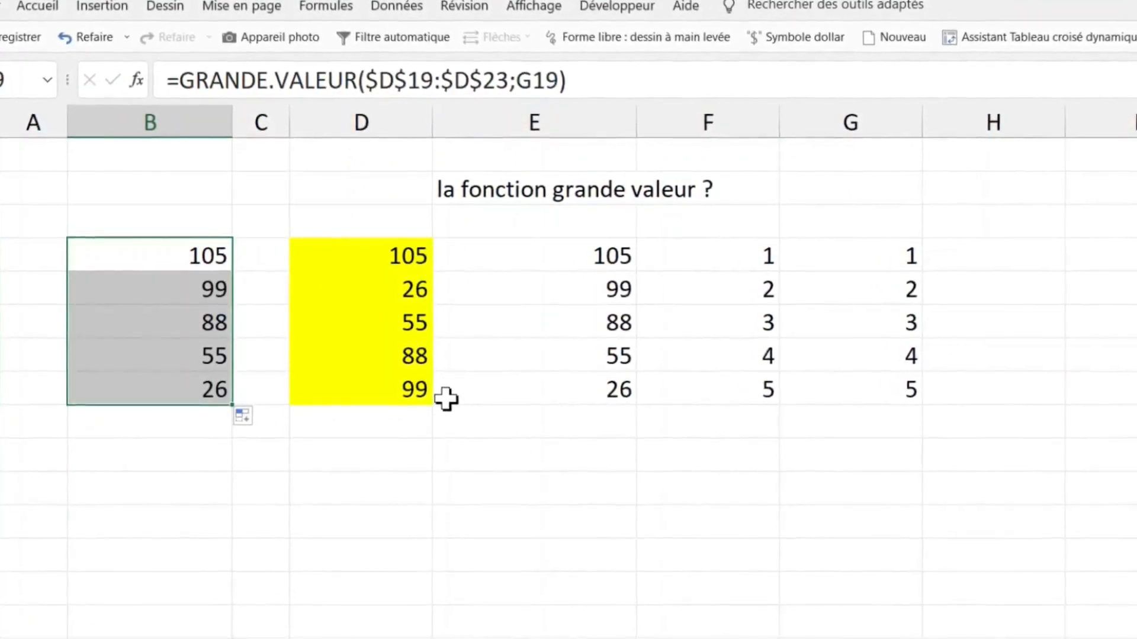
# Change the yellow source values to 255 in D20 and 8888 in D22 to test the sorted lists.
pyautogui.click(388, 296)
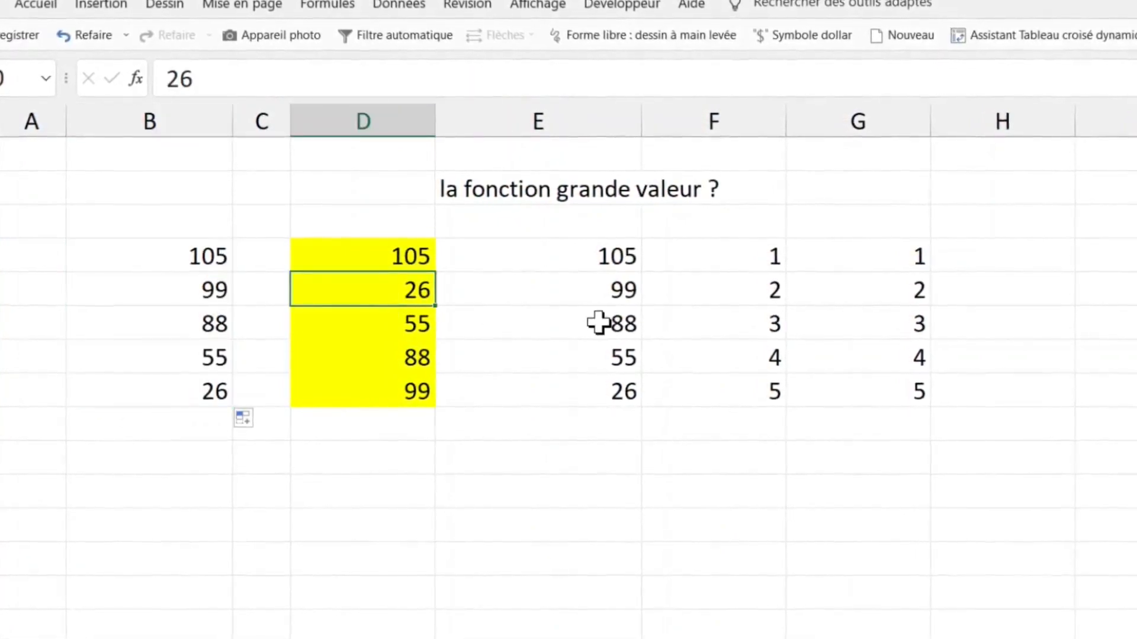
pyautogui.write('55')
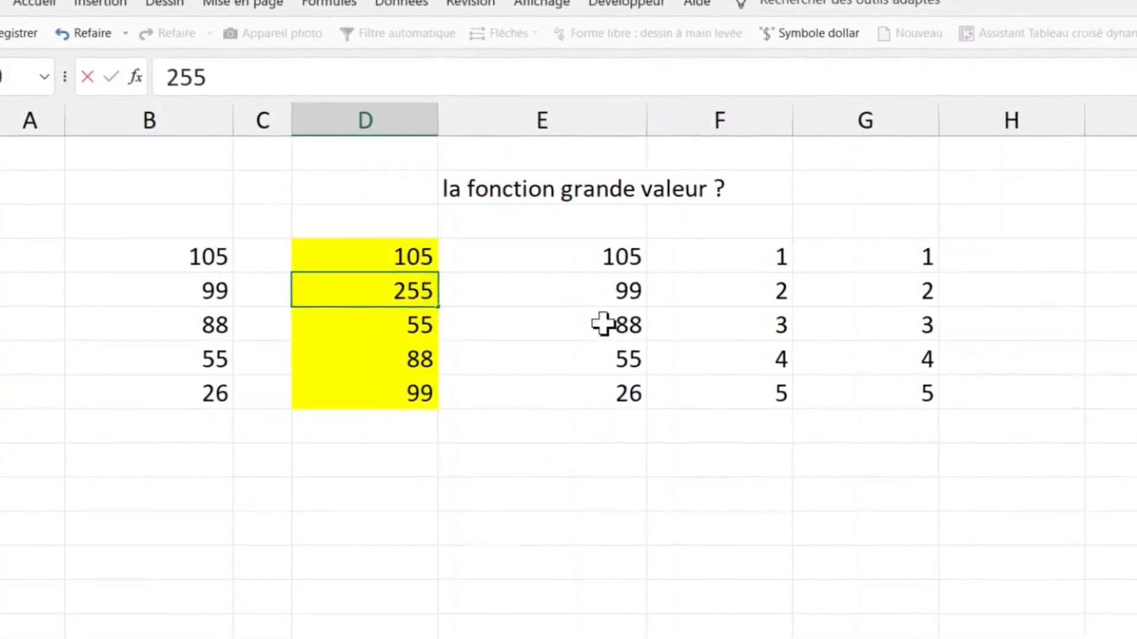
pyautogui.press('Return')
pyautogui.click(373, 360)
pyautogui.write('8888')
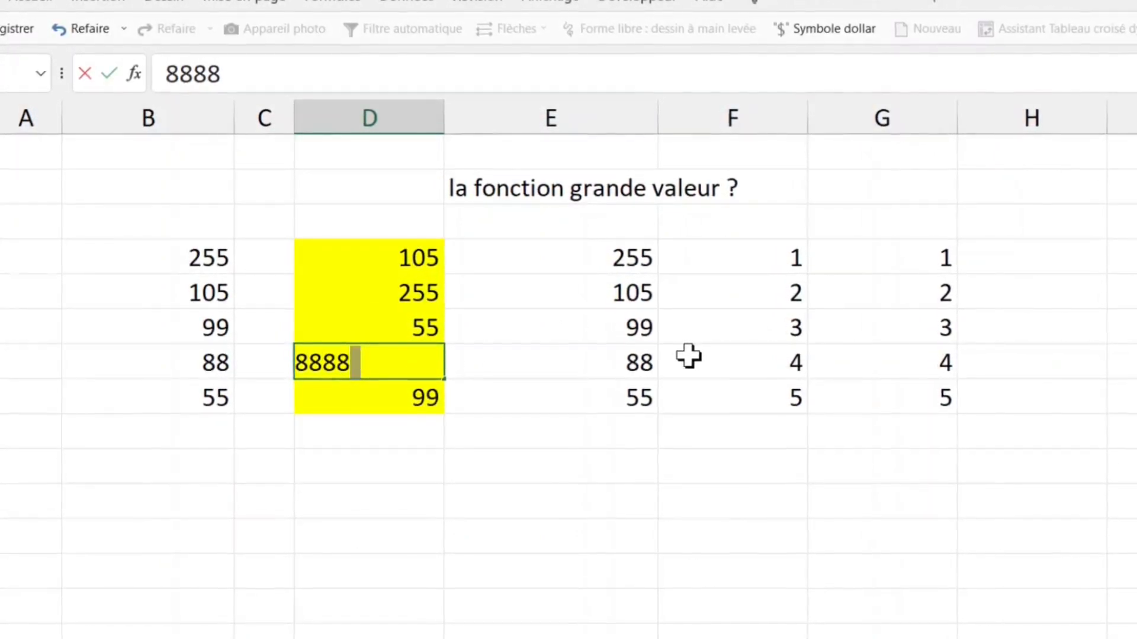
pyautogui.press('Return')
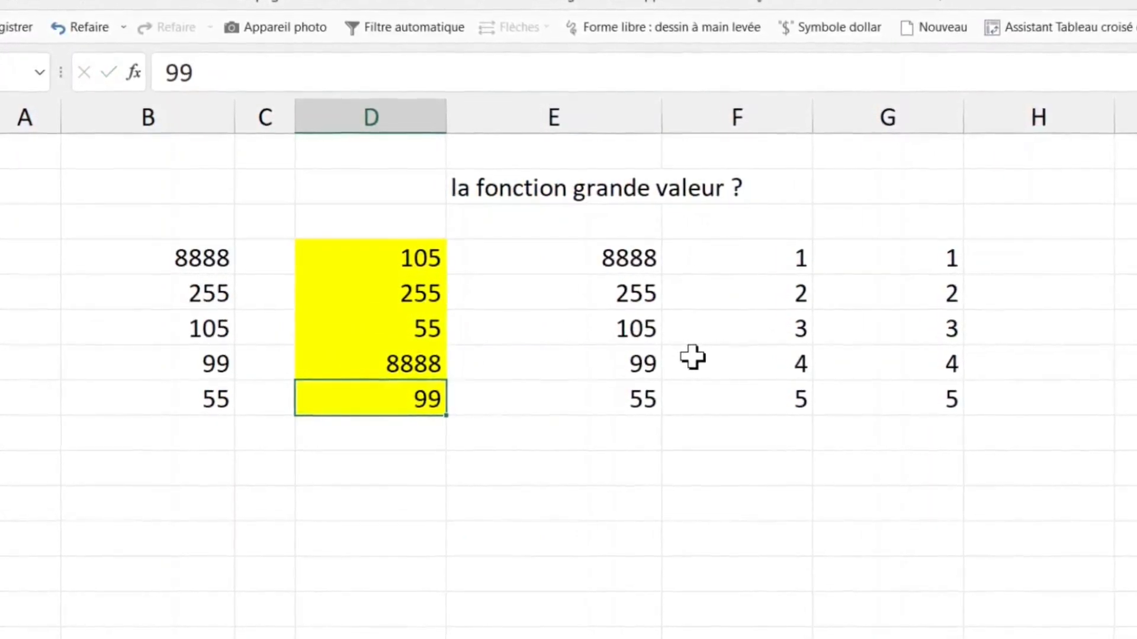
# Replace the G19 reference in B19's GRANDE.VALEUR formula with LIGNE(A1) and fill the formula down to B23.
pyautogui.click(202, 260)
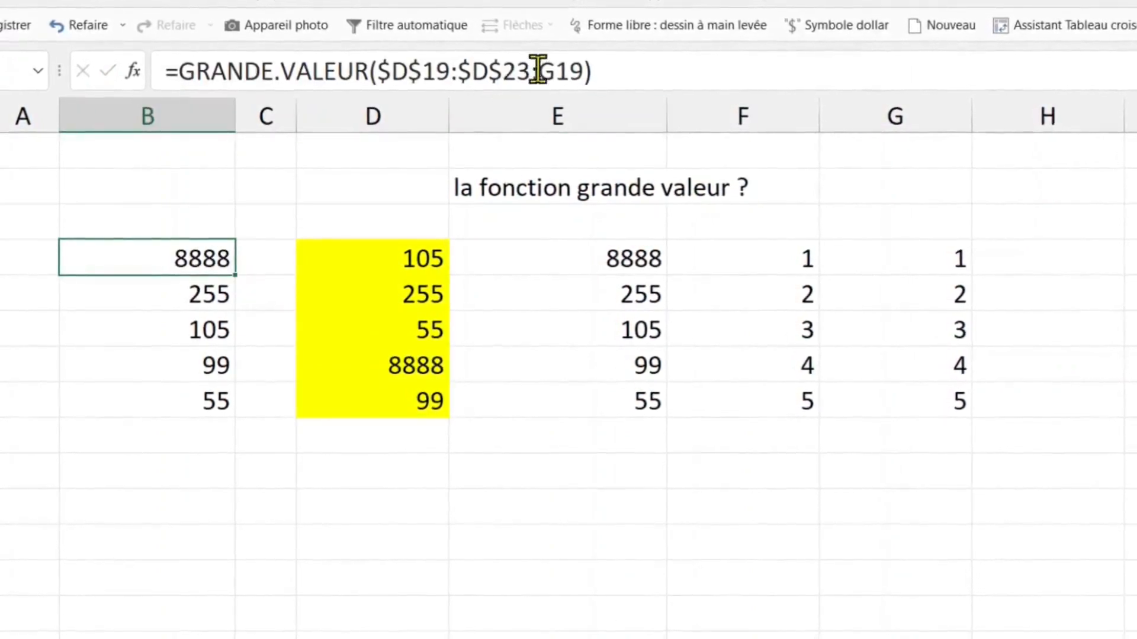
pyautogui.moveTo(543, 65); pyautogui.dragTo(593, 66)
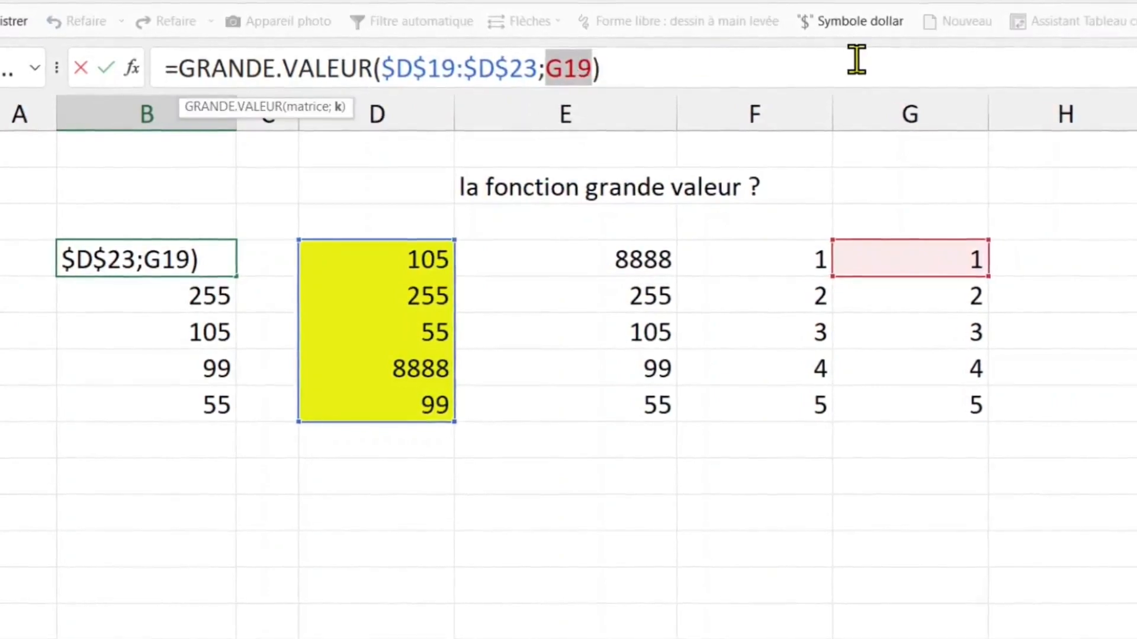
pyautogui.write('ligne')
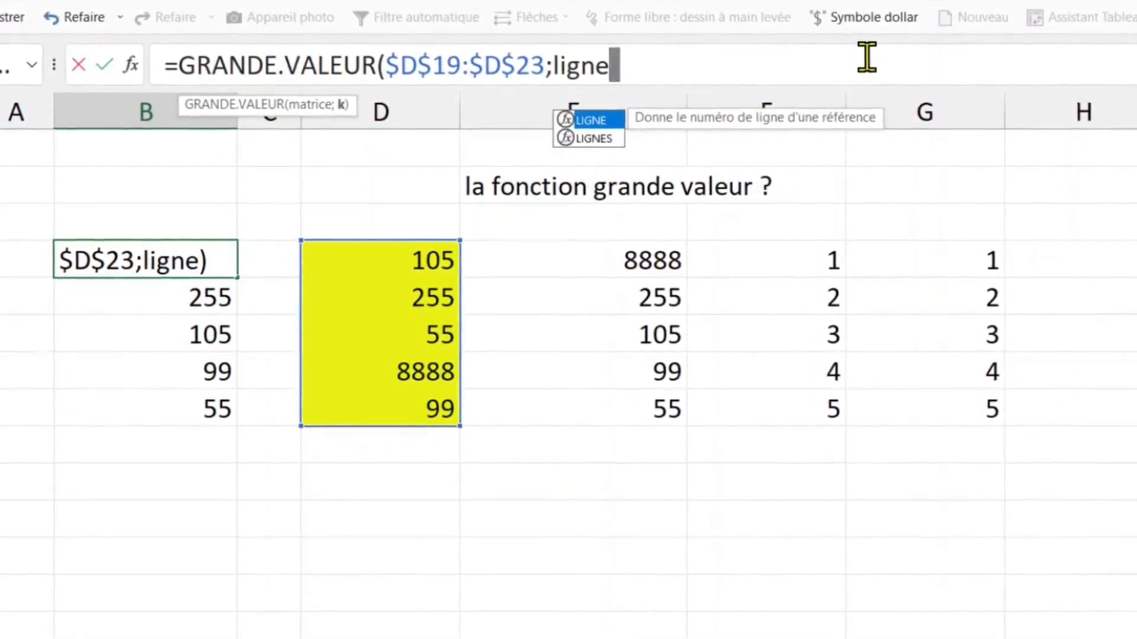
pyautogui.write('(a1')
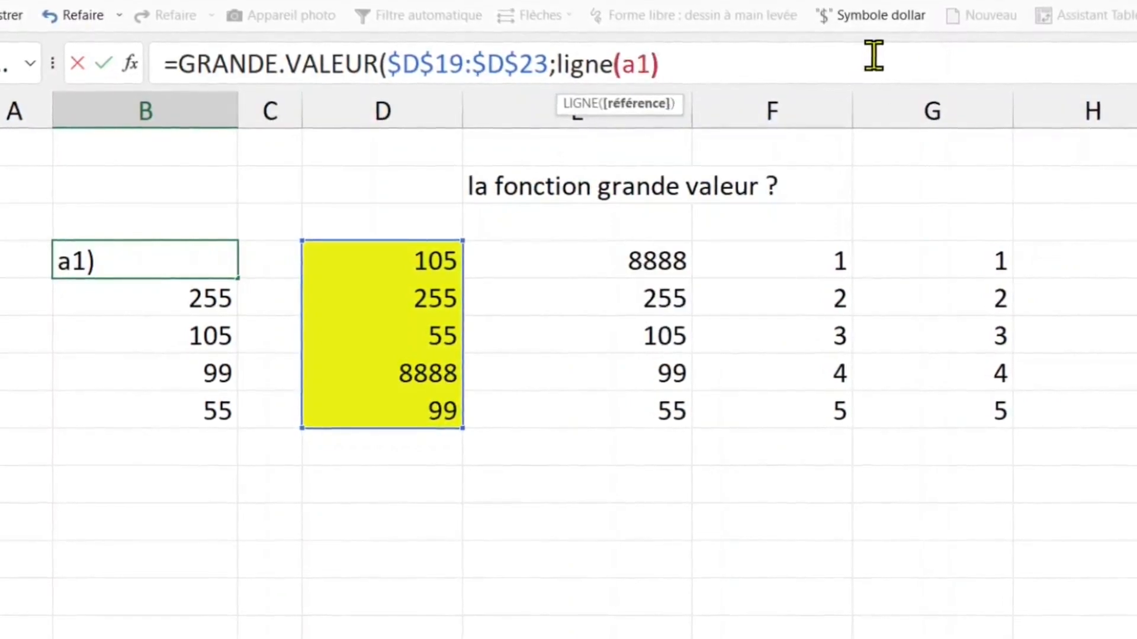
pyautogui.write(')')
pyautogui.press('Return')
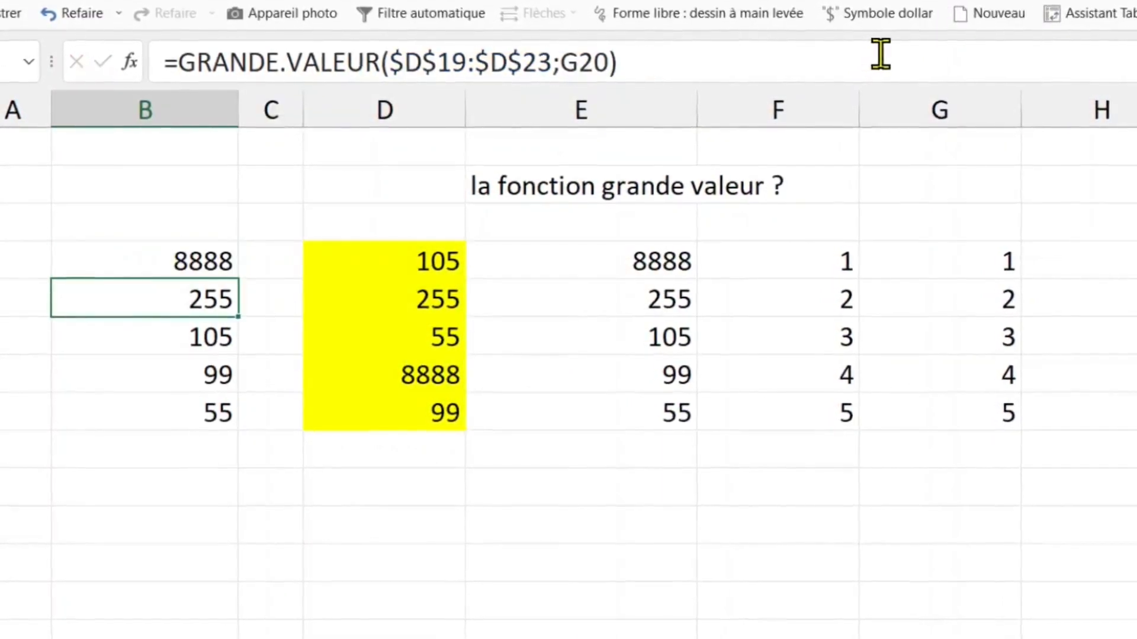
pyautogui.click(158, 261)
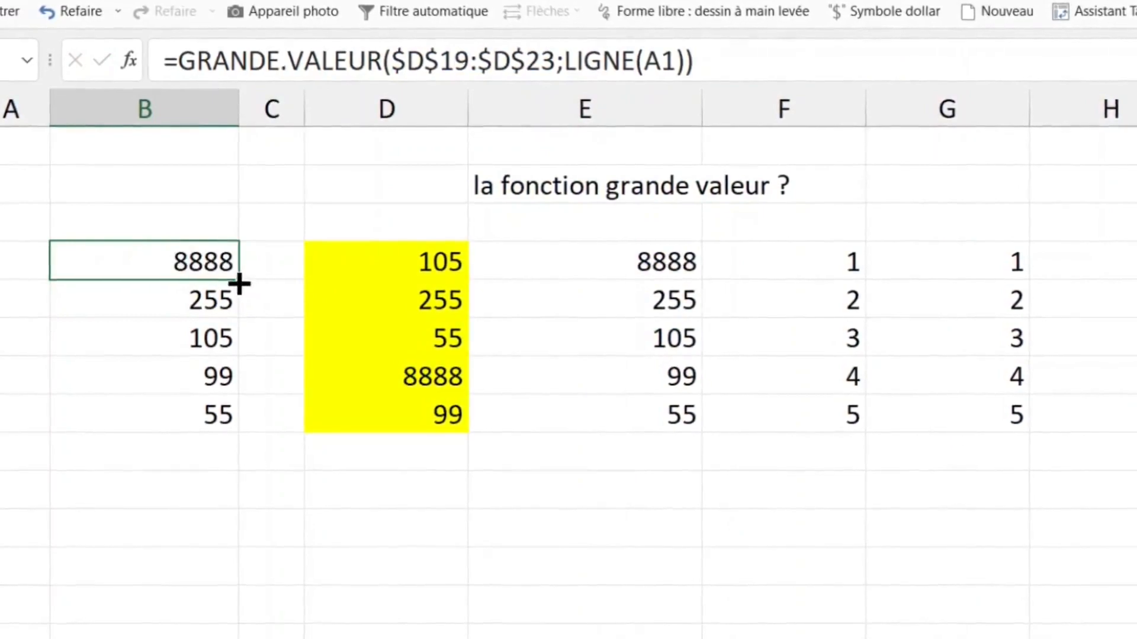
pyautogui.moveTo(240, 279); pyautogui.dragTo(239, 421)
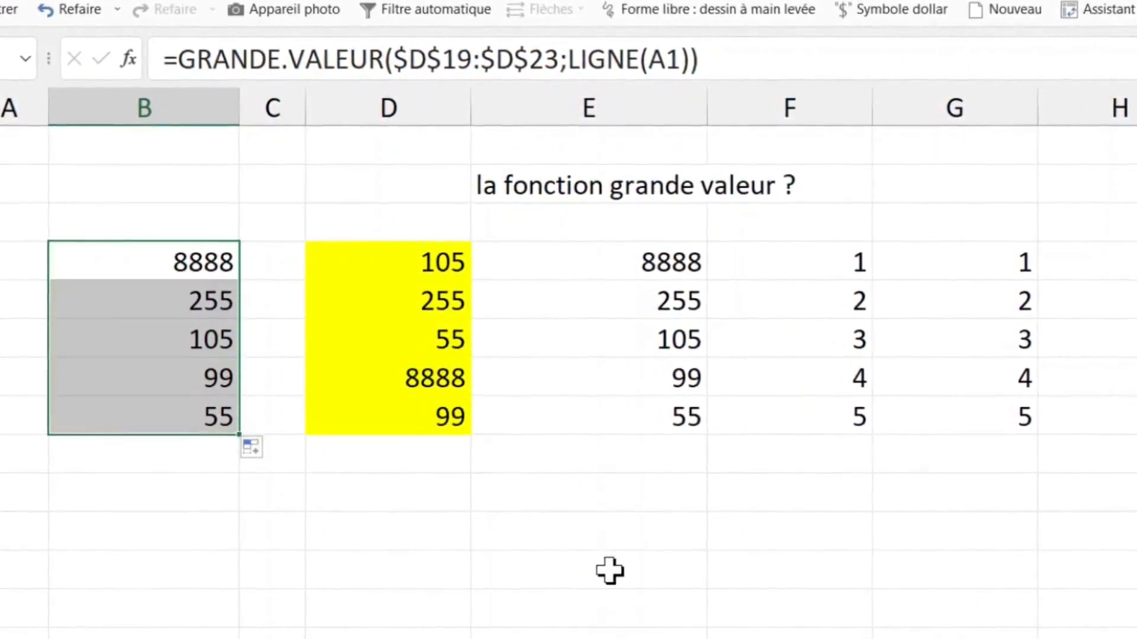
# Set the yellow source value in D19 to 100000 to test the LIGNE-based sorting.
pyautogui.click(438, 418)
pyautogui.click(424, 258)
pyautogui.write('100')
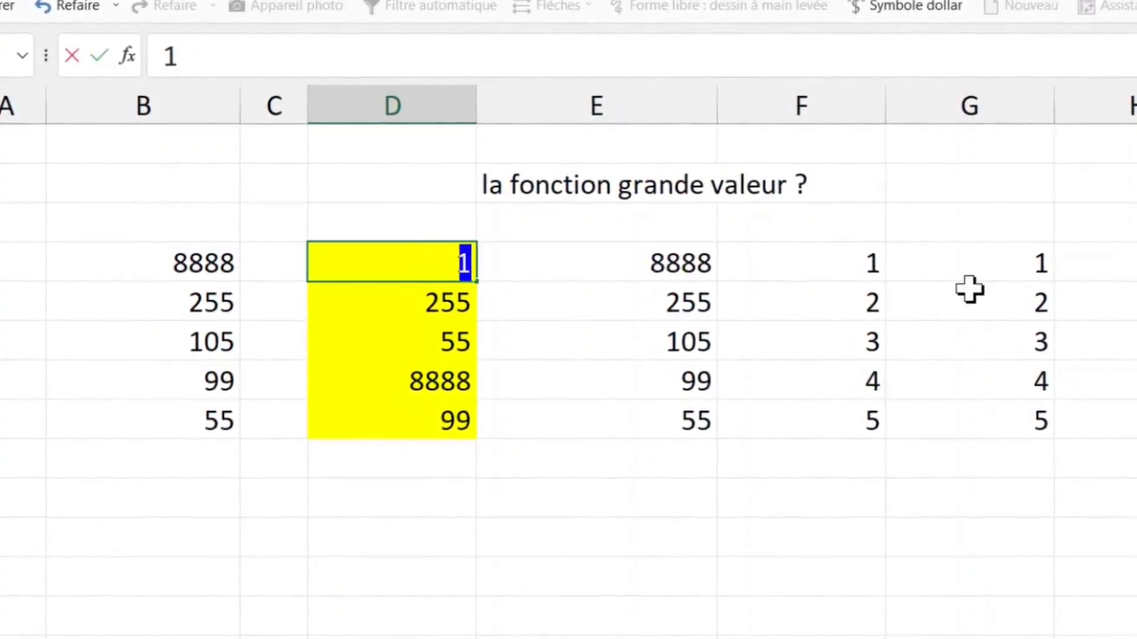
pyautogui.write('000')
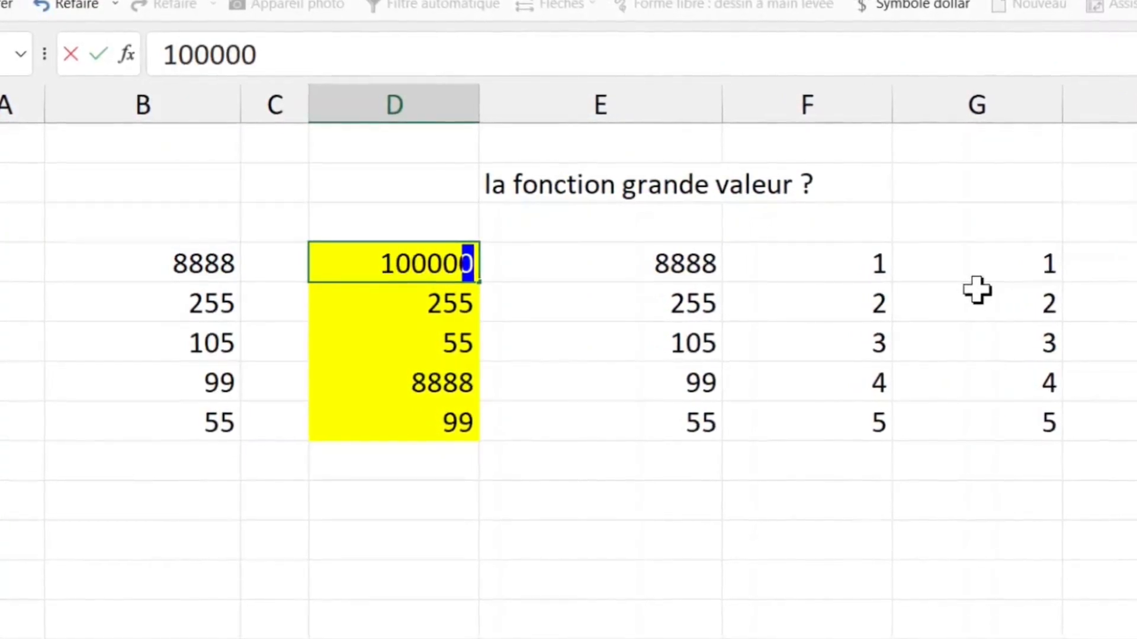
pyautogui.press('Return')
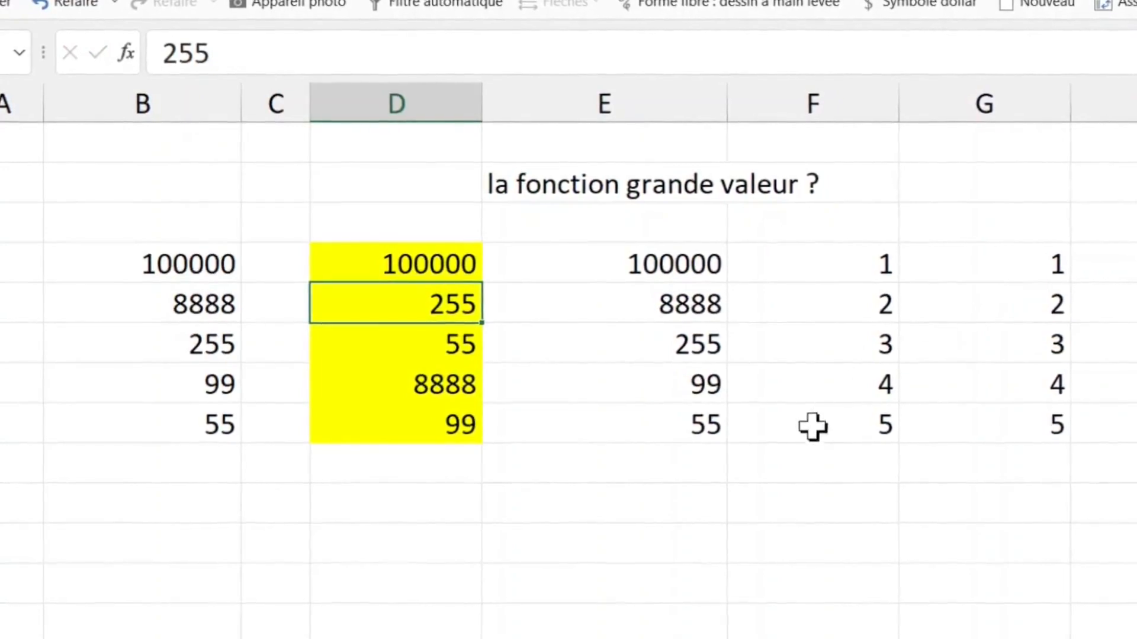
pyautogui.click(459, 432)
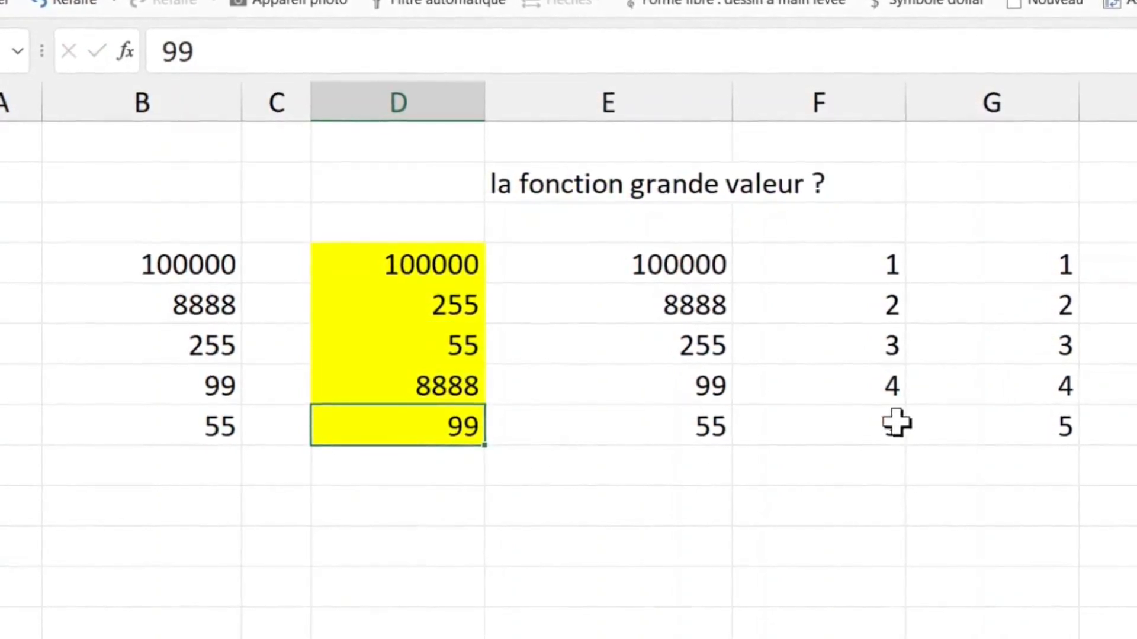
# Review the GRANDE.VALEUR formula with its LIGNE(A1) rank argument in B19, leaving it as is.
pyautogui.click(441, 261)
pyautogui.click(165, 261)
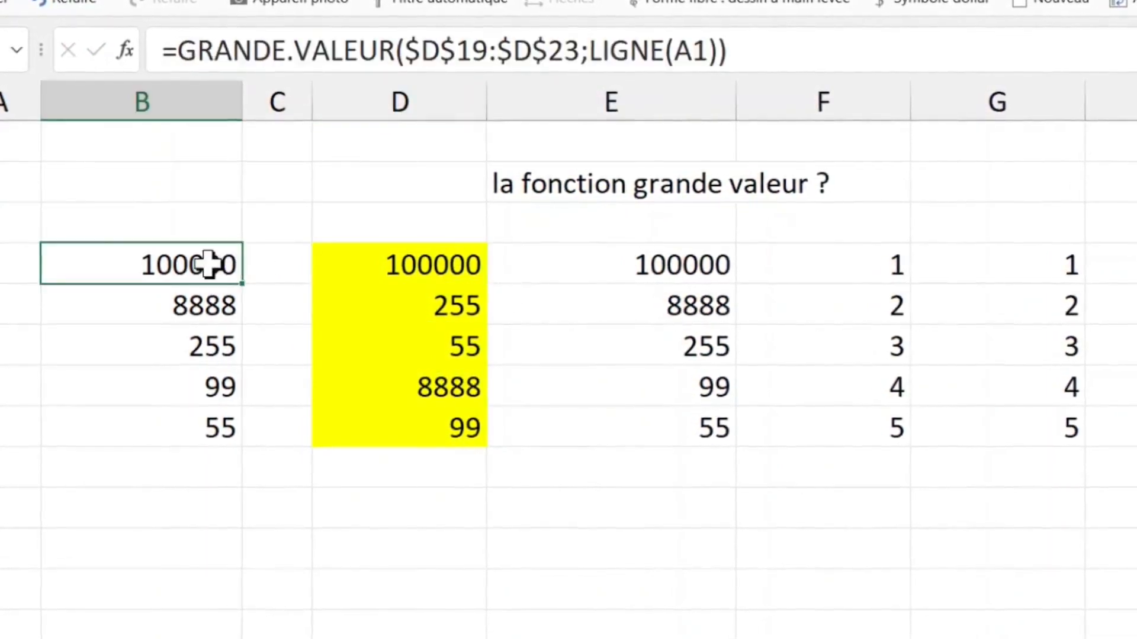
pyautogui.doubleClick(172, 262)
pyautogui.moveTo(57, 264); pyautogui.dragTo(661, 263)
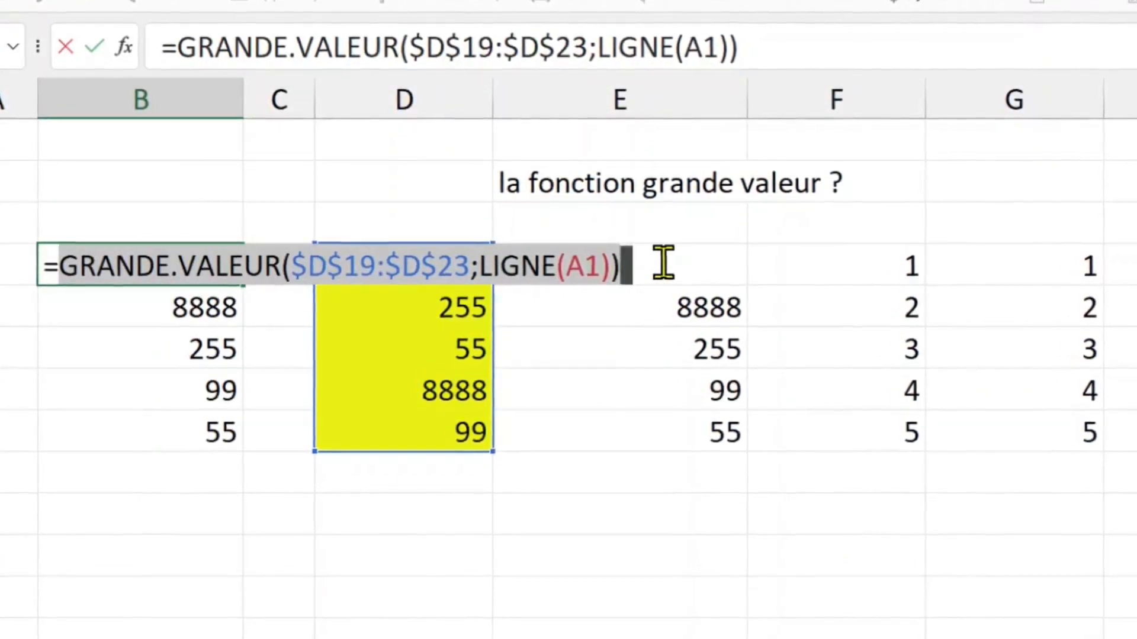
pyautogui.press('Return')
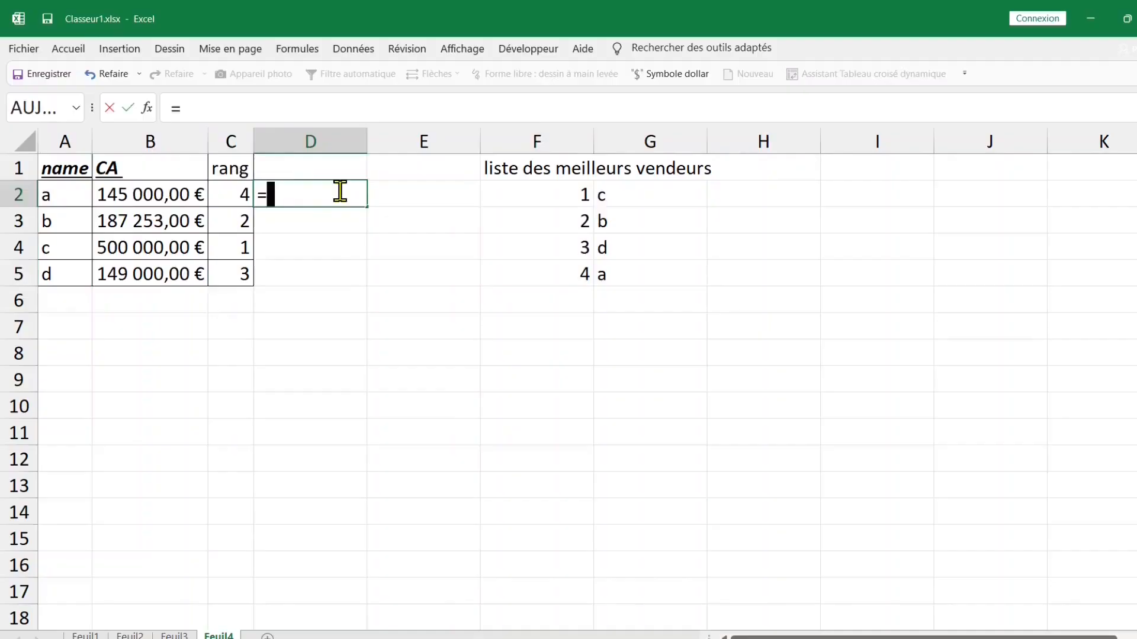
# Enter =GRANDE.VALEUR($B$2:$B$5;LIGNE(A1)) in D2 on Feuil4 and fill it down to D5.
pyautogui.write('gr')
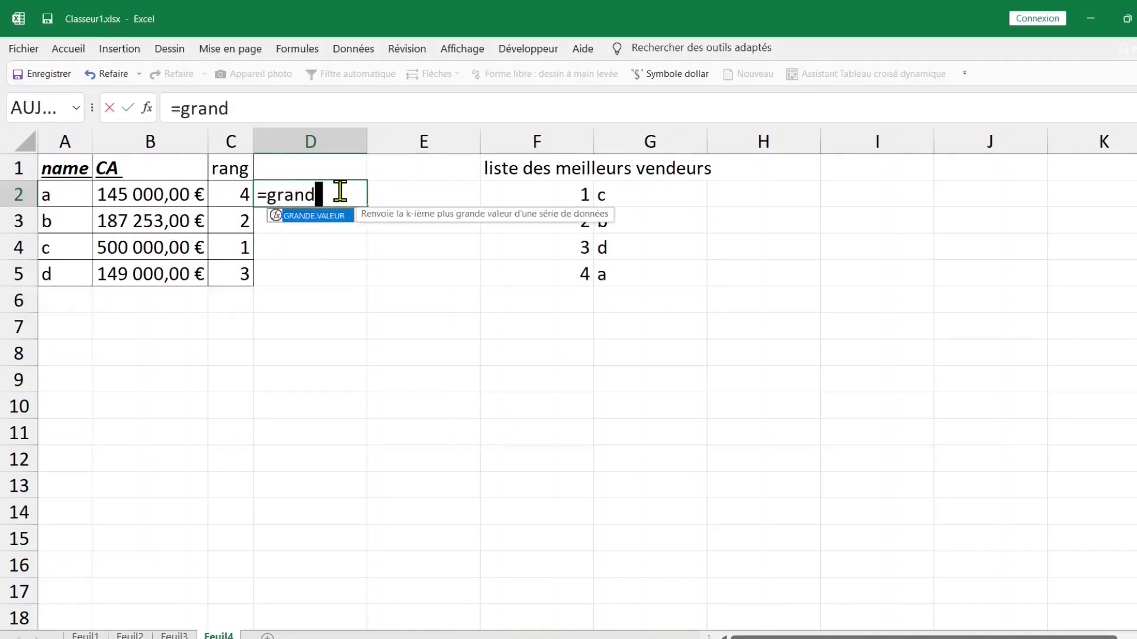
pyautogui.write('and')
pyautogui.doubleClick(333, 217)
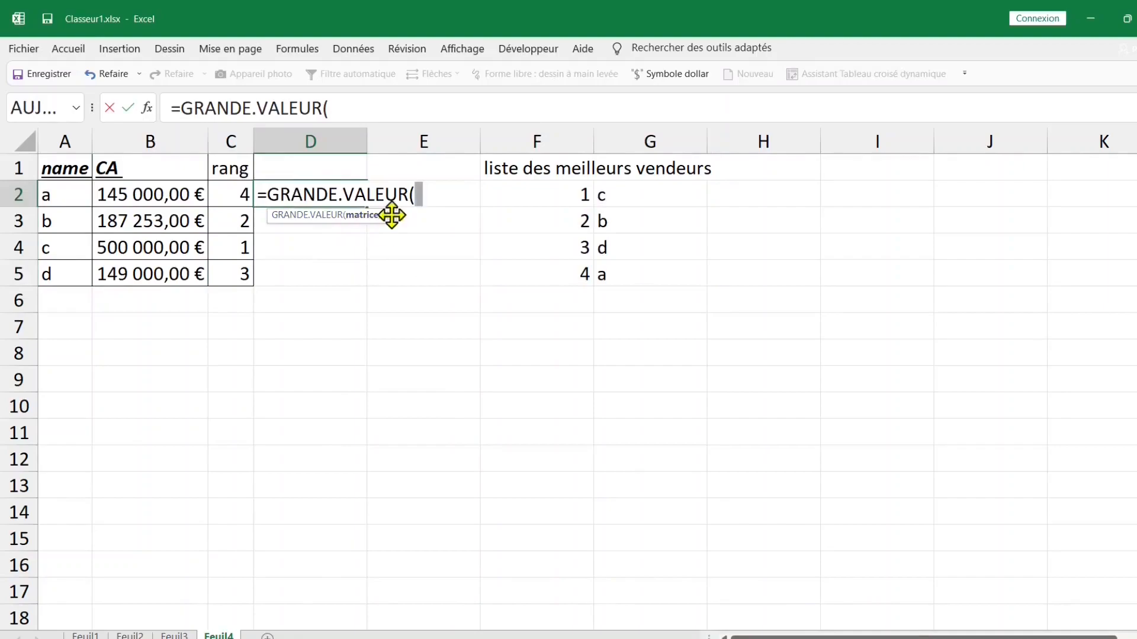
pyautogui.click(133, 191)
pyautogui.moveTo(132, 191); pyautogui.dragTo(133, 269)
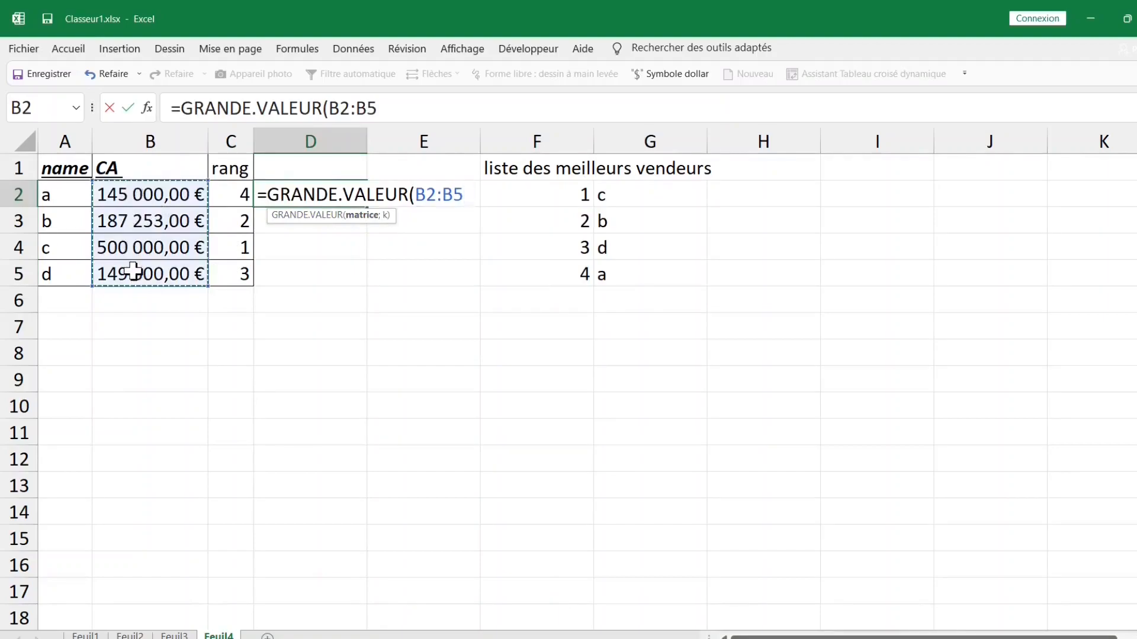
pyautogui.press('F4')
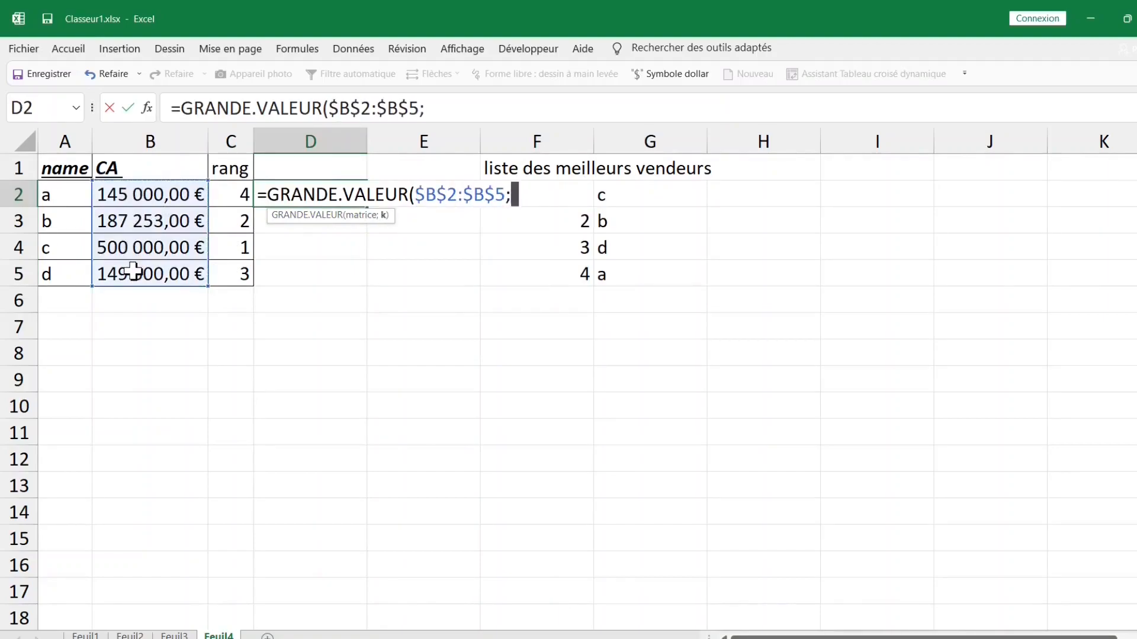
pyautogui.write(';ligne(a')
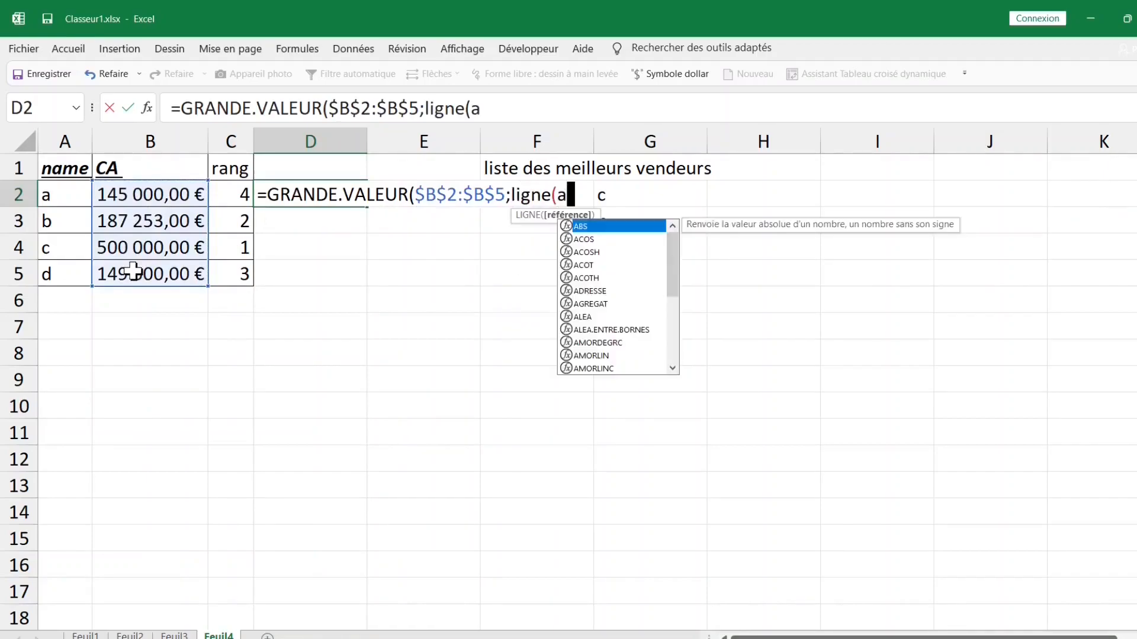
pyautogui.write('1)')
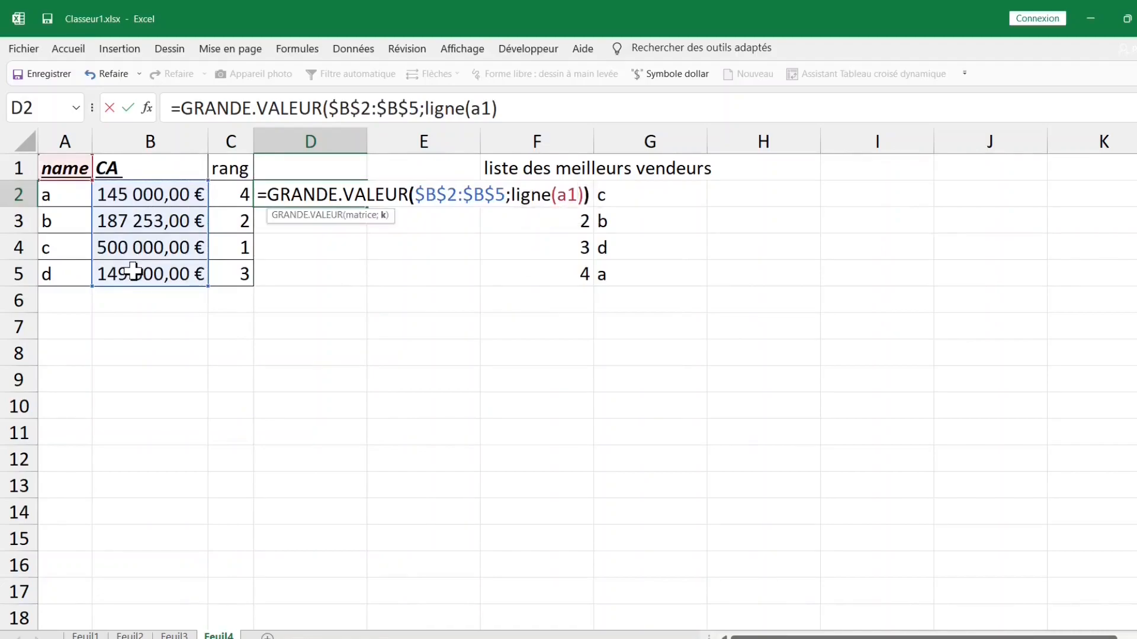
pyautogui.press('Return')
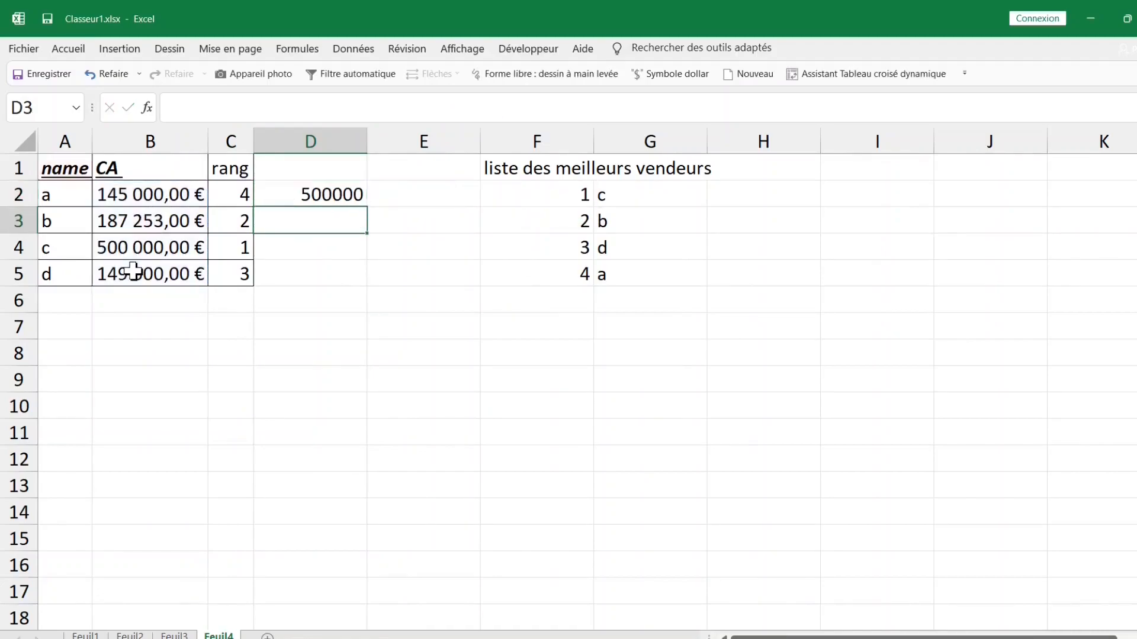
pyautogui.click(337, 195)
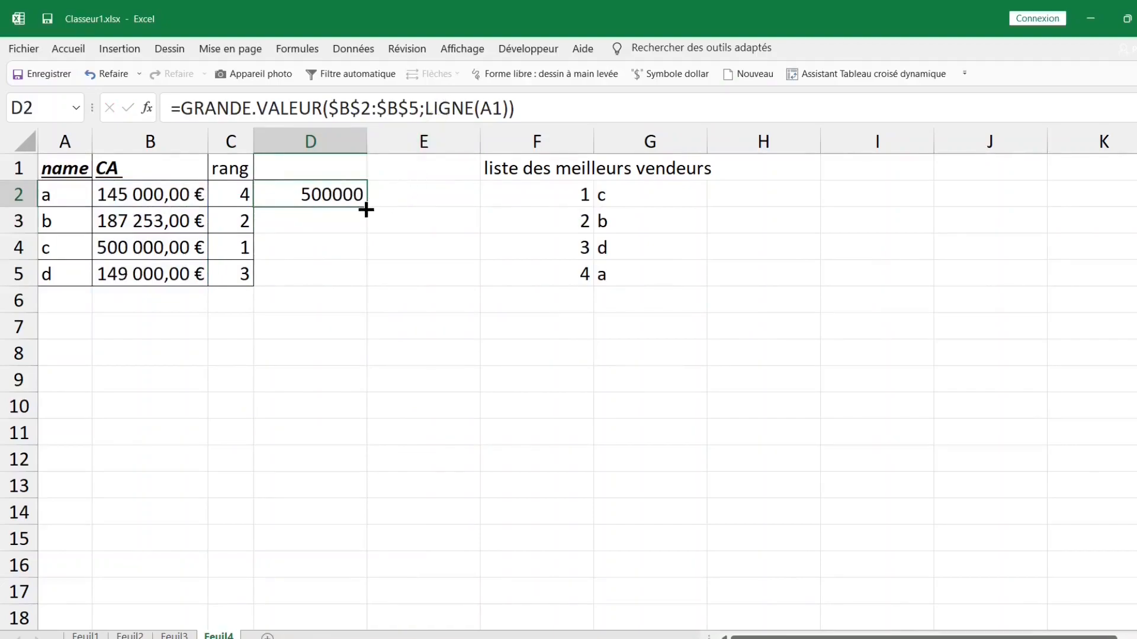
pyautogui.moveTo(366, 280); pyautogui.dragTo(367, 282)
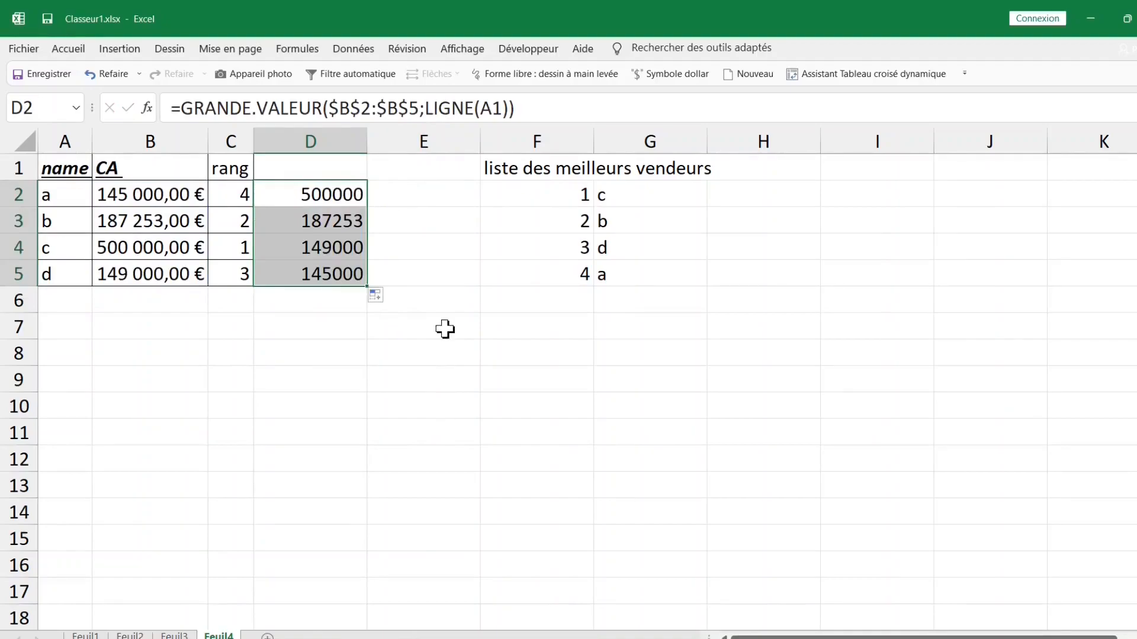
# Compare the CA amounts in column B with the sorted values in column D and the best sellers list in column G.
pyautogui.click(133, 196)
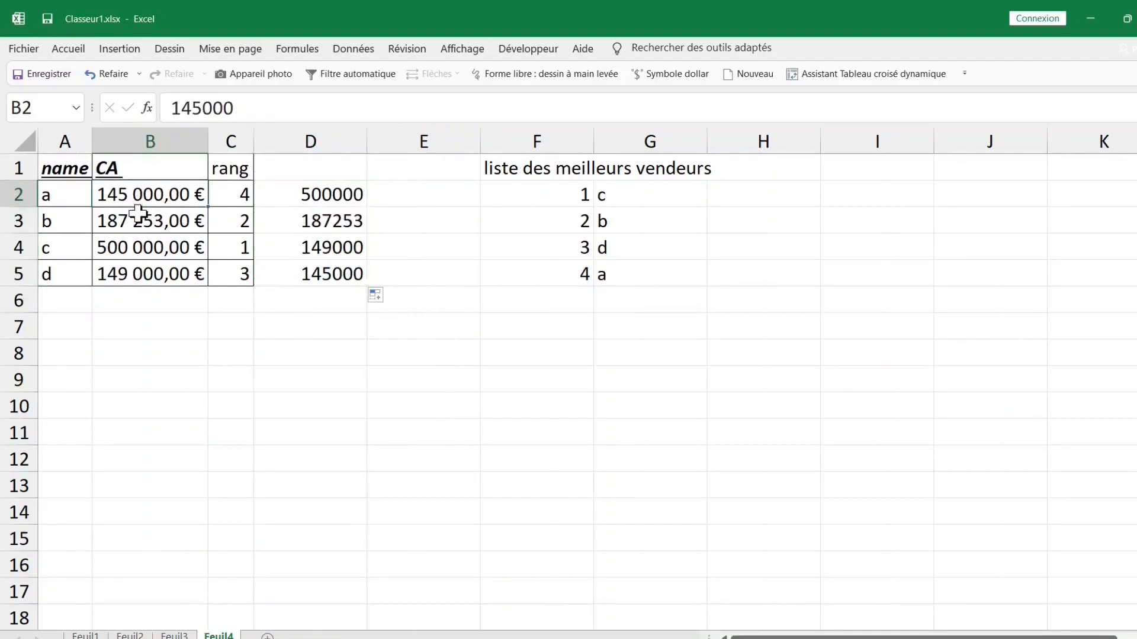
pyautogui.click(121, 243)
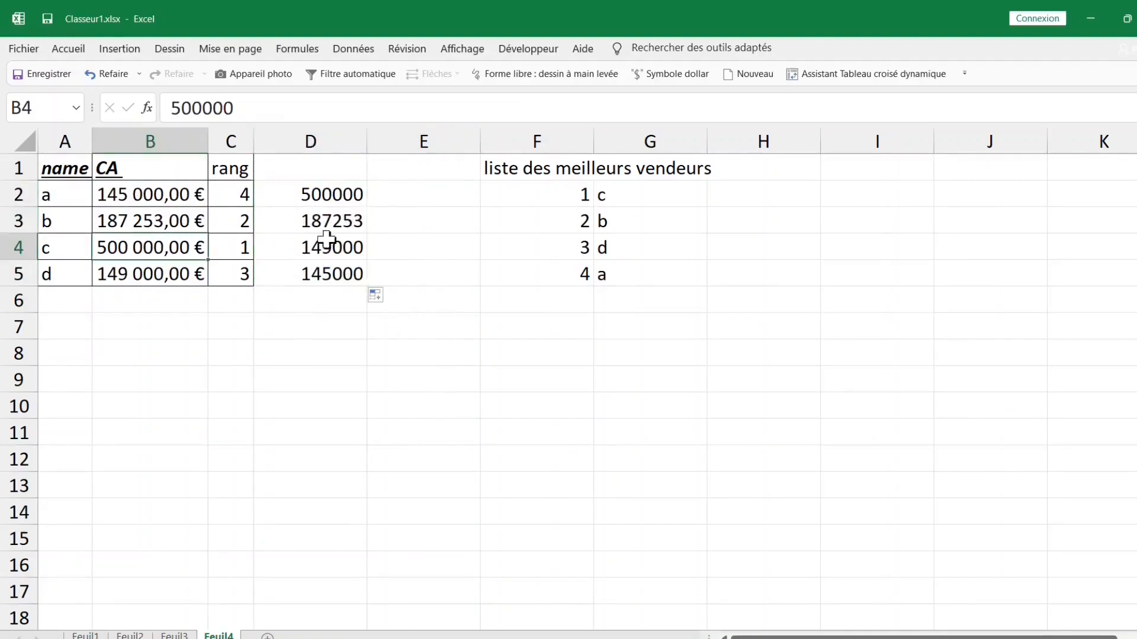
pyautogui.click(346, 272)
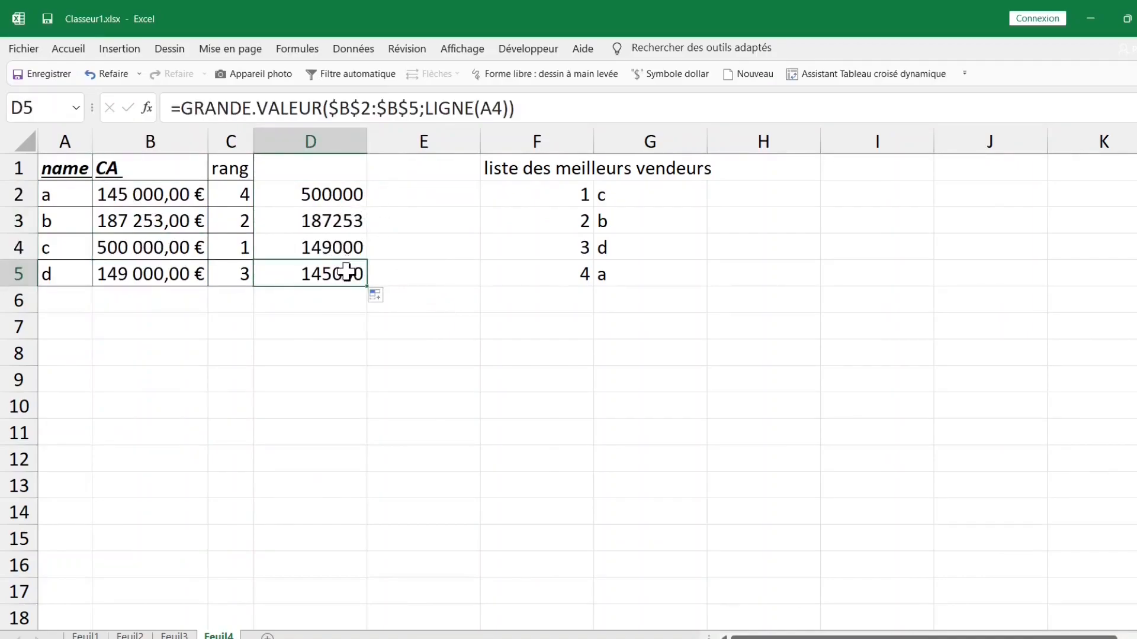
pyautogui.click(135, 196)
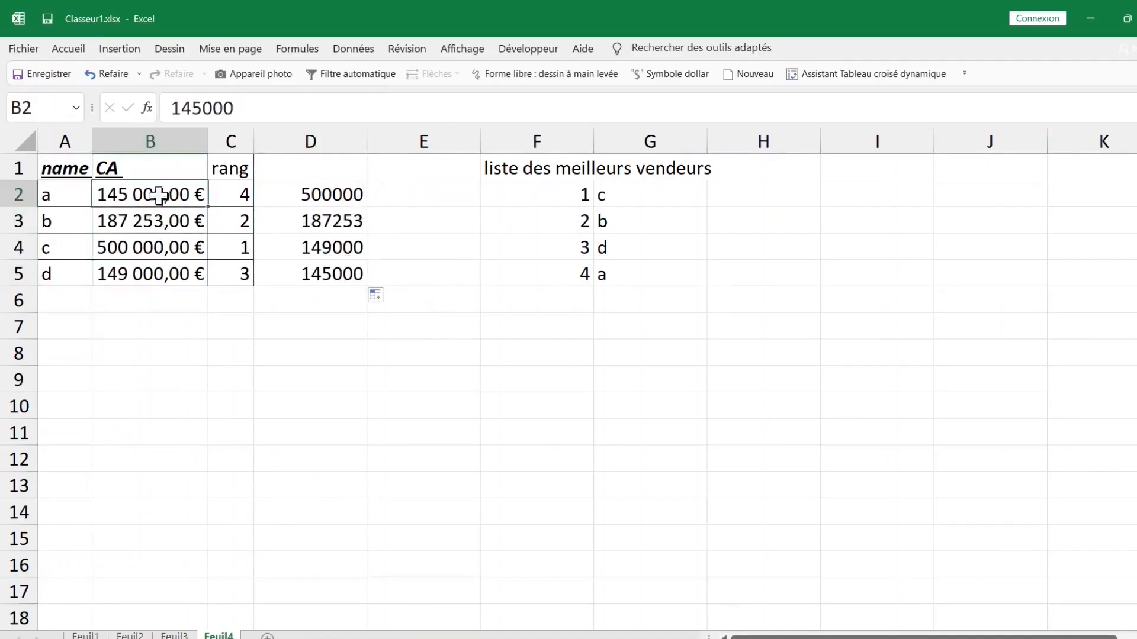
pyautogui.click(334, 194)
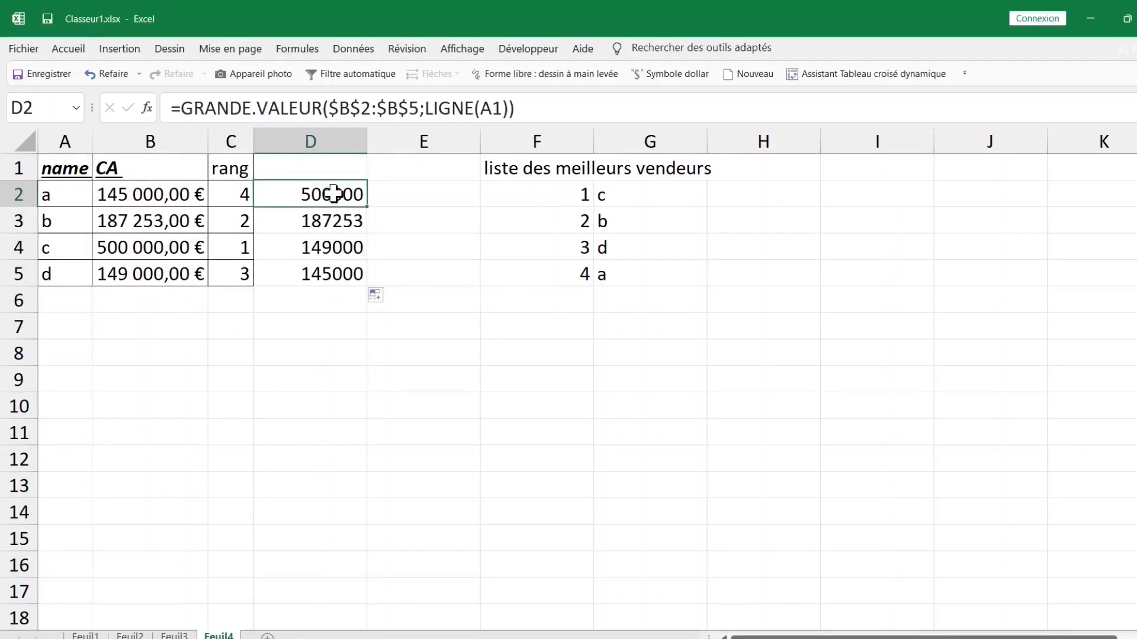
pyautogui.click(649, 205)
pyautogui.click(774, 196)
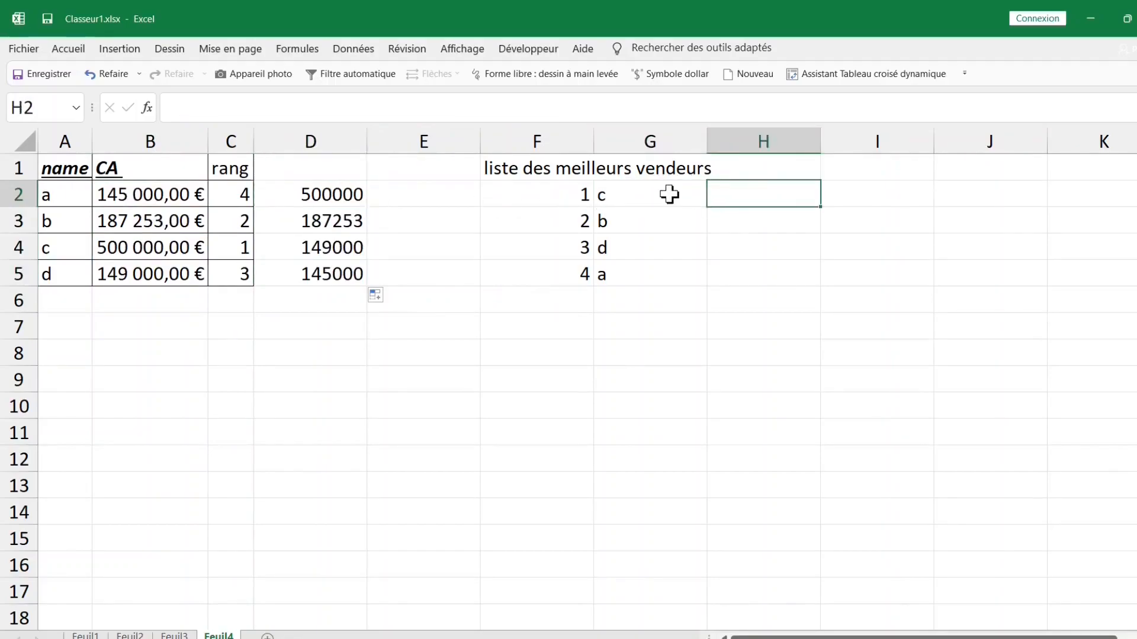
pyautogui.click(645, 192)
# Start an INDEX formula in H2 with the absolute name range $A$2:$A$5 as its array.
pyautogui.click(758, 195)
pyautogui.write('=')
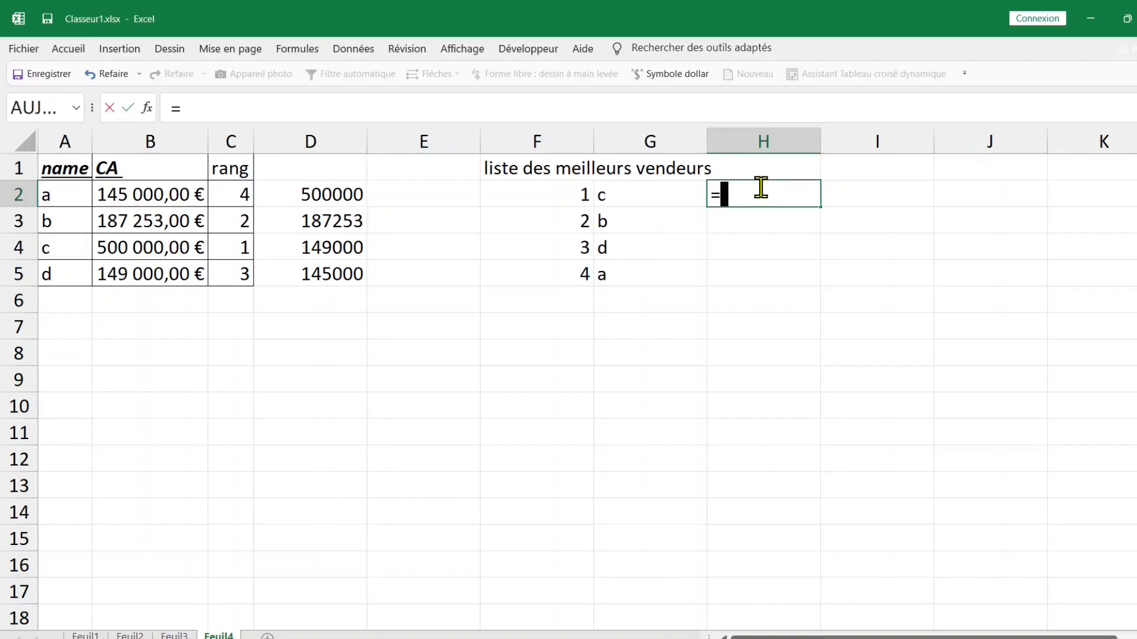
pyautogui.write('index')
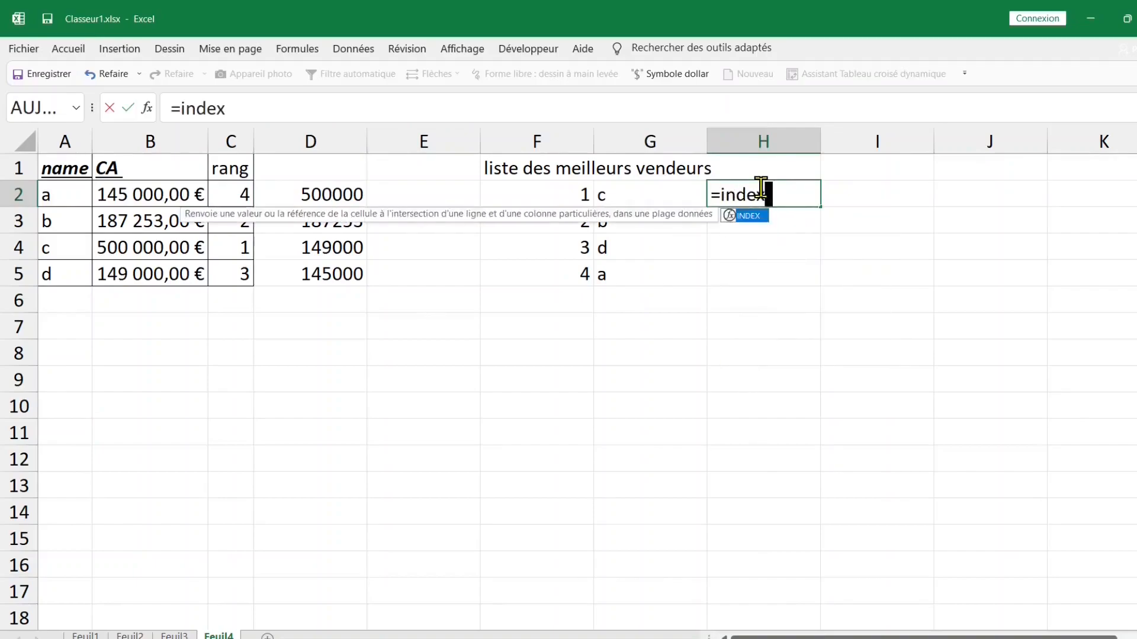
pyautogui.press('Tab')
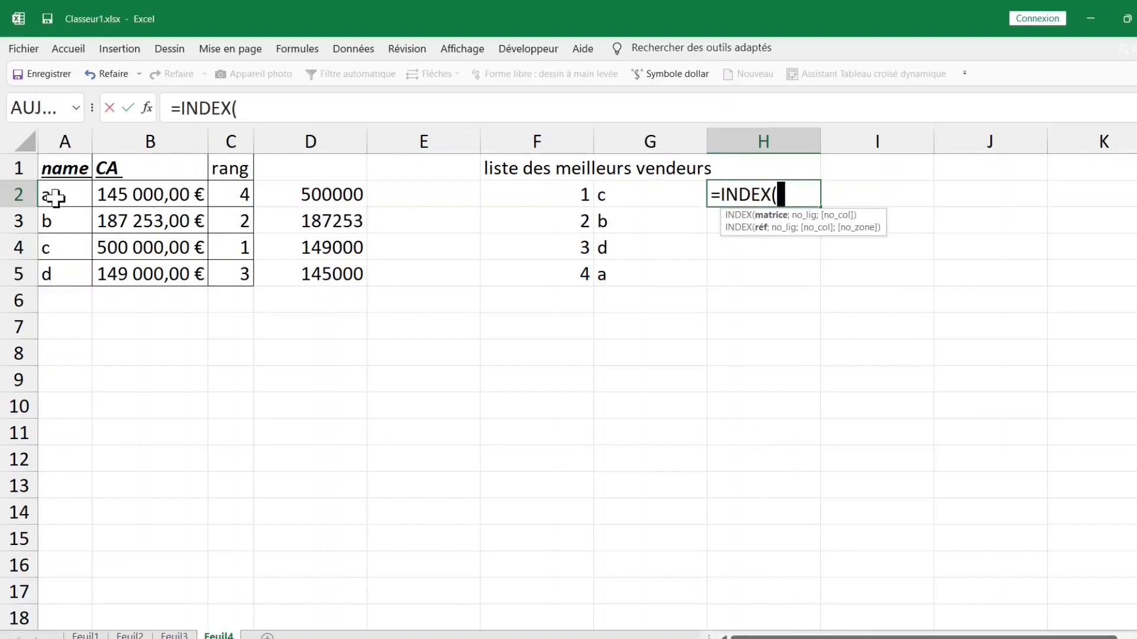
pyautogui.moveTo(54, 204); pyautogui.dragTo(61, 266)
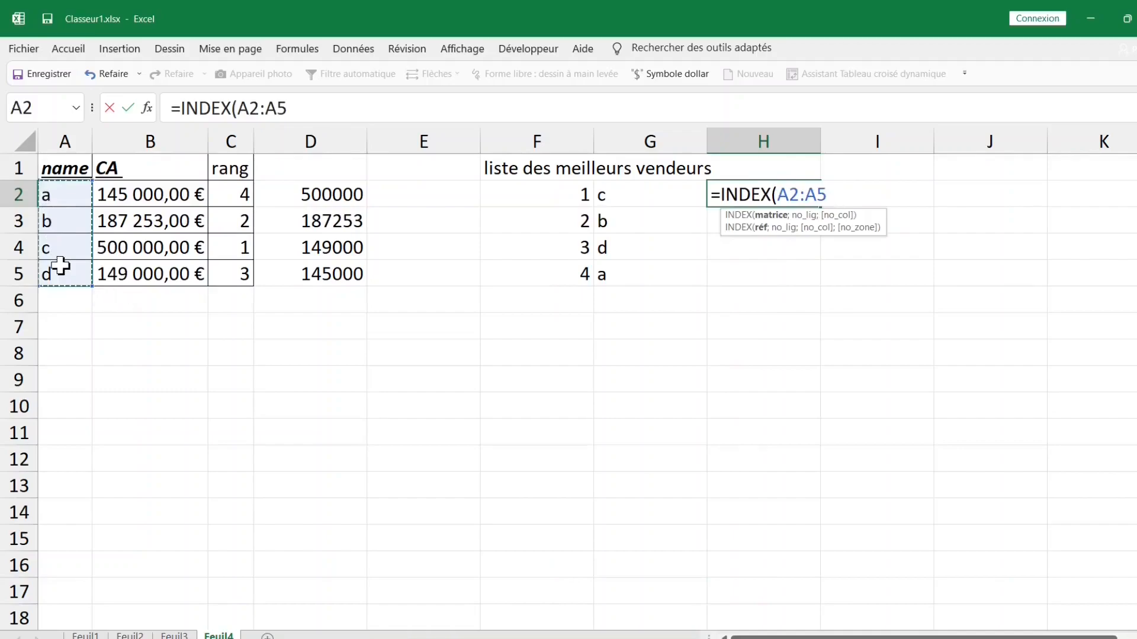
pyautogui.press('F4')
pyautogui.write(';')
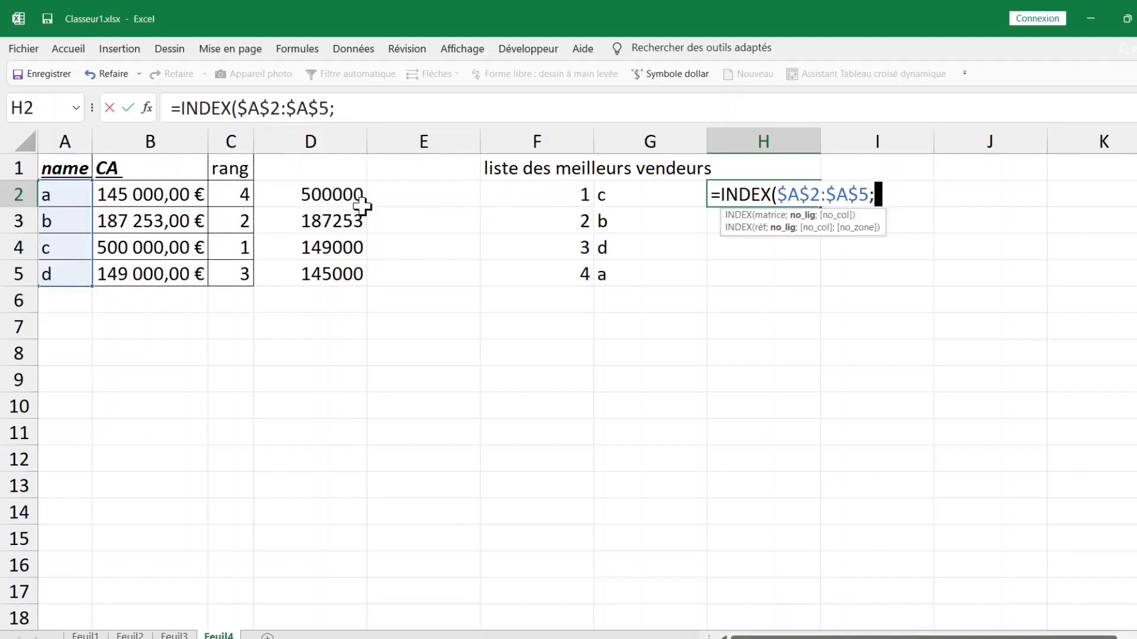
pyautogui.write('g')
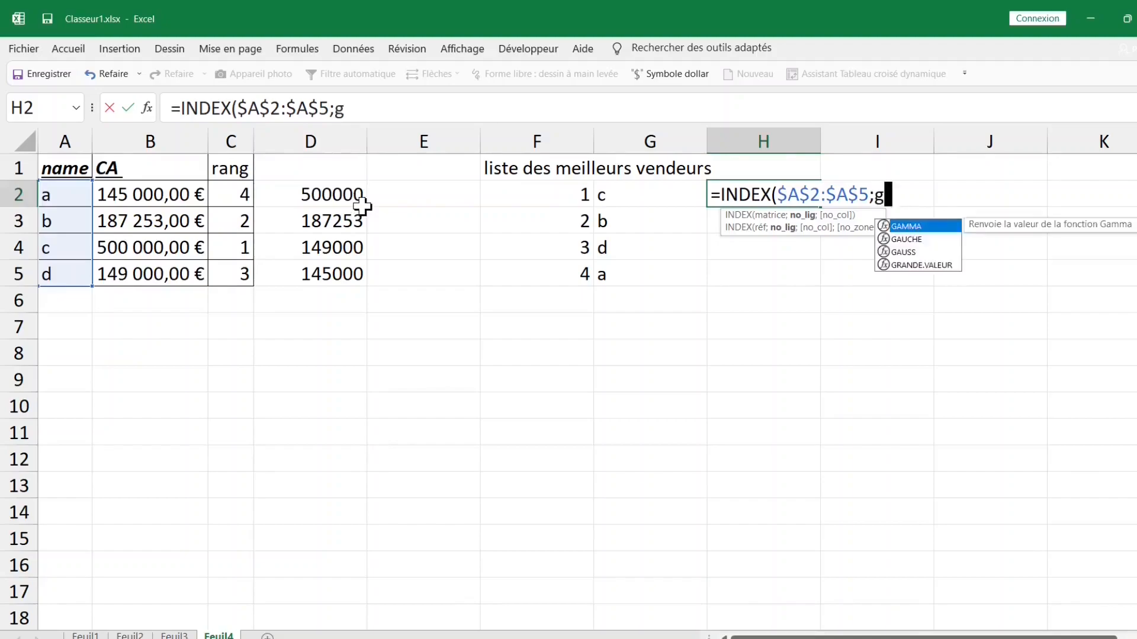
pyautogui.write('randvaleu')
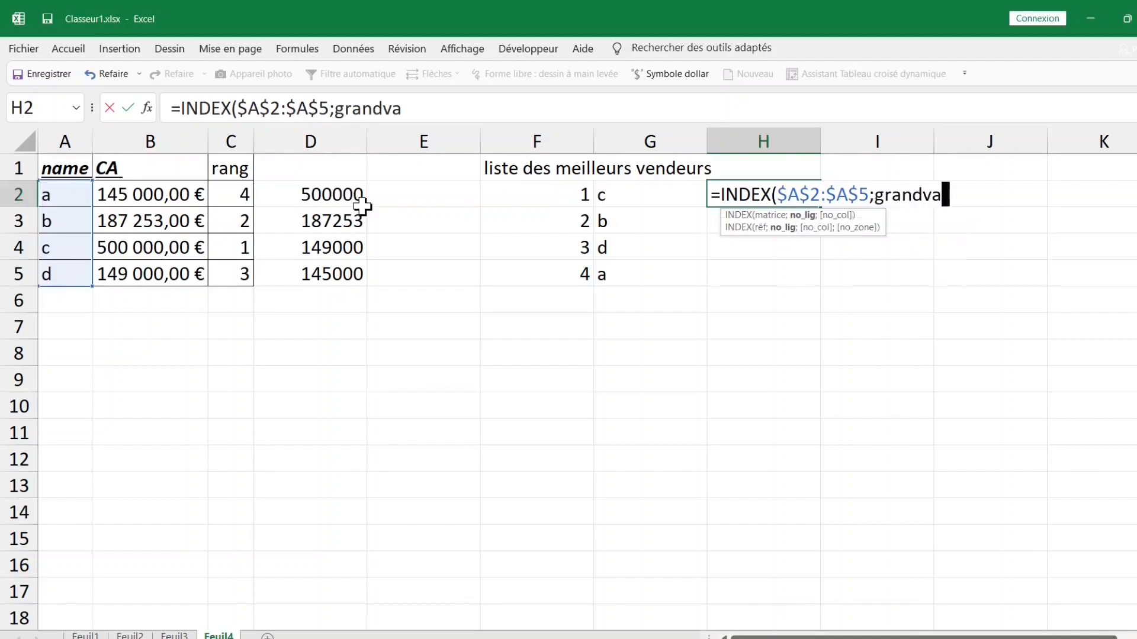
pyautogui.press('BackSpace')
pyautogui.press('BackSpace')
pyautogui.press('BackSpace')
pyautogui.press('BackSpace')
pyautogui.press('BackSpace')
pyautogui.press('BackSpace')
pyautogui.press('BackSpace')
pyautogui.press('BackSpace')
pyautogui.press('BackSpace')
pyautogui.press('BackSpace')
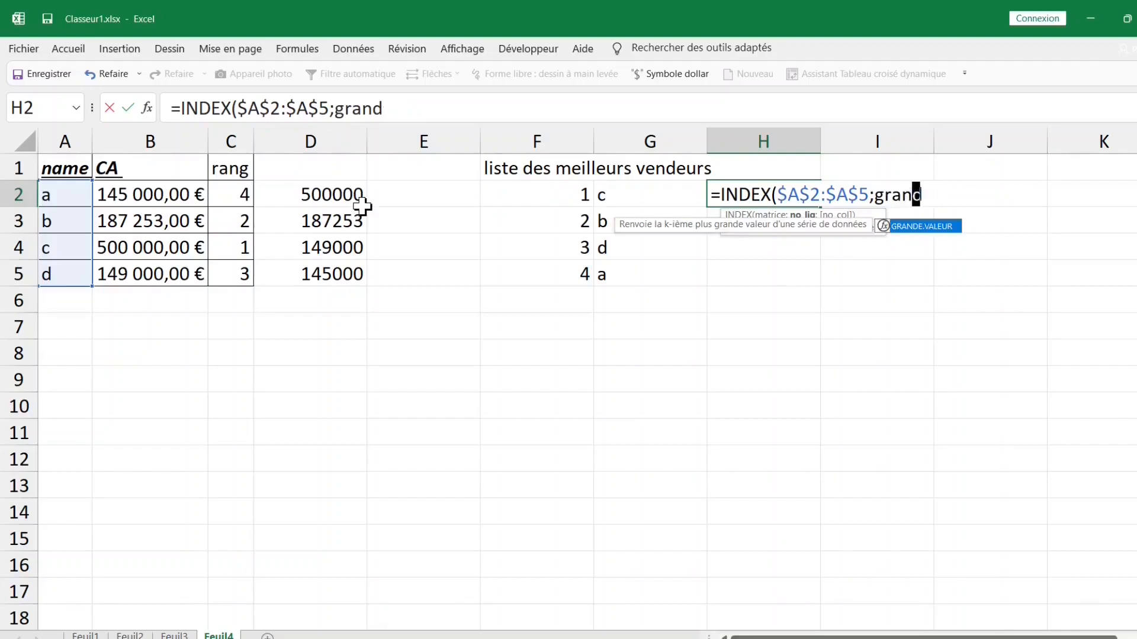
# Nest EQUIV as the row argument of the INDEX formula in H2, with GRANDE.VALEUR as its lookup value.
pyautogui.write('equi')
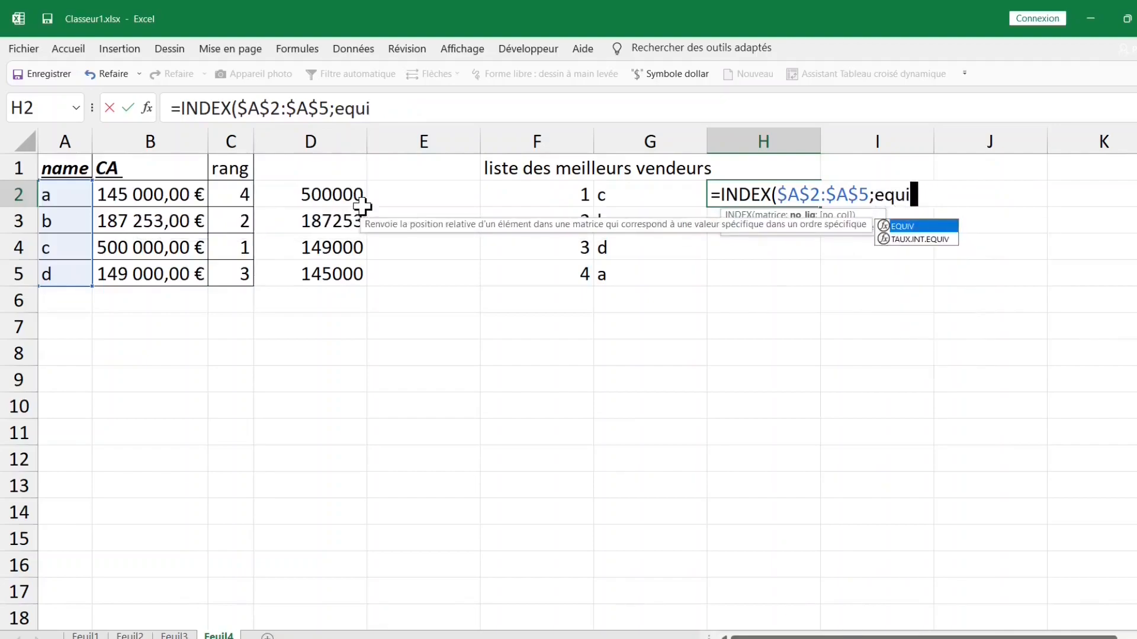
pyautogui.press('Tab')
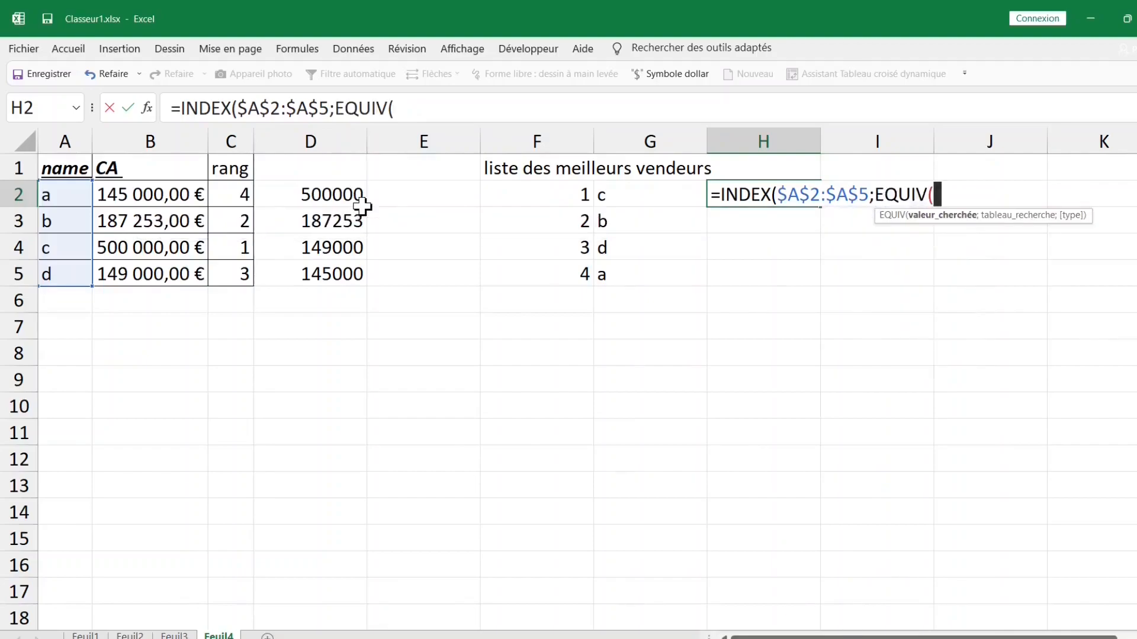
pyautogui.write('gra')
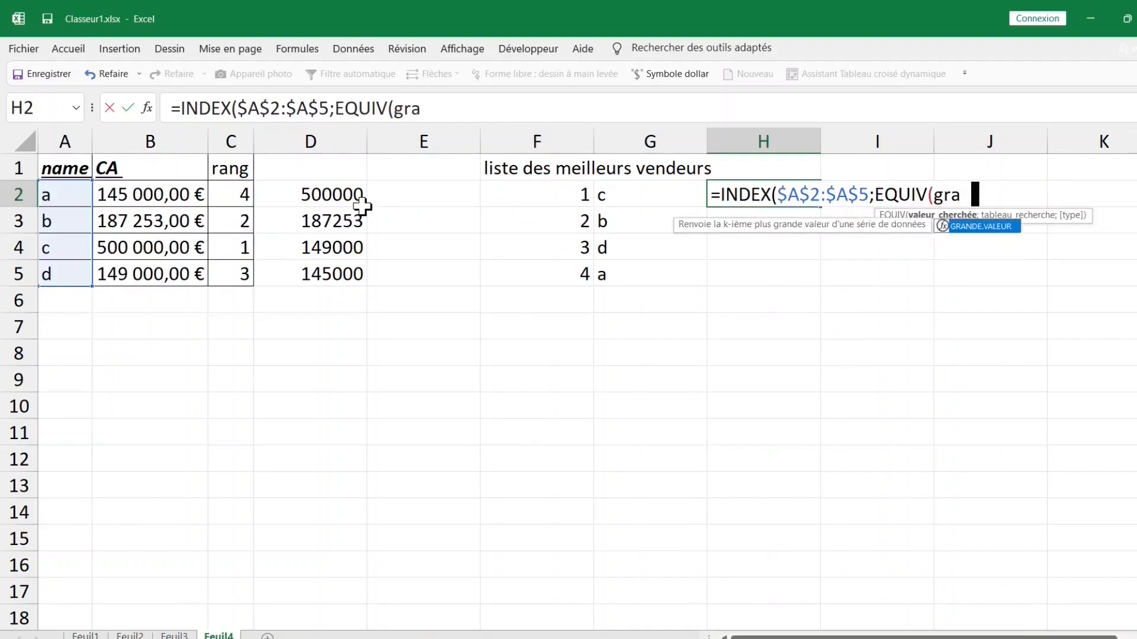
pyautogui.write('ndva')
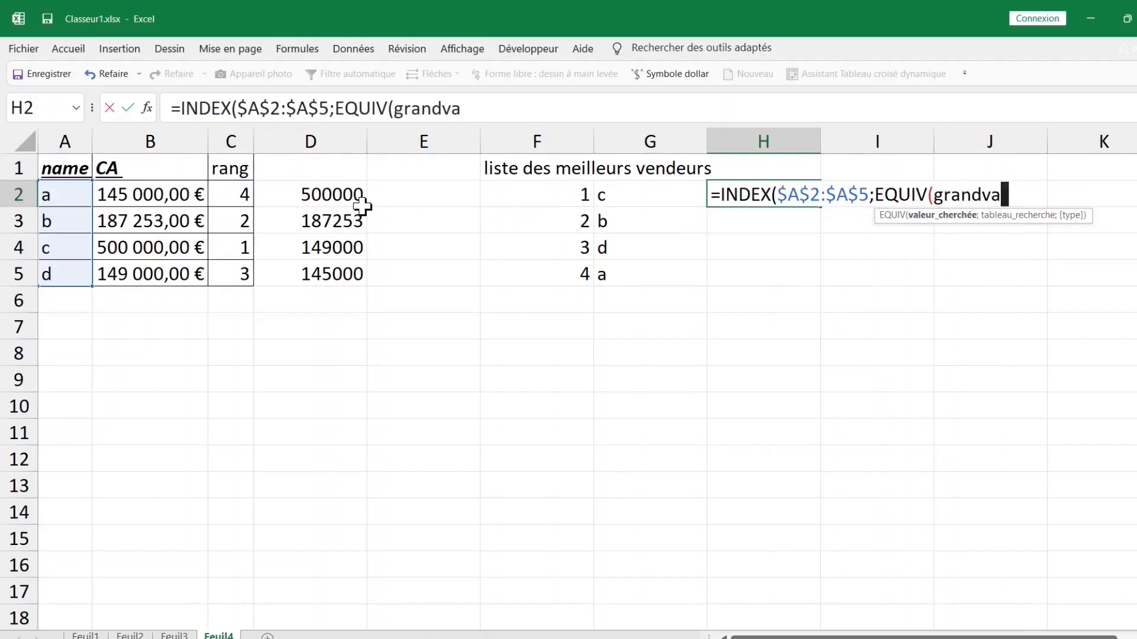
pyautogui.press('BackSpace')
pyautogui.press('BackSpace')
pyautogui.press('BackSpace')
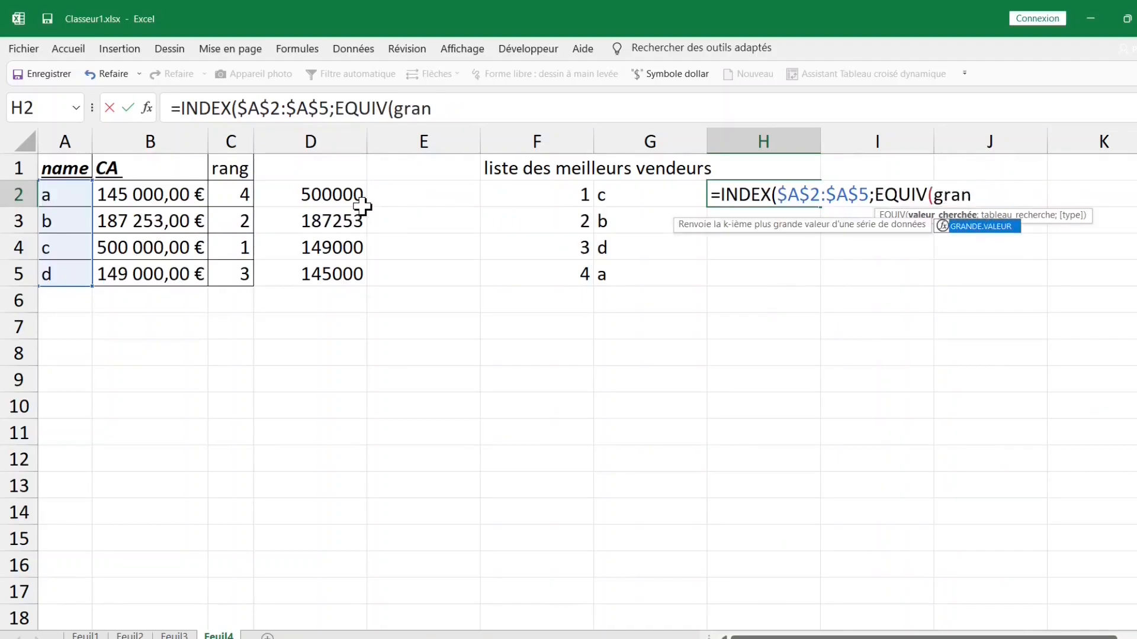
pyautogui.press('Tab')
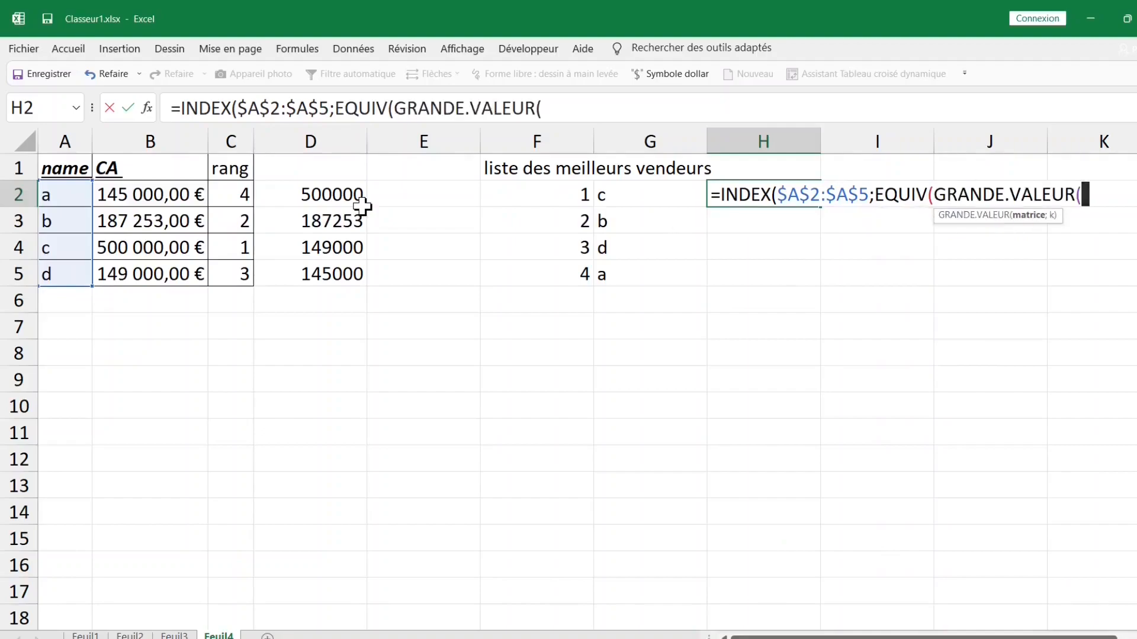
# Set the absolute range $B$2:$B$5 as the array of GRANDE.VALEUR in the H2 formula.
pyautogui.click(146, 194)
pyautogui.moveTo(146, 194); pyautogui.dragTo(150, 273)
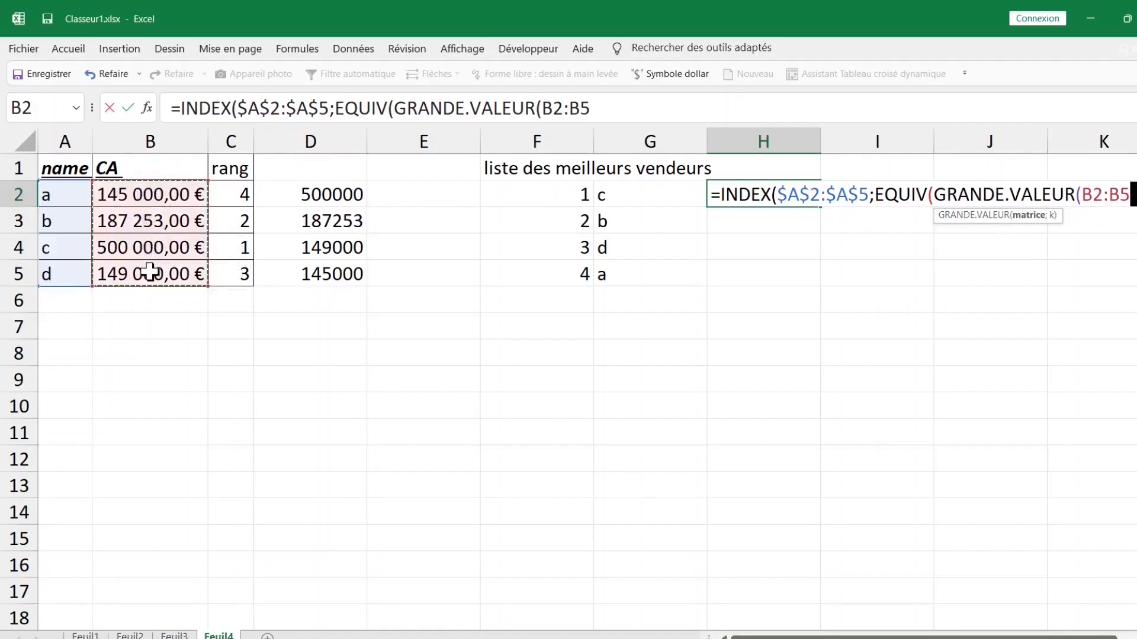
pyautogui.press('F4')
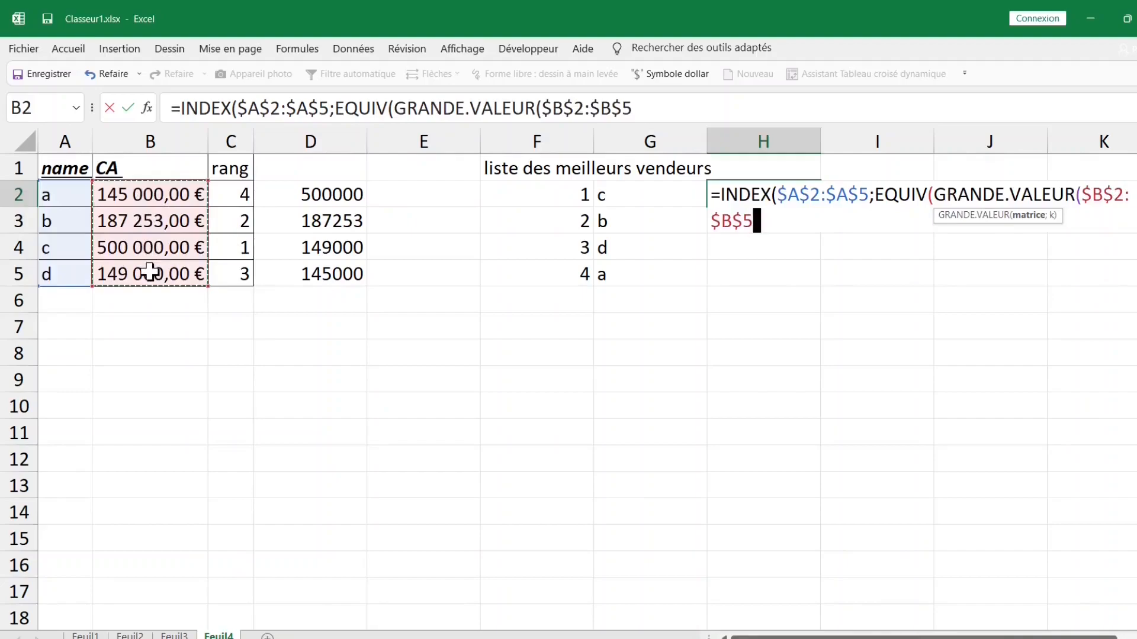
pyautogui.write(';')
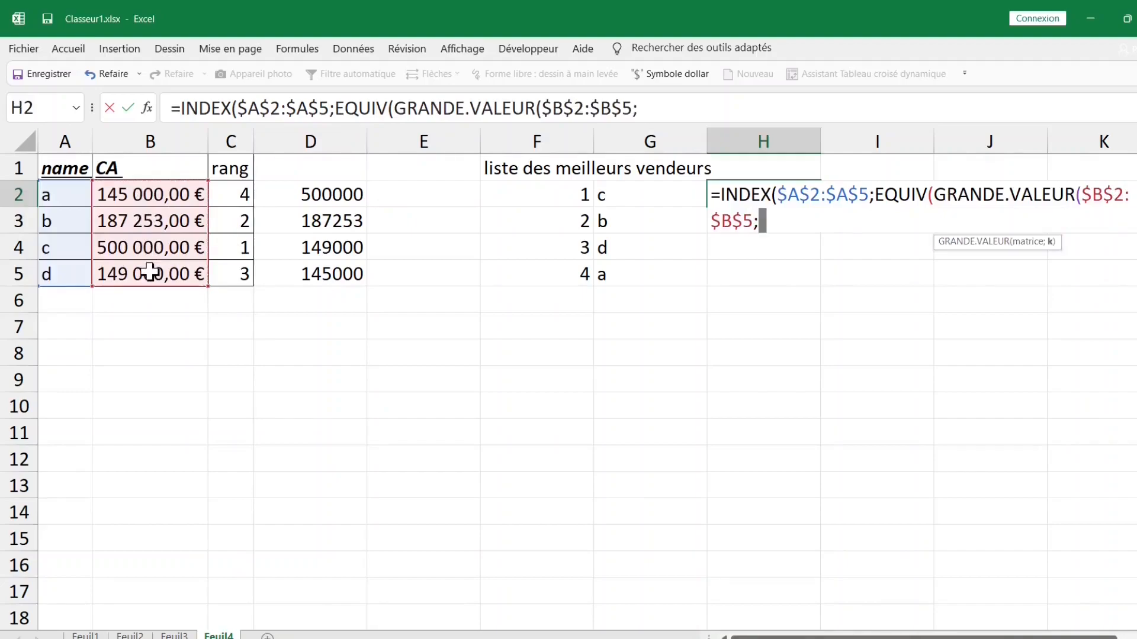
# Nest LIGNE(A1) as the k argument of GRANDE.VALEUR in H2 and close the EQUIV lookup value.
pyautogui.write(';ligne')
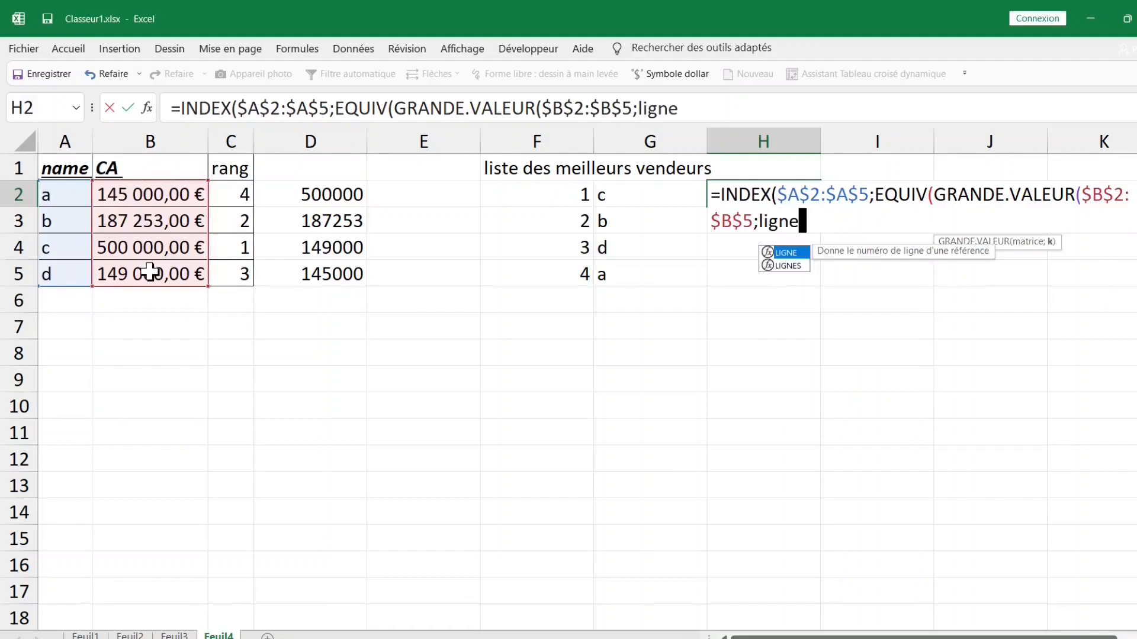
pyautogui.press('Tab')
pyautogui.write('a')
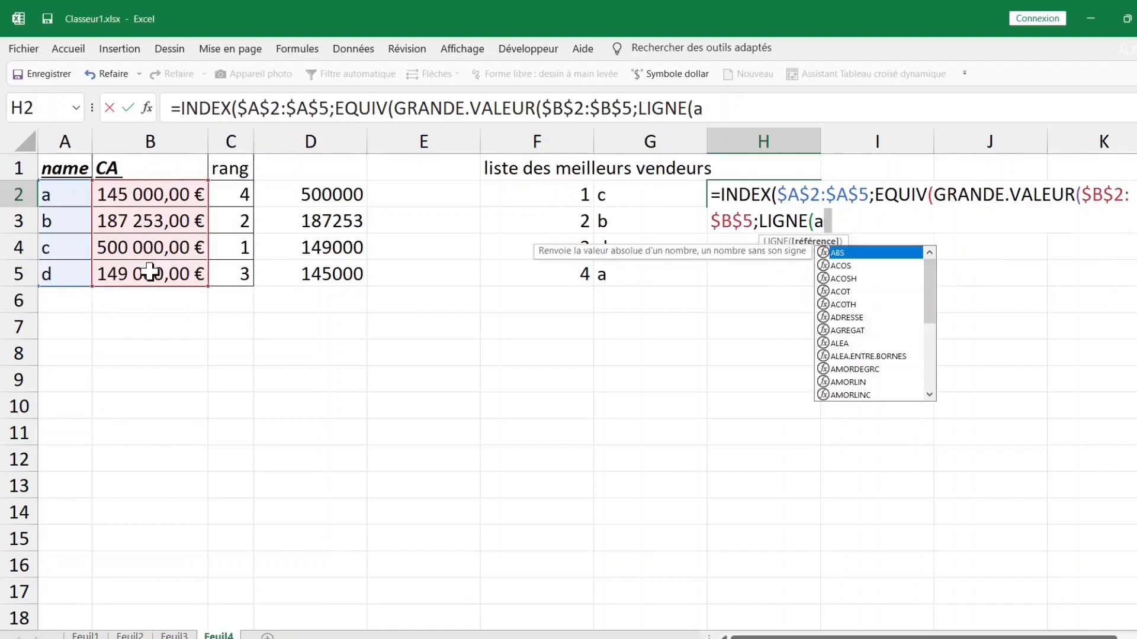
pyautogui.write('1)')
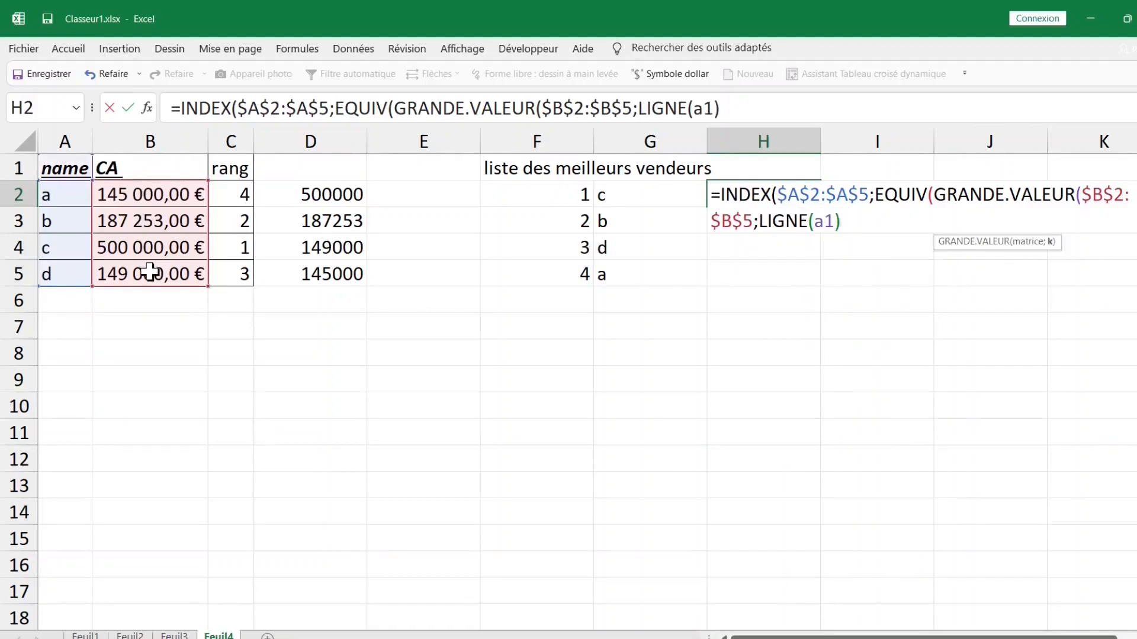
pyautogui.write(')')
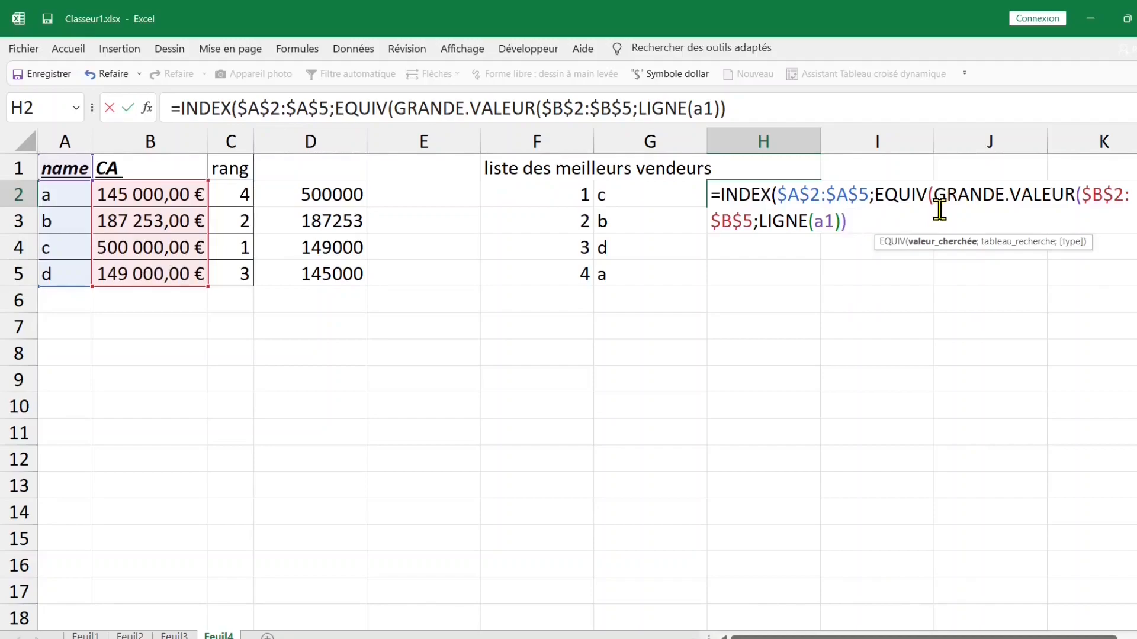
pyautogui.moveTo(936, 194); pyautogui.dragTo(881, 224)
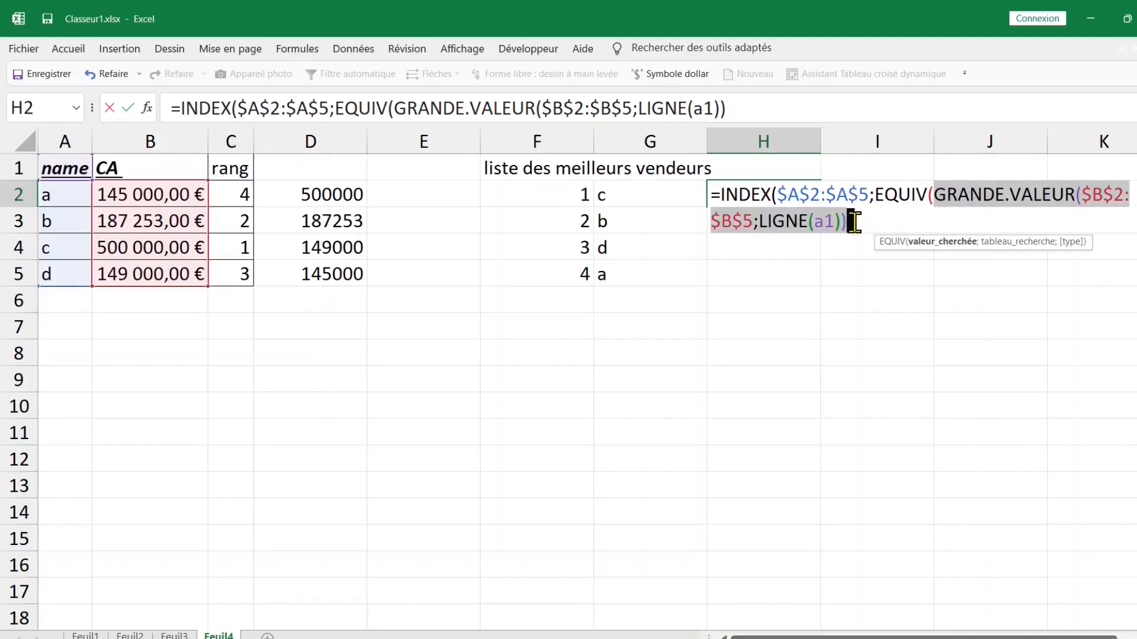
pyautogui.click(853, 222)
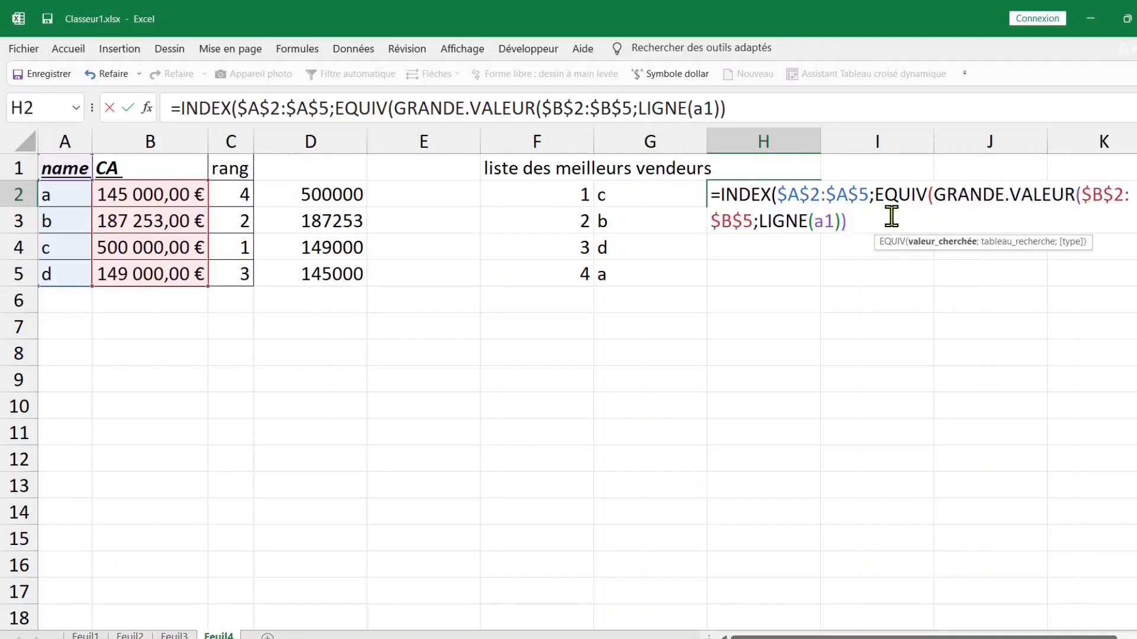
pyautogui.press('BackSpace')
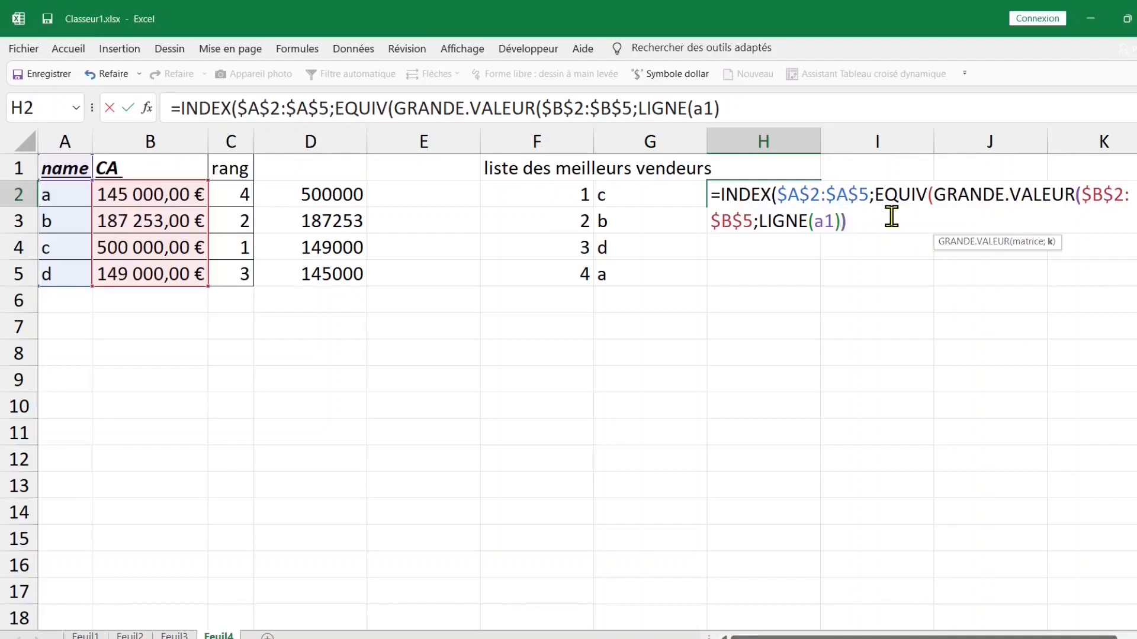
pyautogui.write(')')
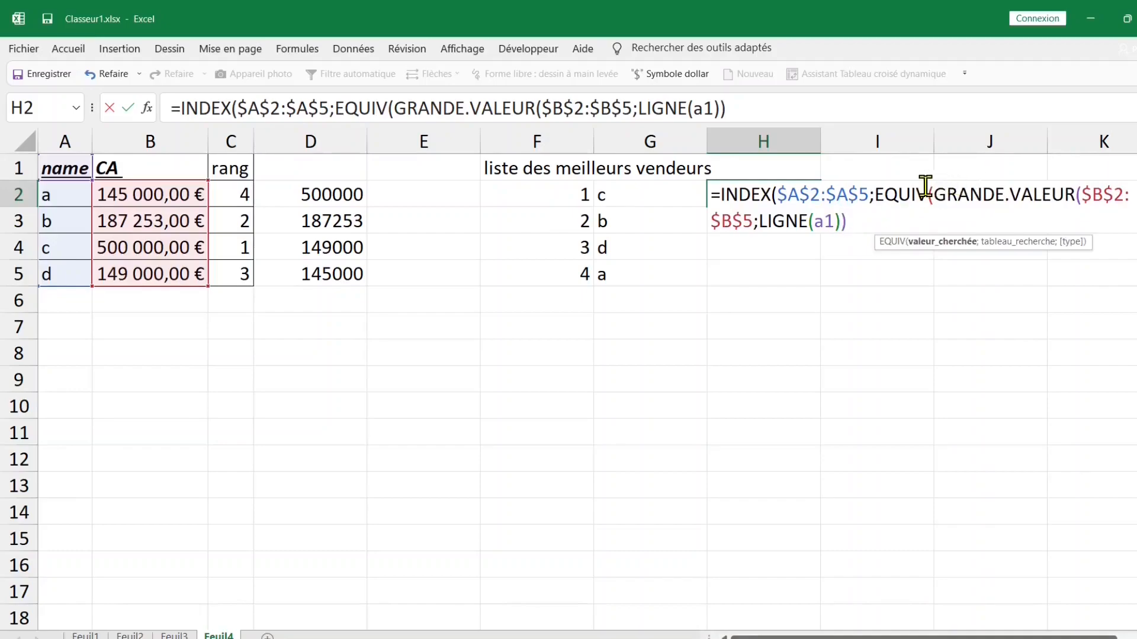
# Complete EQUIV in H2 with lookup range $B$2:$B$5 and match type 0, and fill the formula down to H5.
pyautogui.write(';')
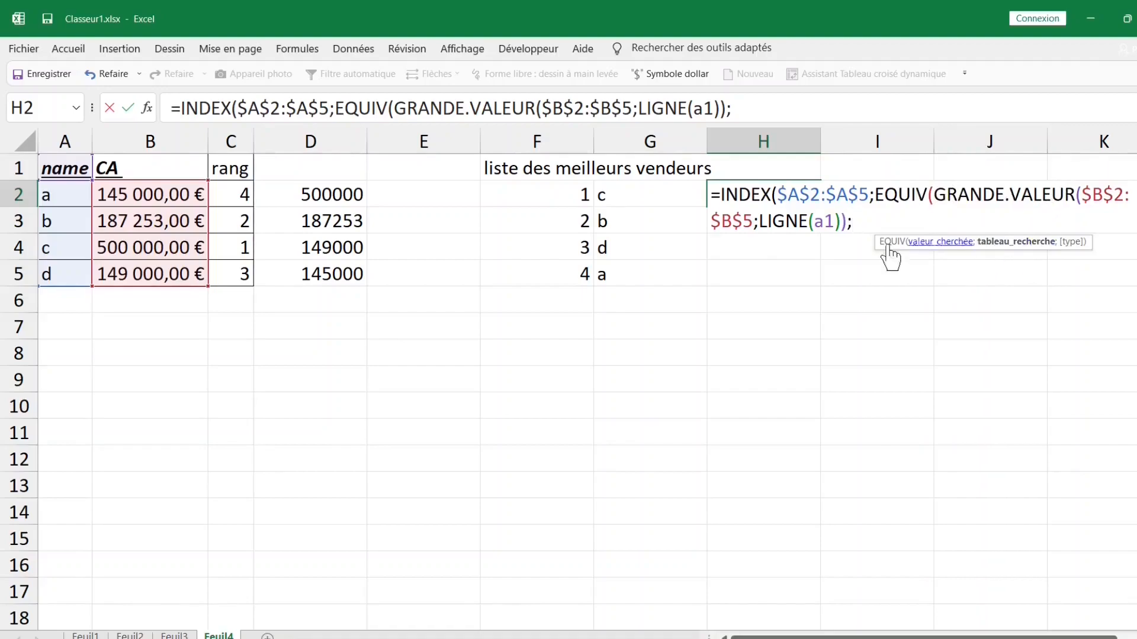
pyautogui.moveTo(168, 190); pyautogui.dragTo(172, 271)
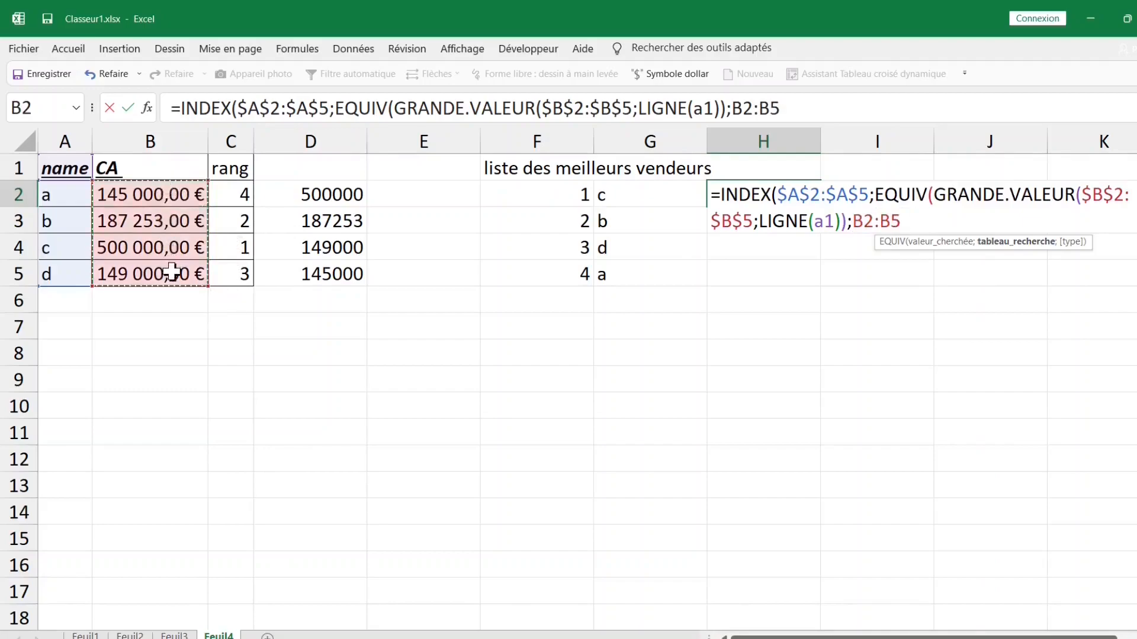
pyautogui.press('F4')
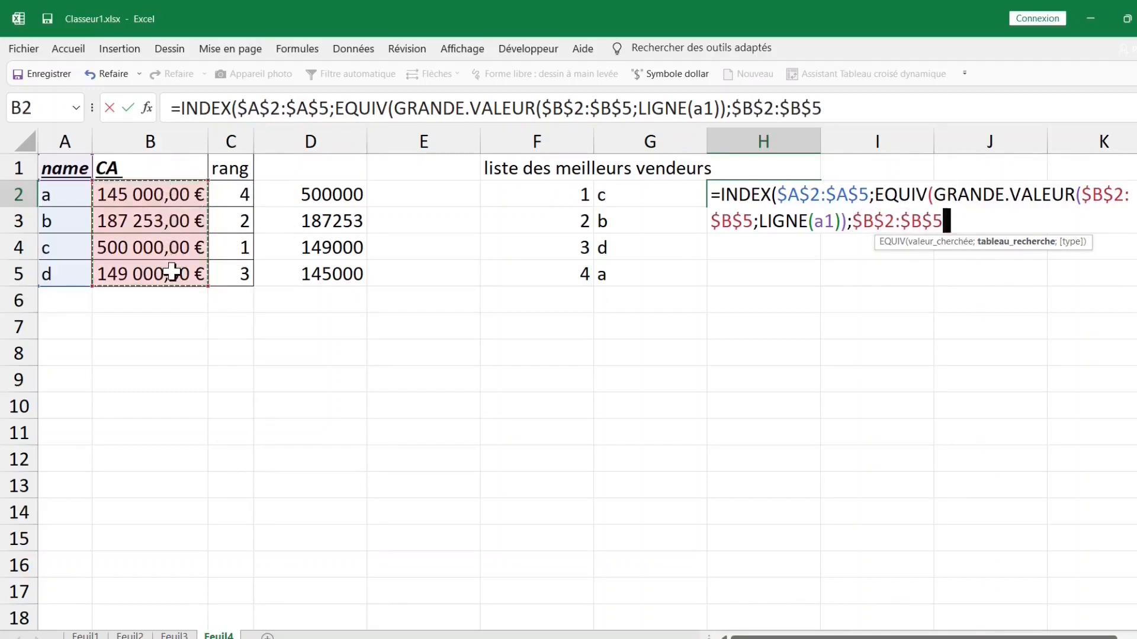
pyautogui.write(';0')
pyautogui.write('))')
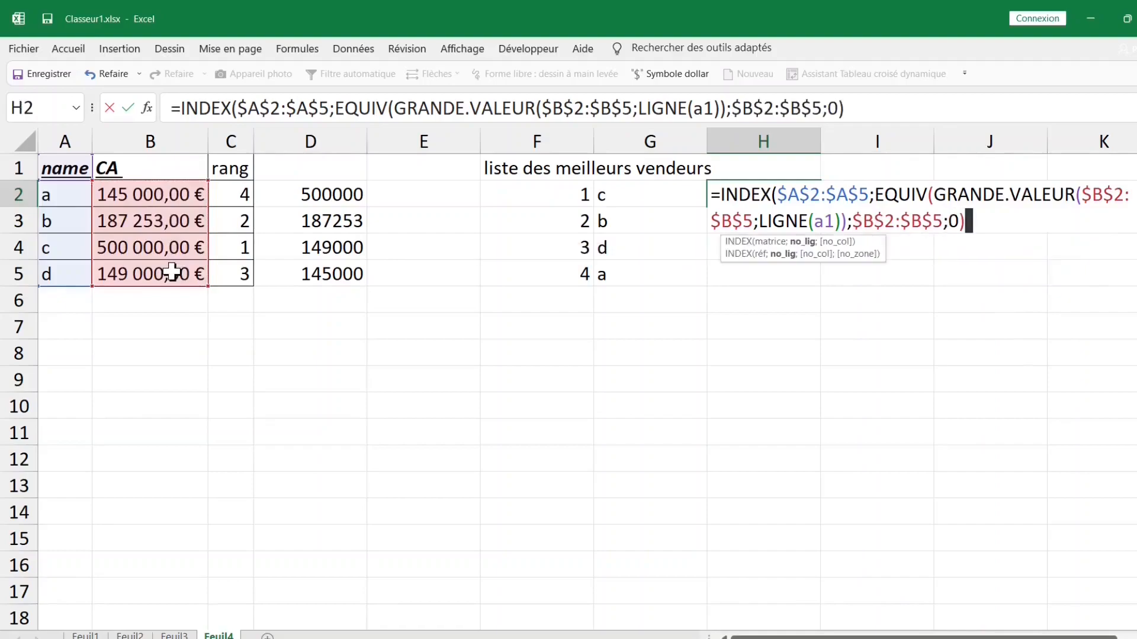
pyautogui.press('Return')
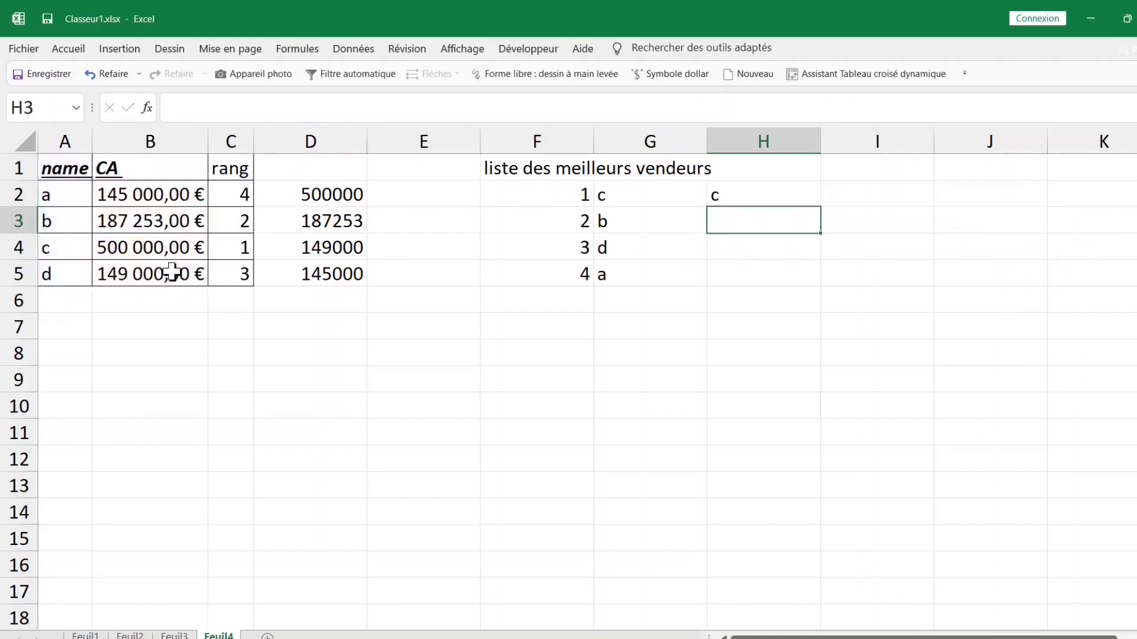
pyautogui.click(737, 201)
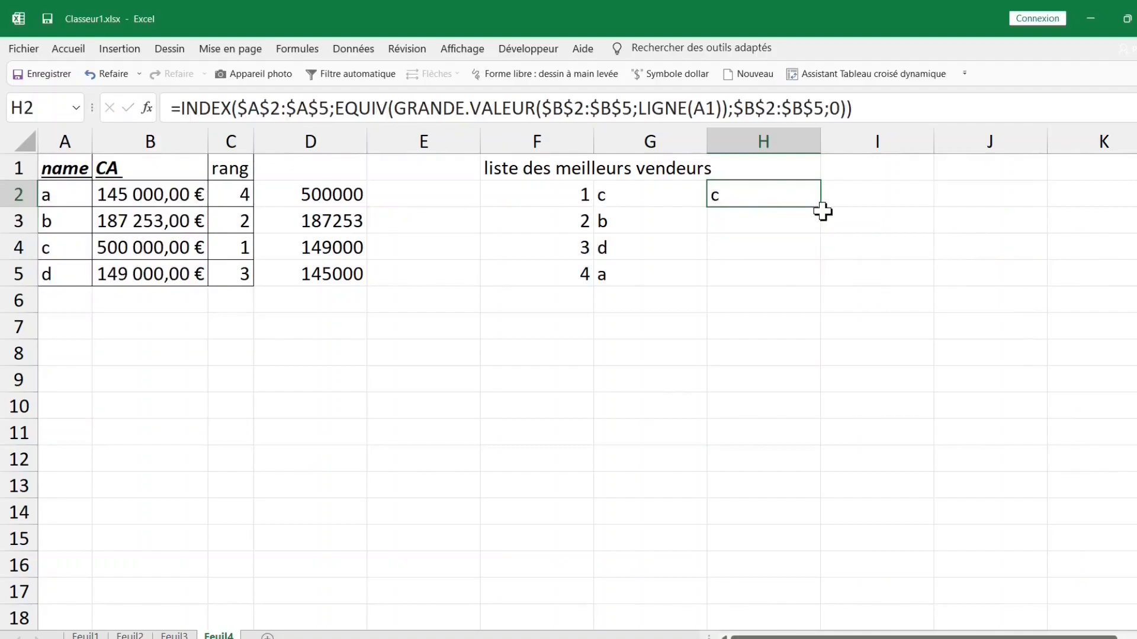
pyautogui.doubleClick(823, 208)
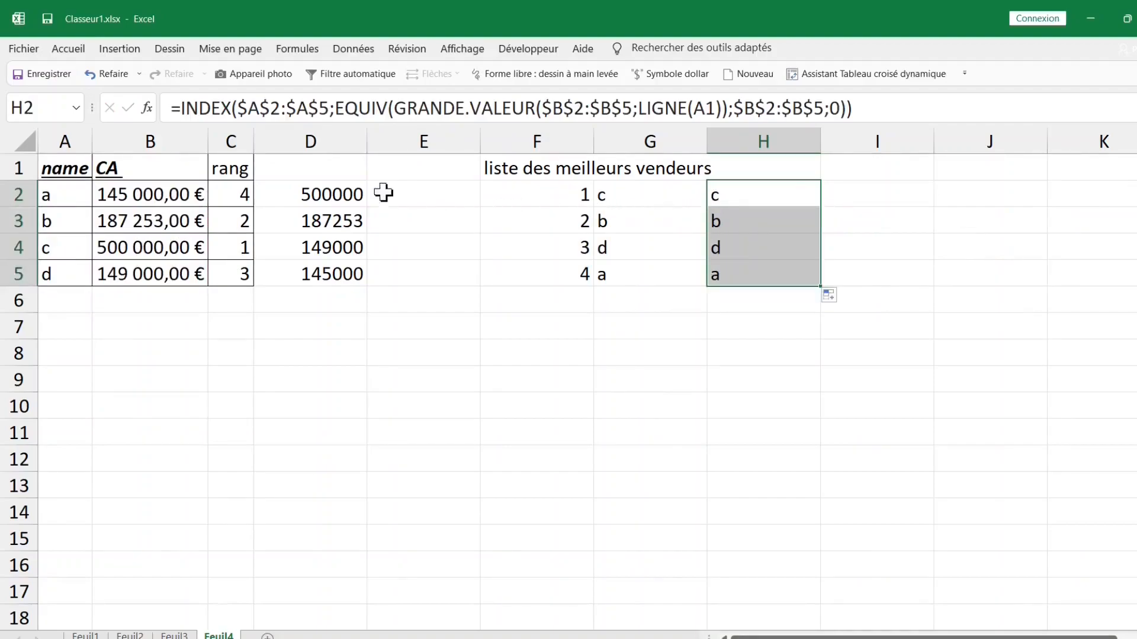
# Set seller a's CA in B2 to 800000 and compare the best sellers lists in columns G and H.
pyautogui.click(130, 189)
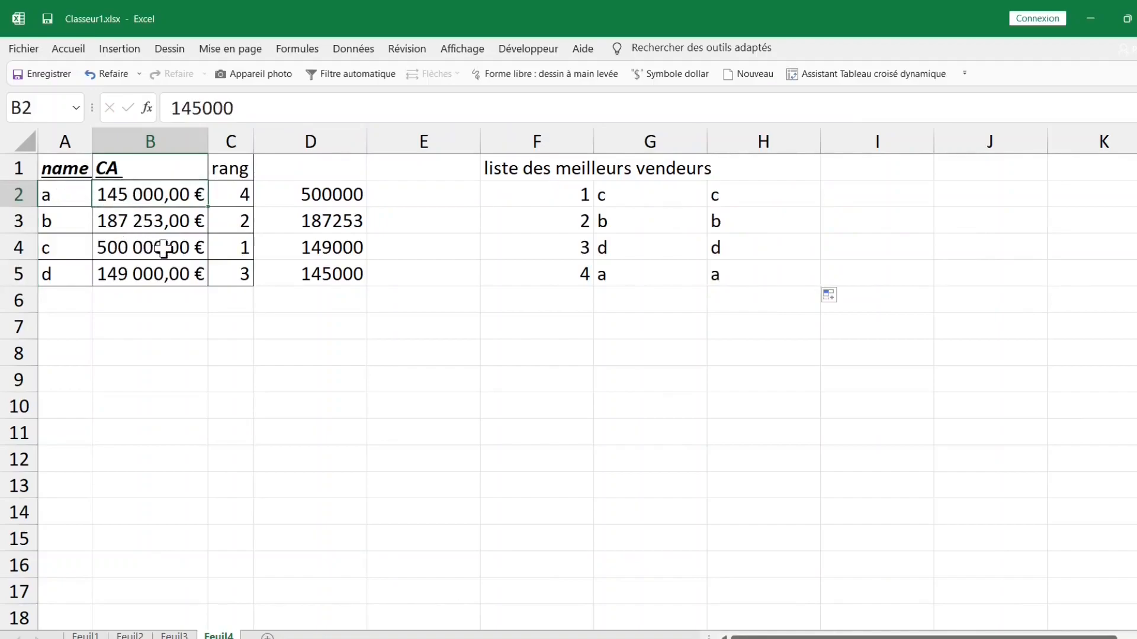
pyautogui.doubleClick(150, 194)
pyautogui.write('800000')
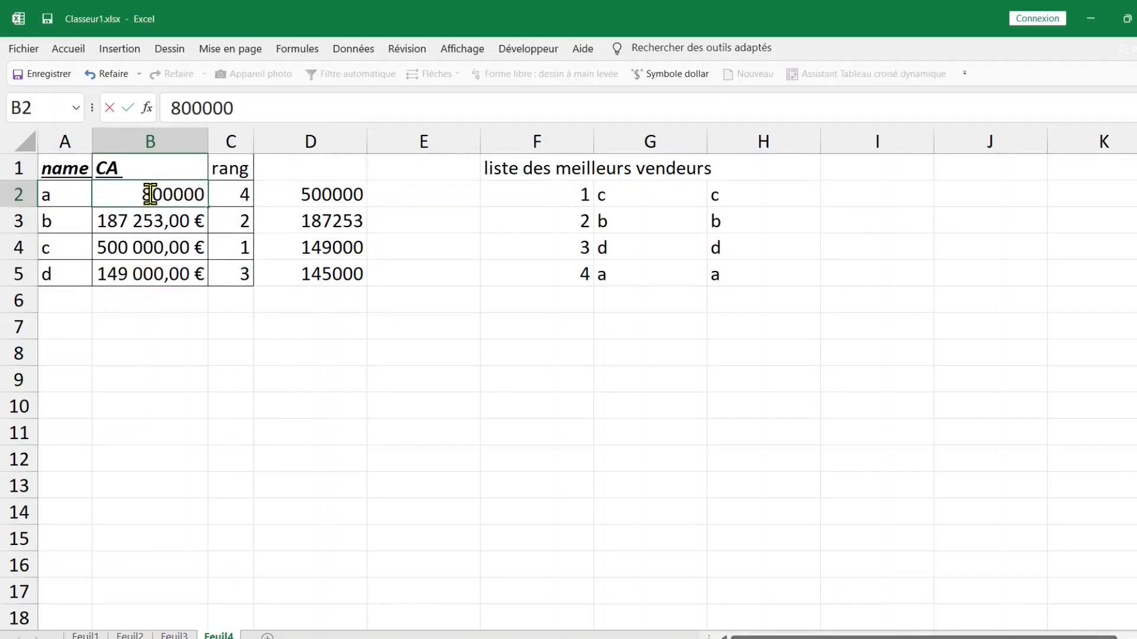
pyautogui.press('Return')
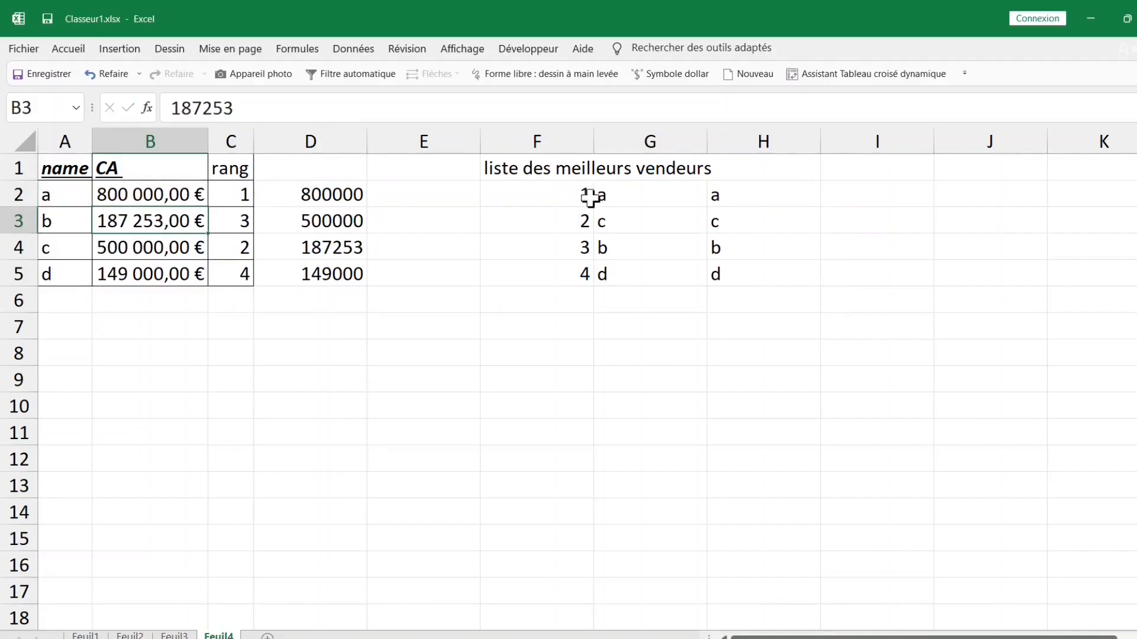
pyautogui.click(681, 198)
pyautogui.click(783, 196)
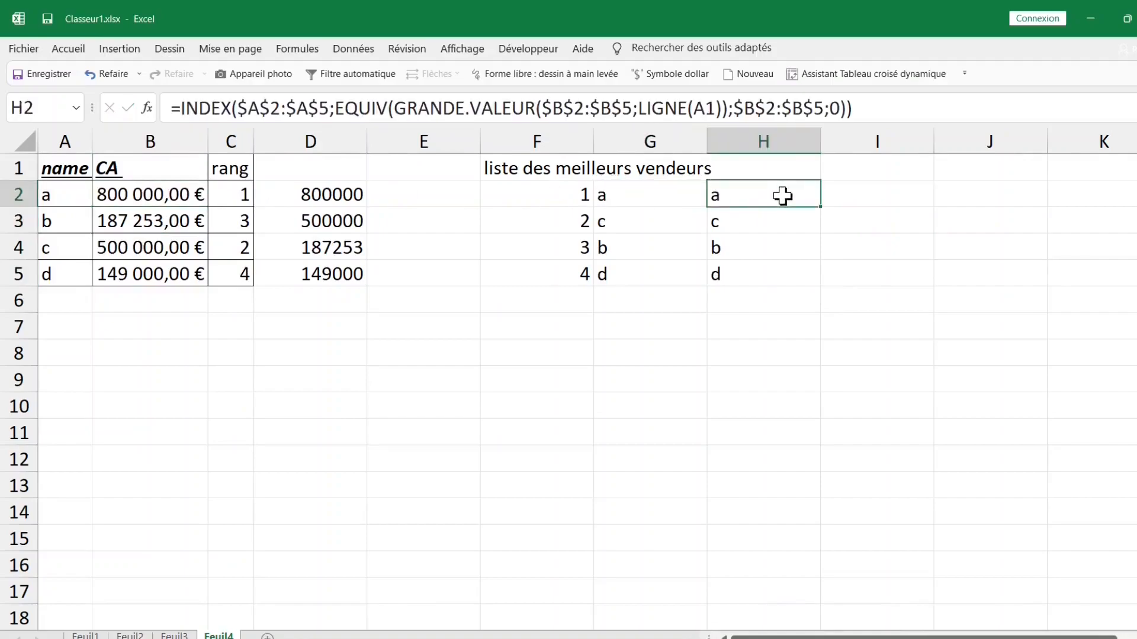
pyautogui.click(691, 194)
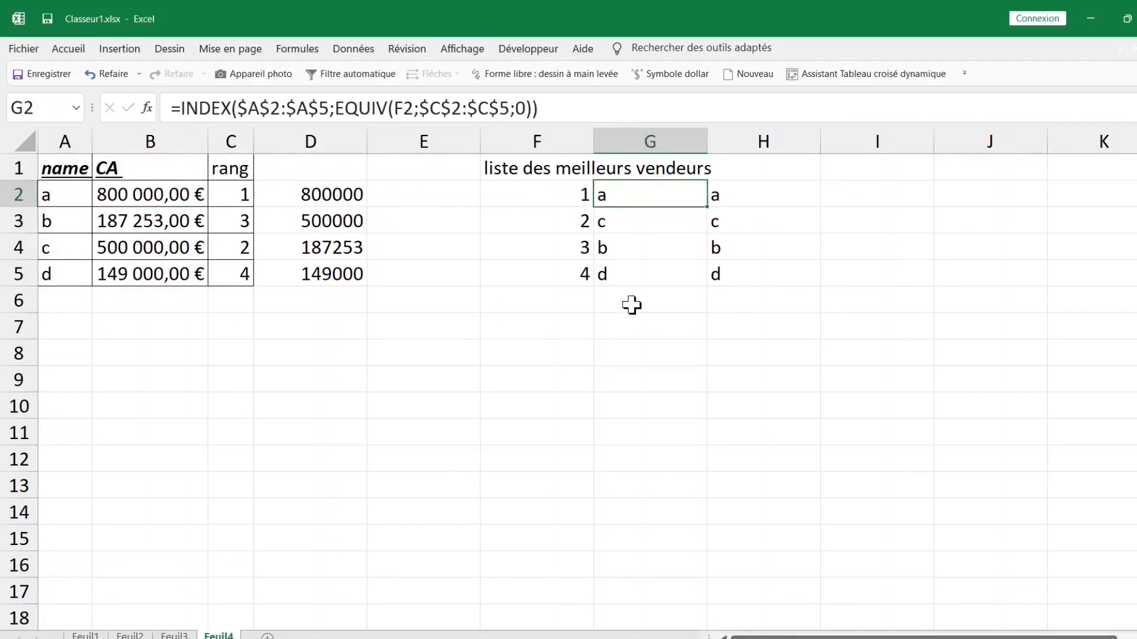
pyautogui.click(625, 275)
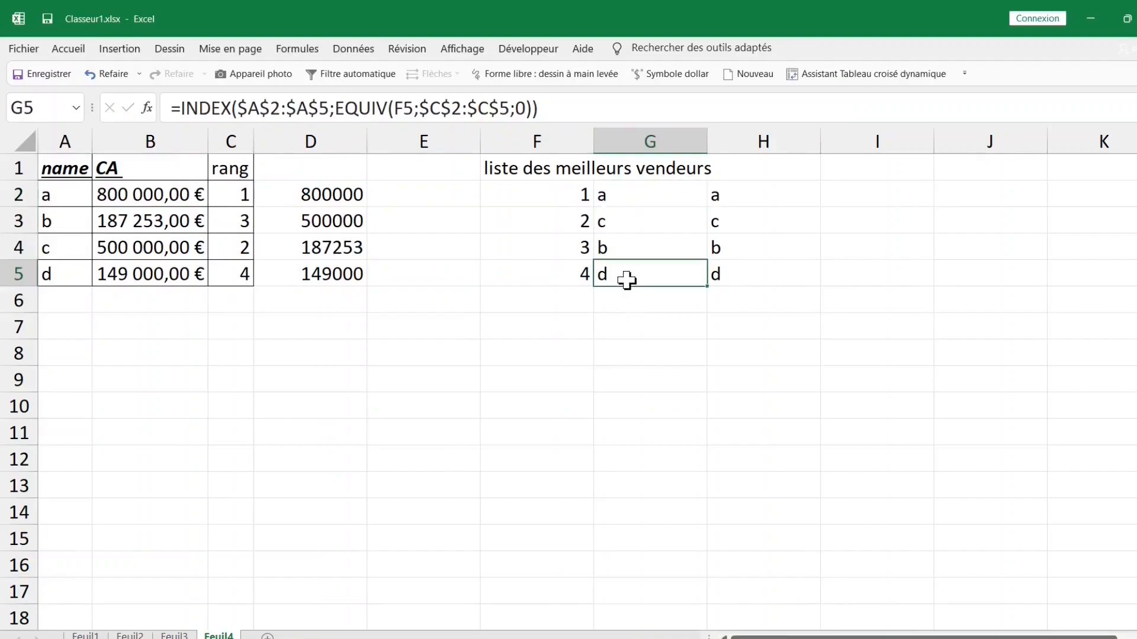
# Insert two blank rows above the table's header row and check the list formula in G4.
pyautogui.click(11, 169)
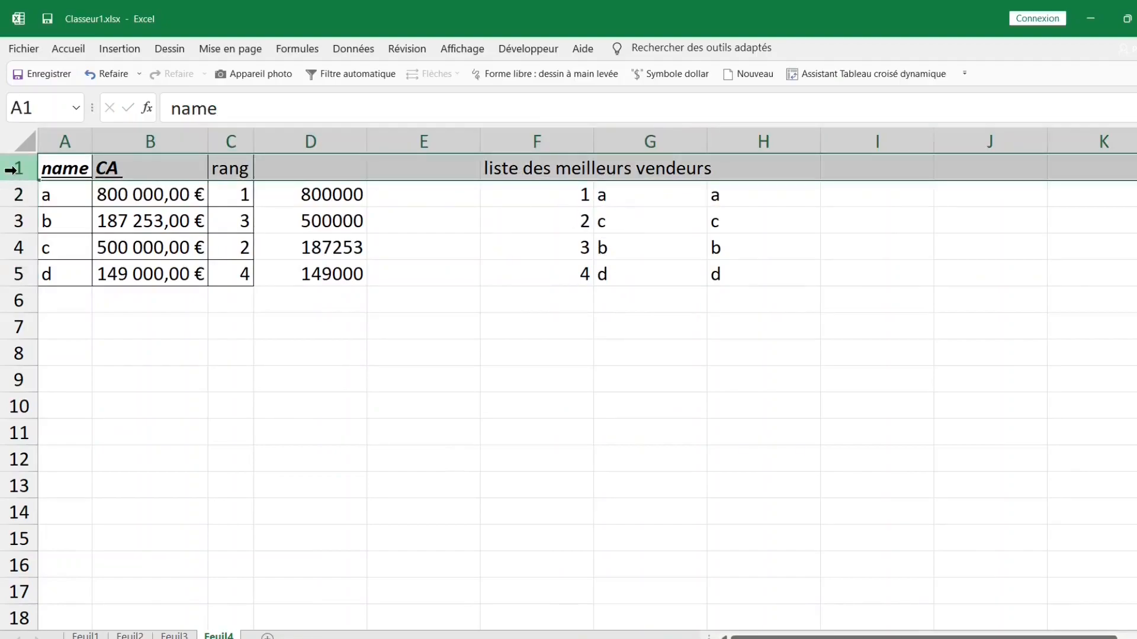
pyautogui.hotkey('ctrl', '+')
pyautogui.hotkey('ctrl', '+')
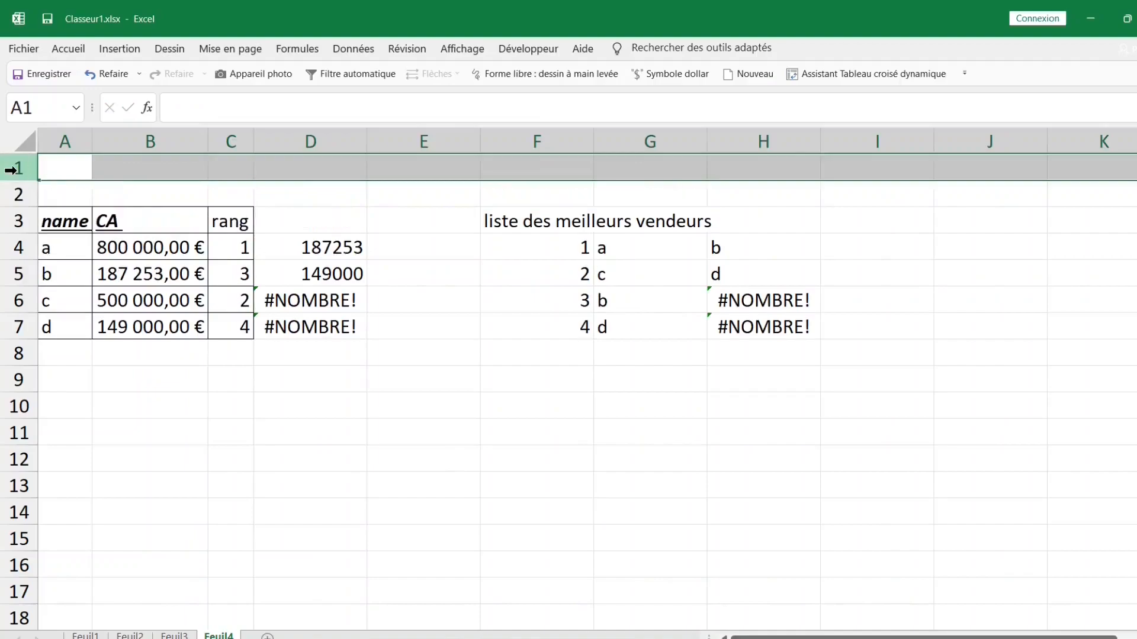
pyautogui.click(635, 252)
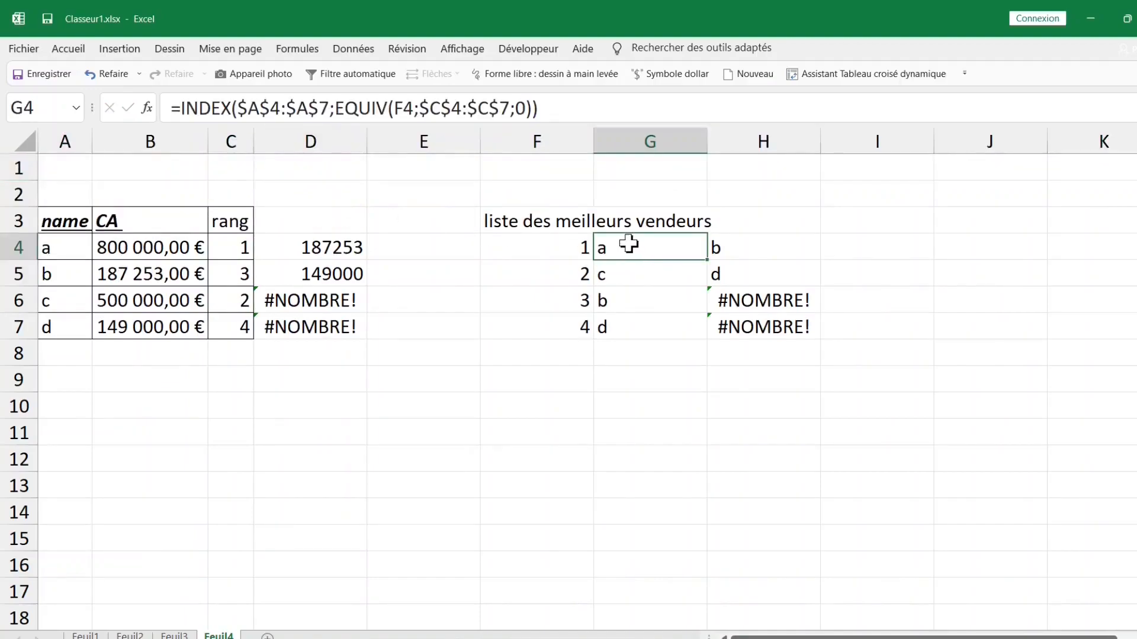
pyautogui.doubleClick(628, 243)
pyautogui.press('Escape')
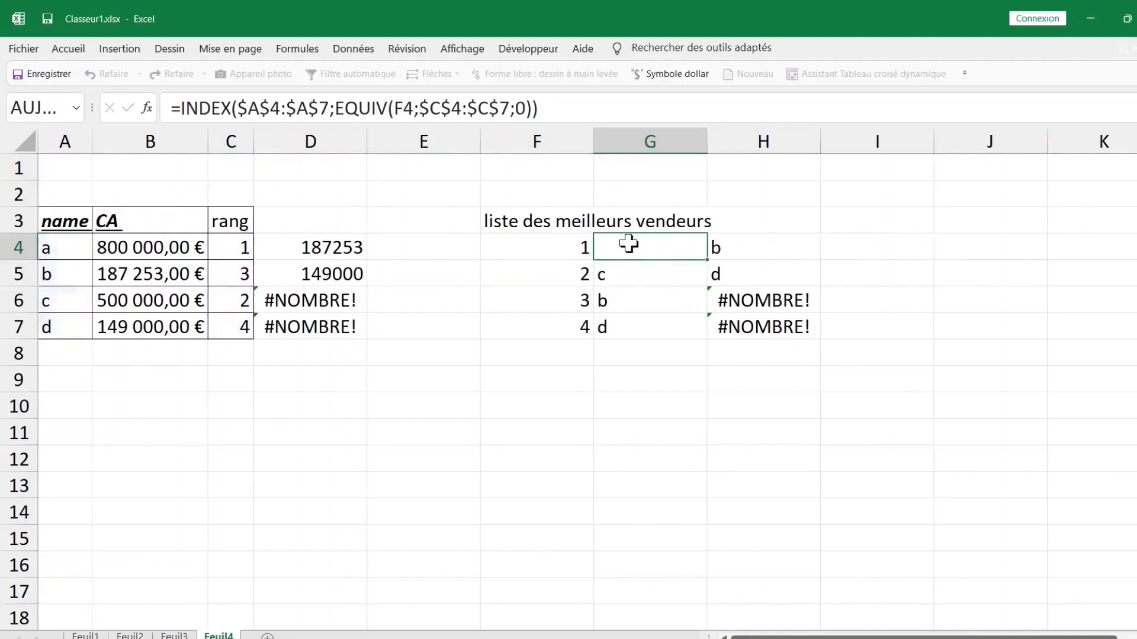
# Enter =FORMULETEXTE(G4) in E1 to display the rank-based list formula as text, and inspect the formula in H4.
pyautogui.click(395, 170)
pyautogui.write('=')
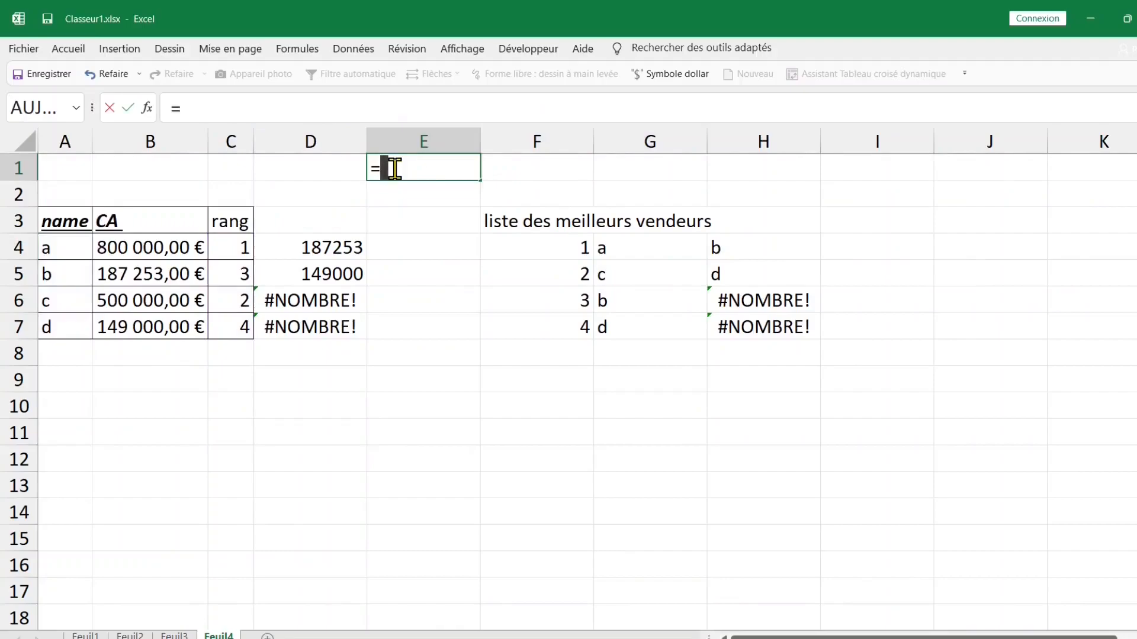
pyautogui.write('fora')
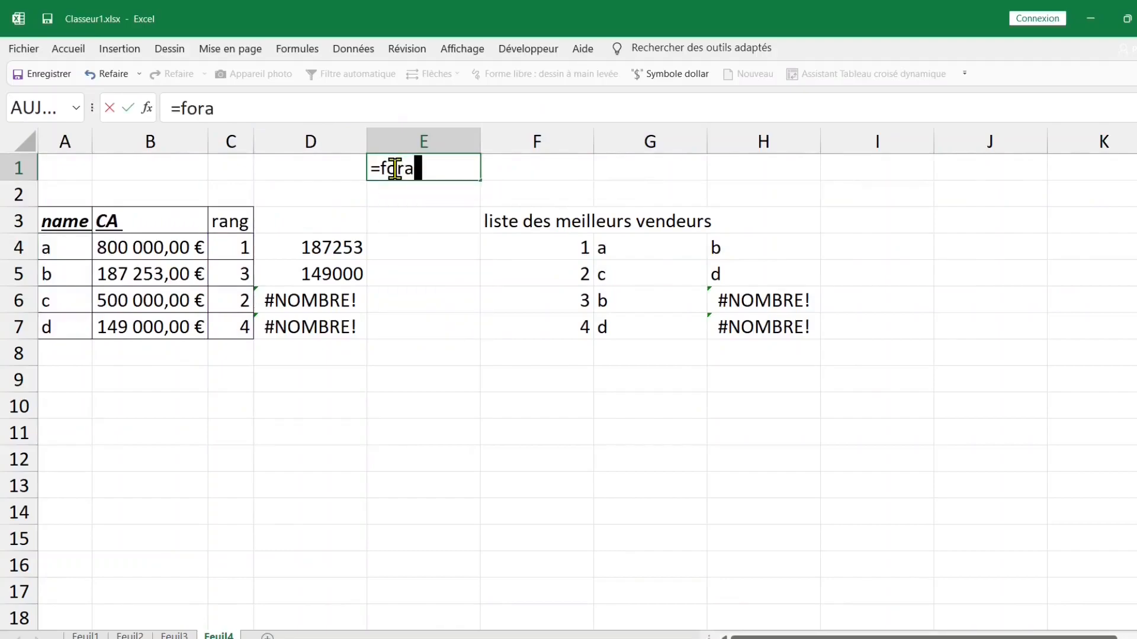
pyautogui.press('BackSpace')
pyautogui.press('Tab')
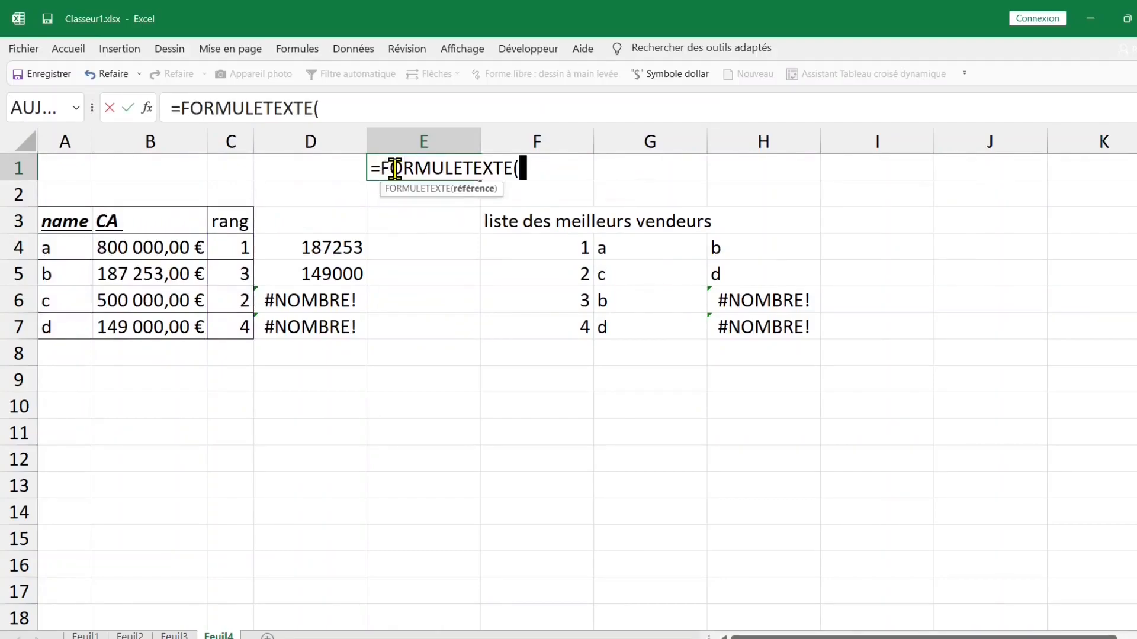
pyautogui.click(651, 248)
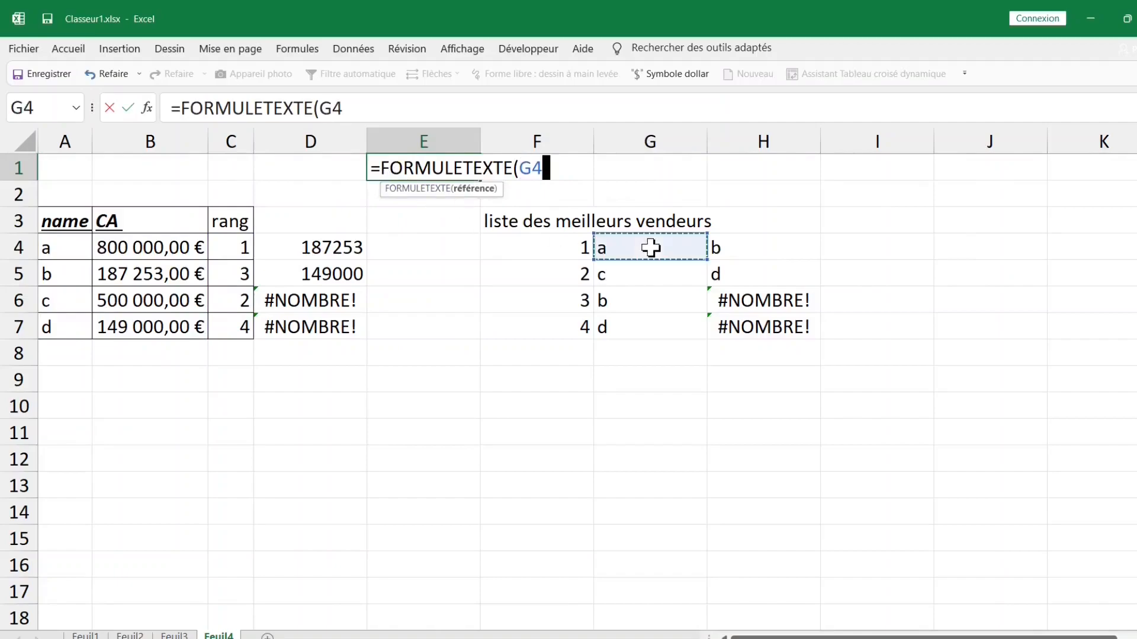
pyautogui.press('Return')
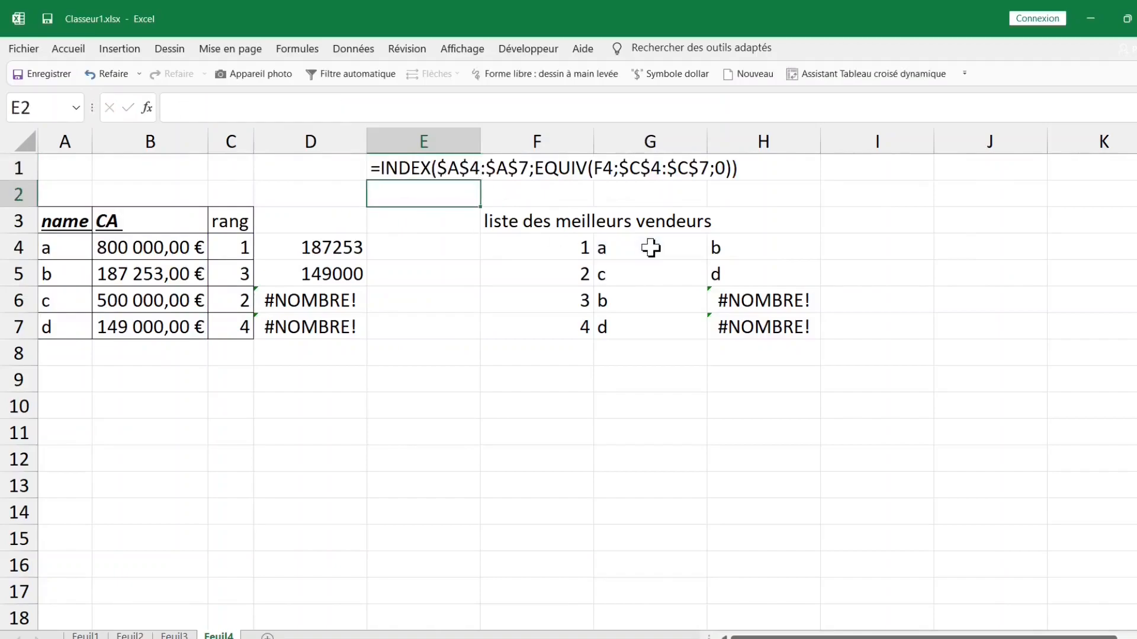
pyautogui.click(438, 163)
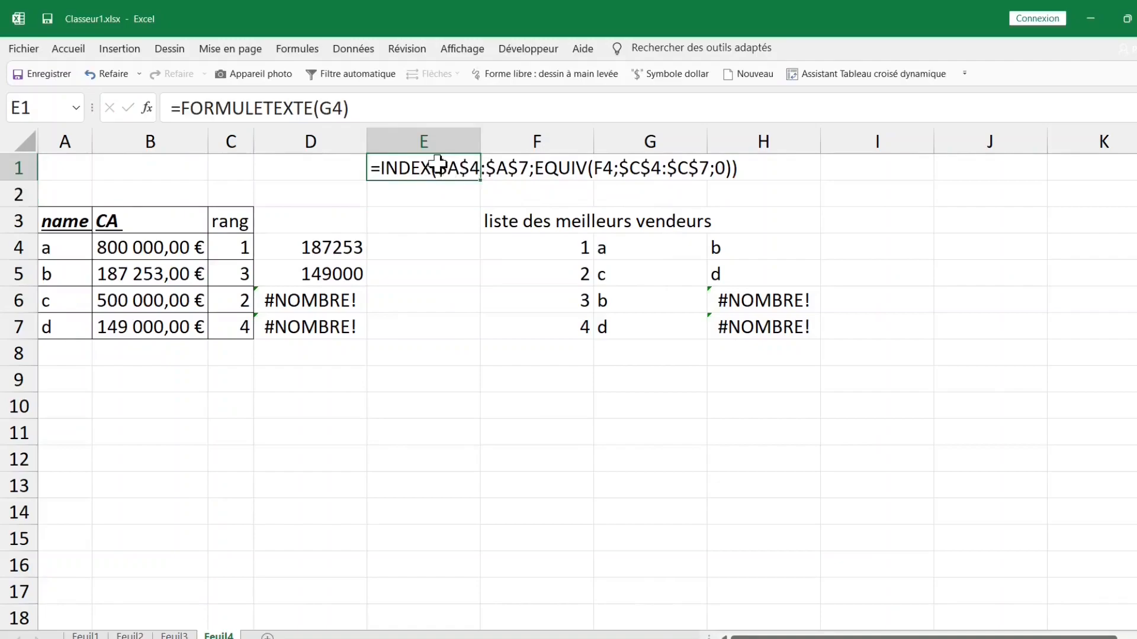
pyautogui.click(758, 246)
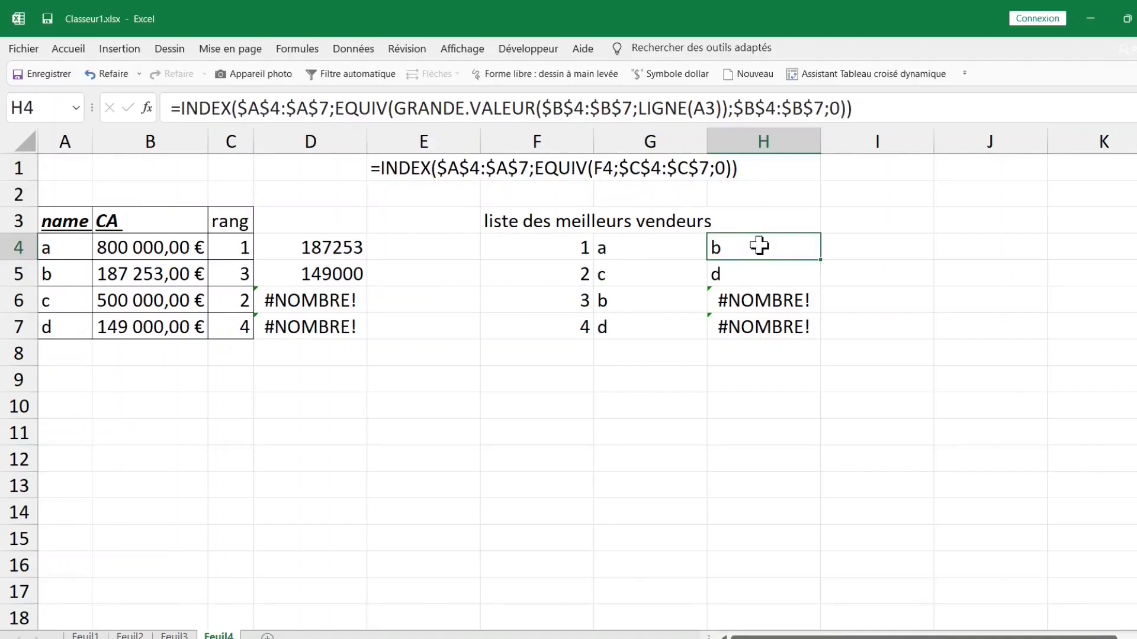
# Correct the LIGNE reference in H4's formula to A1 and fill the formula down to H7.
pyautogui.click(709, 108)
pyautogui.write('1')
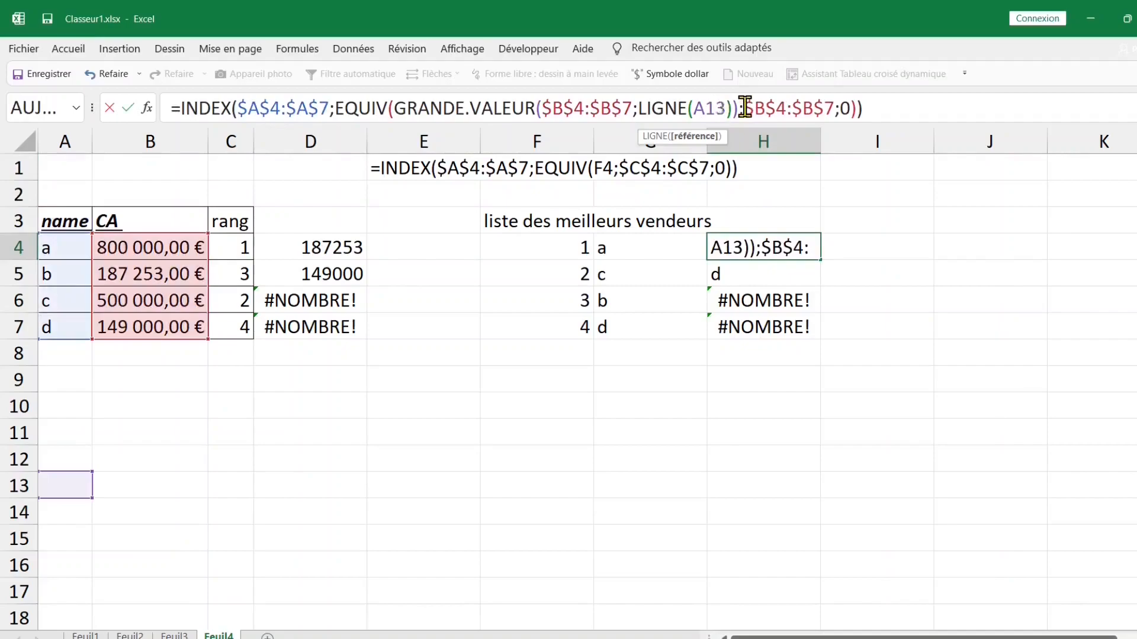
pyautogui.press('Delete')
pyautogui.press('Return')
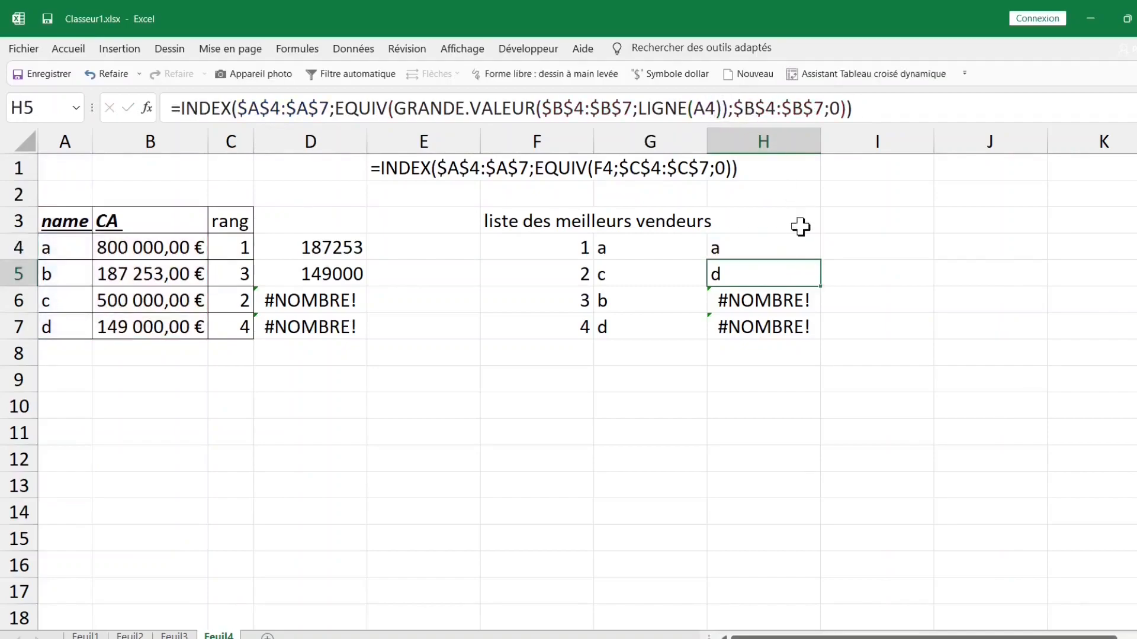
pyautogui.click(794, 248)
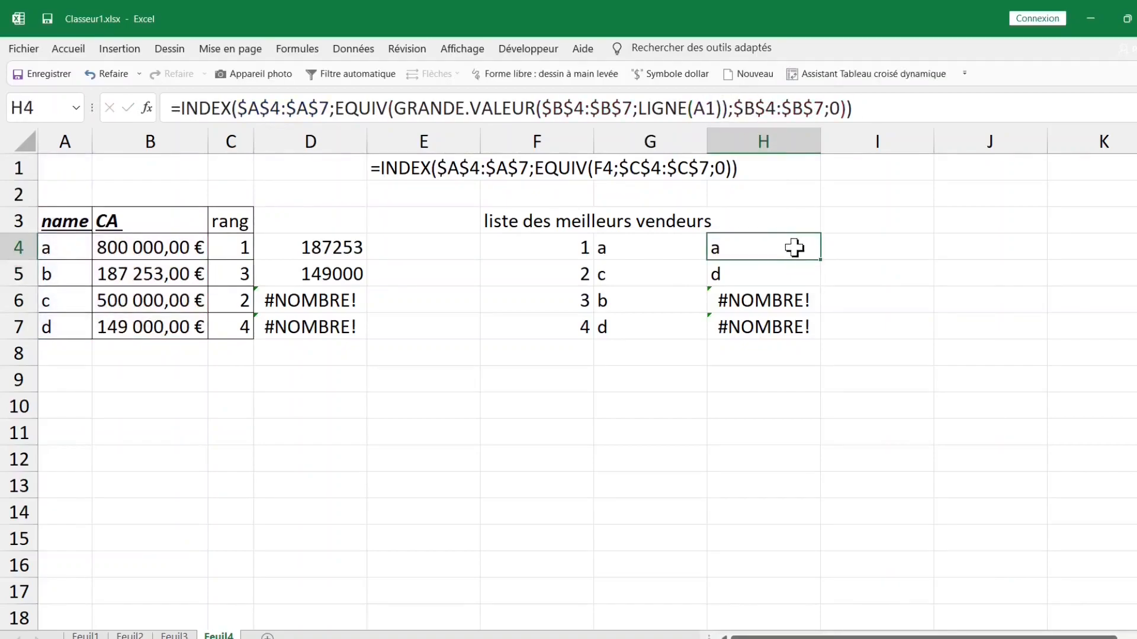
pyautogui.doubleClick(820, 261)
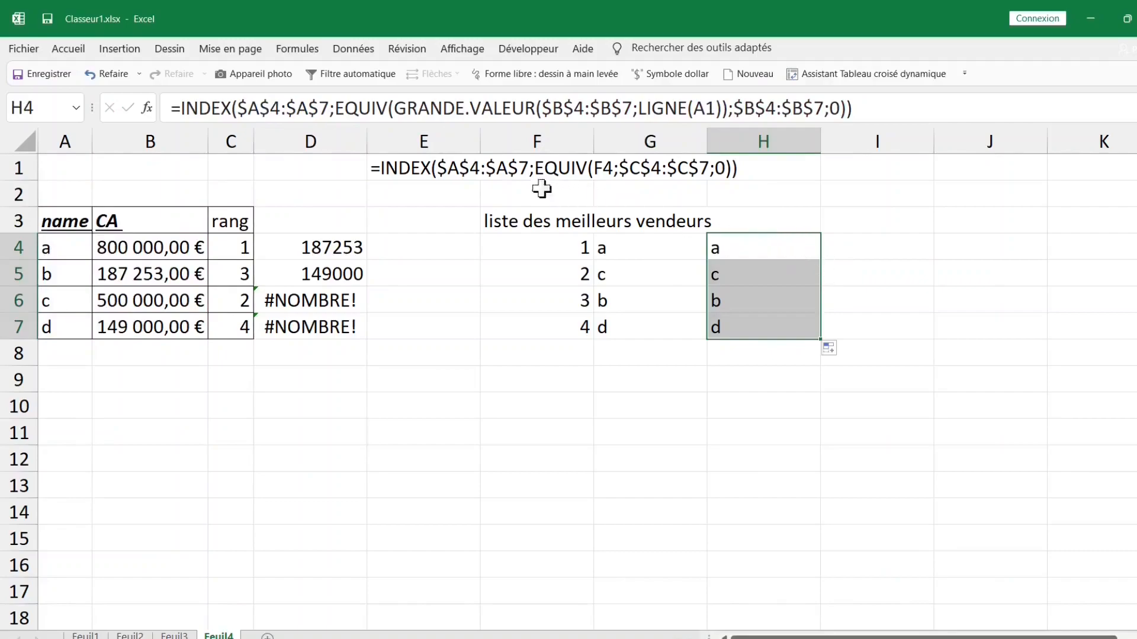
# Fill G4 and its displayed formula text across E1:H1 with yellow.
pyautogui.click(645, 247)
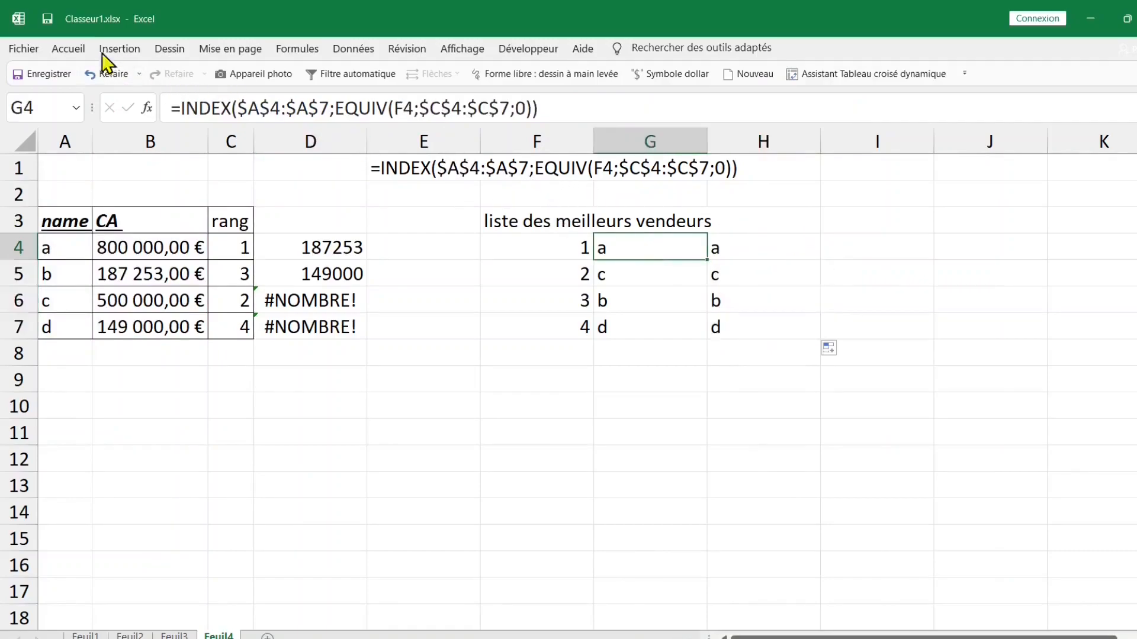
pyautogui.click(69, 49)
pyautogui.click(204, 104)
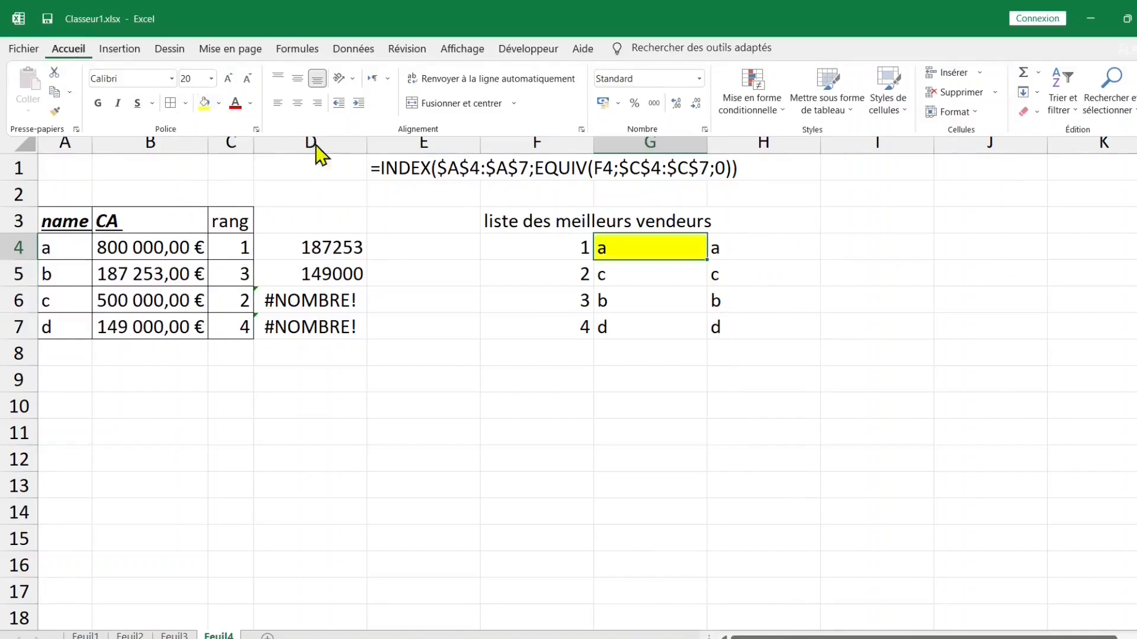
pyautogui.click(420, 168)
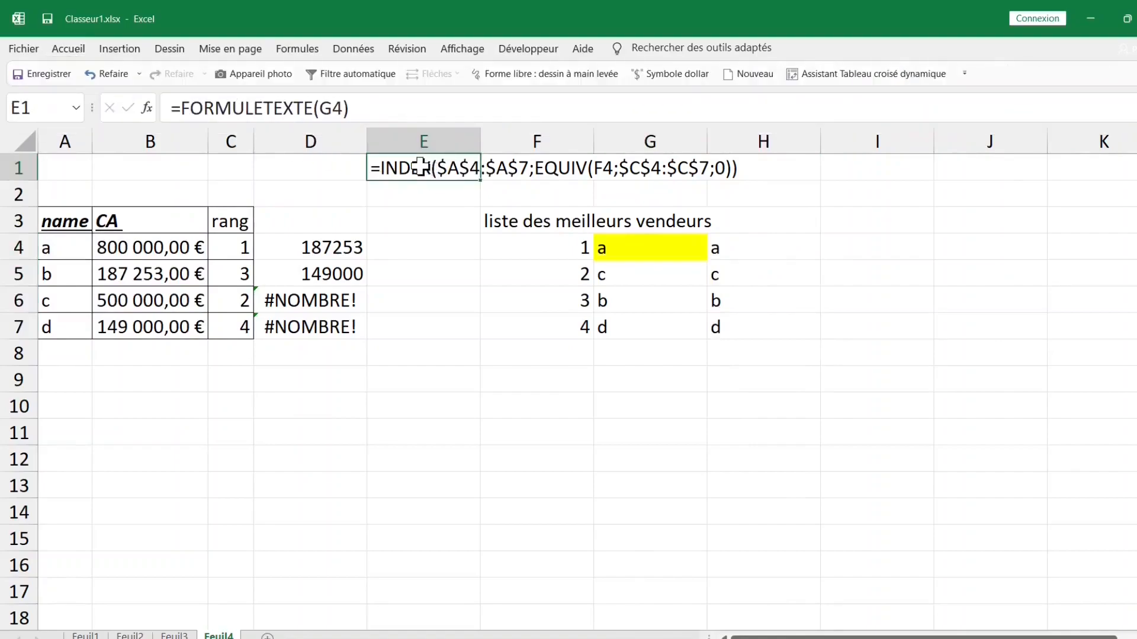
pyautogui.press('F4')
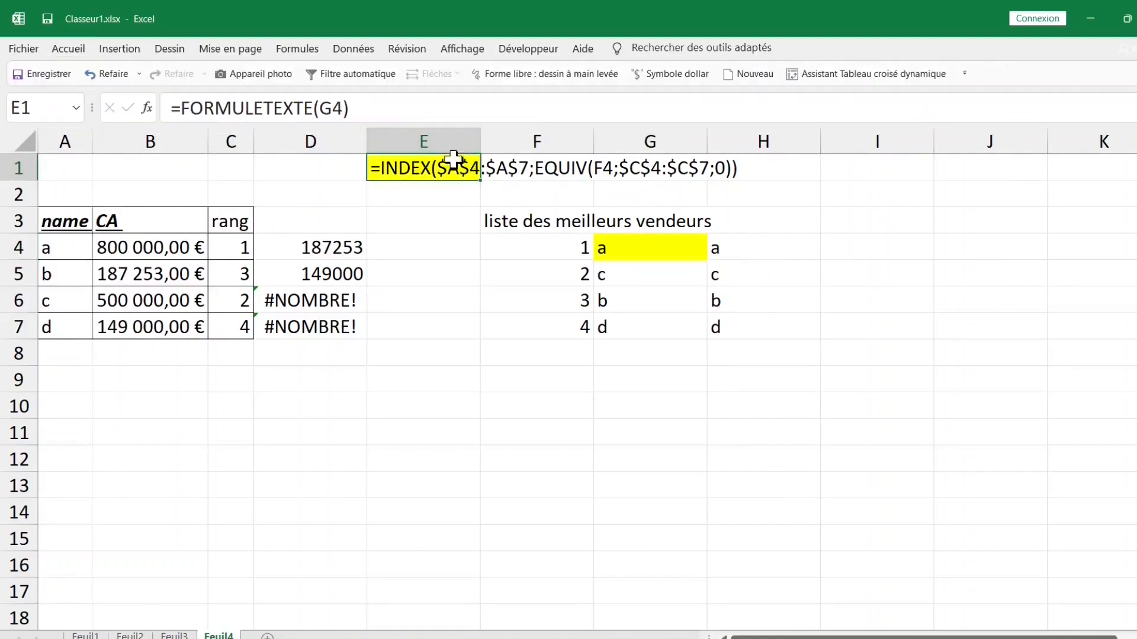
pyautogui.moveTo(445, 165); pyautogui.dragTo(737, 169)
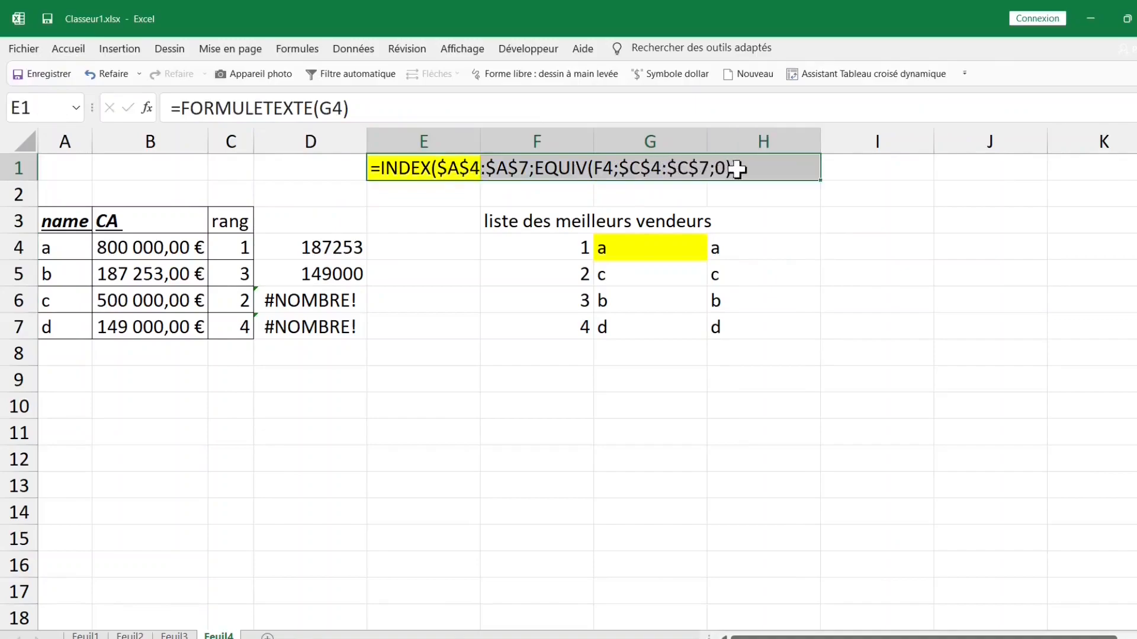
pyautogui.press('F4')
pyautogui.click(633, 251)
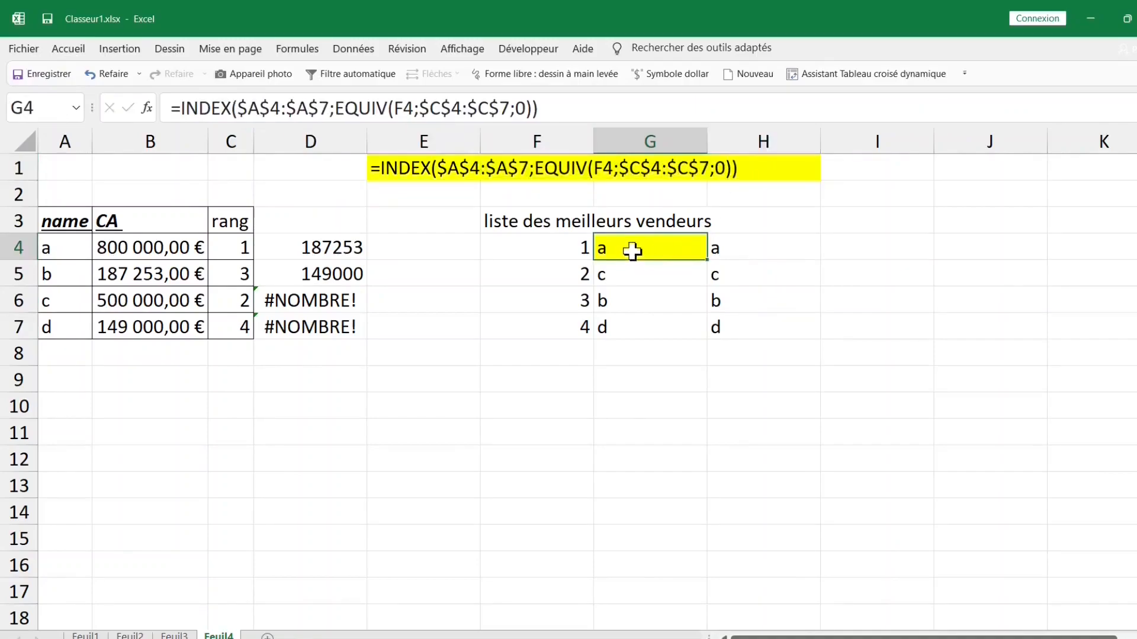
pyautogui.click(787, 249)
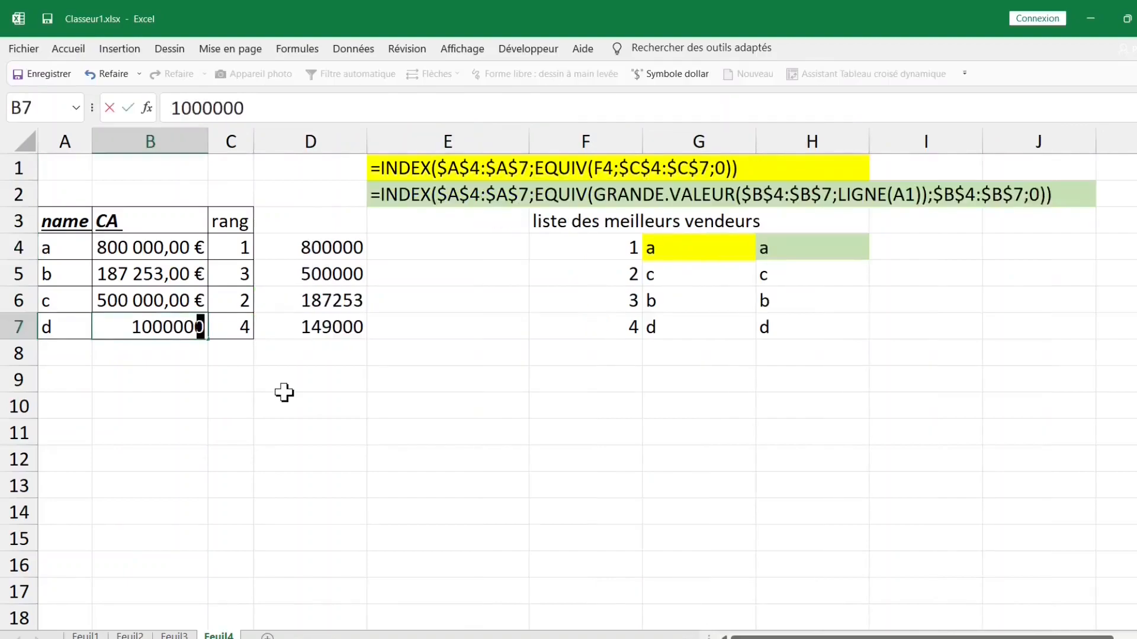
# Set seller d's CA in B7 to 1000000 and check the first entries in D4, H4 and G4.
pyautogui.press('Return')
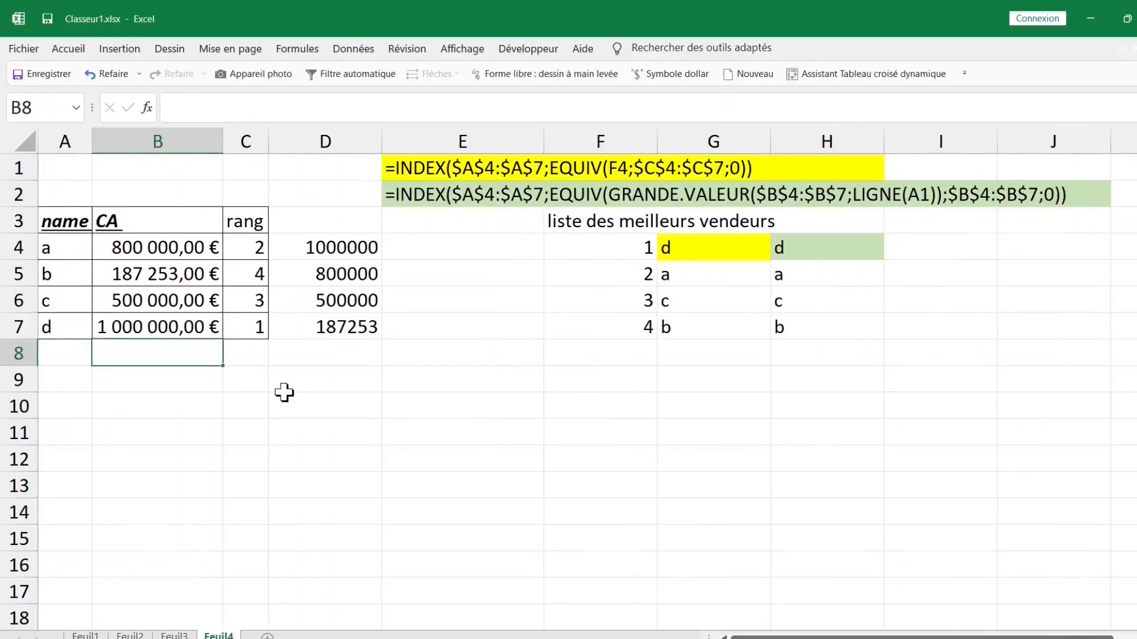
pyautogui.click(372, 249)
pyautogui.click(845, 245)
pyautogui.click(734, 246)
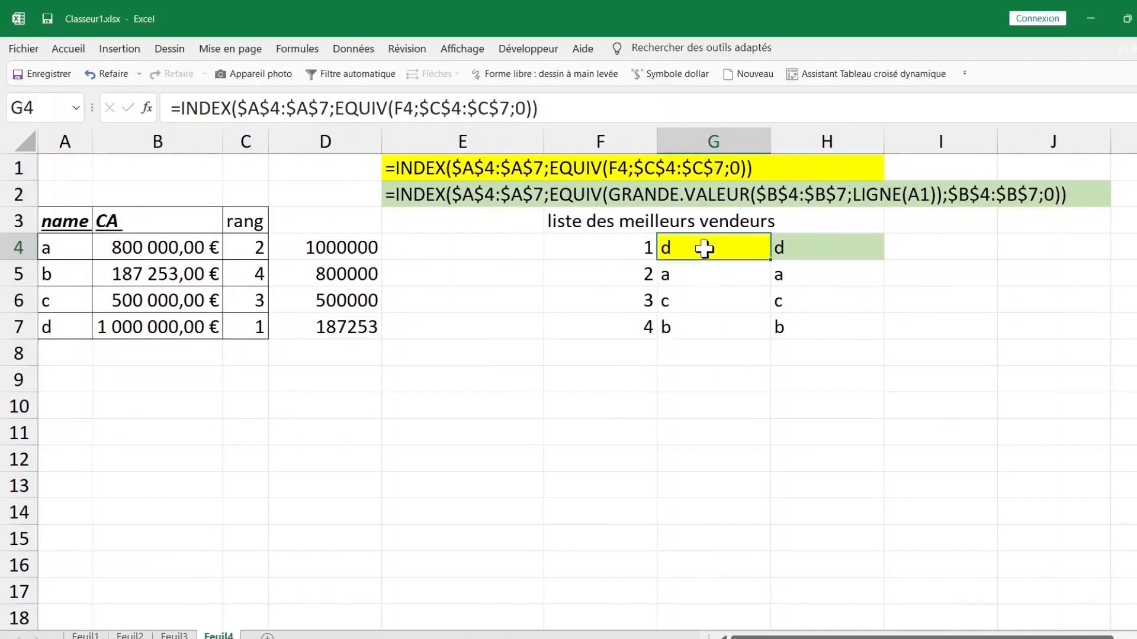
# Compare the rank-based list in column G with the rank-free list in column H, inspecting both first-row formulas.
pyautogui.click(705, 307)
pyautogui.click(699, 346)
pyautogui.click(530, 352)
pyautogui.click(701, 250)
pyautogui.click(841, 252)
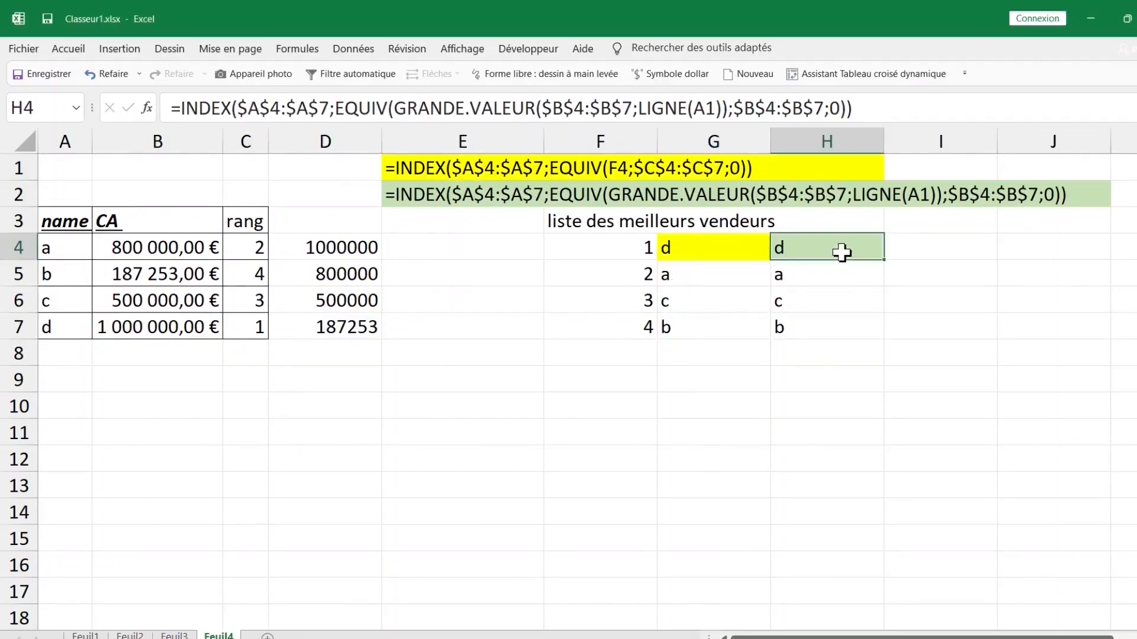
pyautogui.click(362, 386)
pyautogui.click(460, 380)
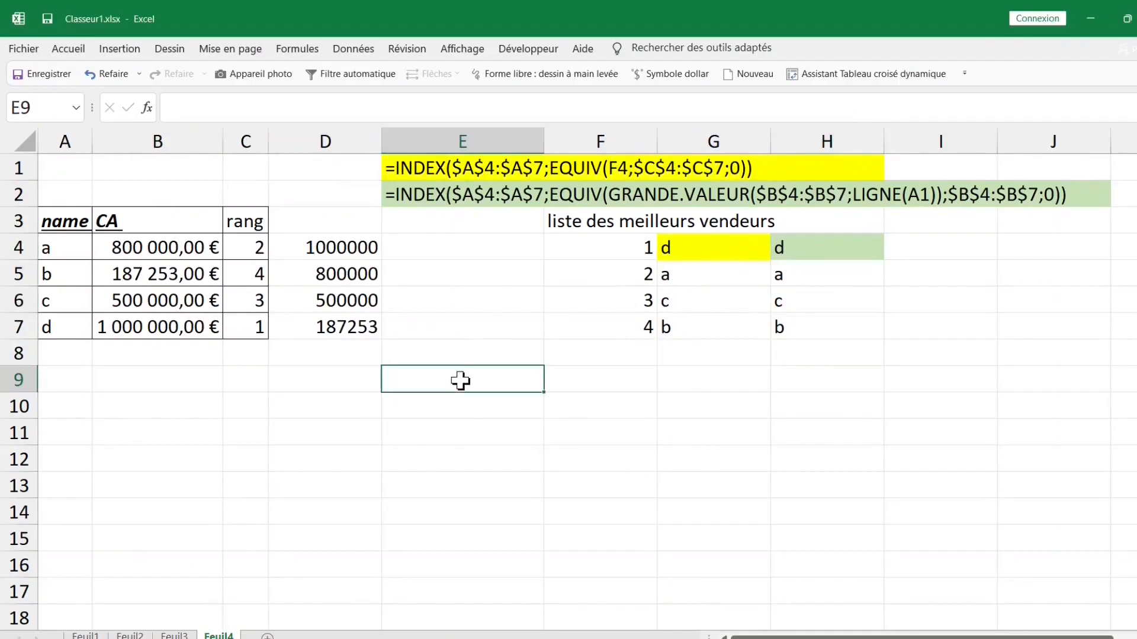
pyautogui.scroll(-1, 481, 378)
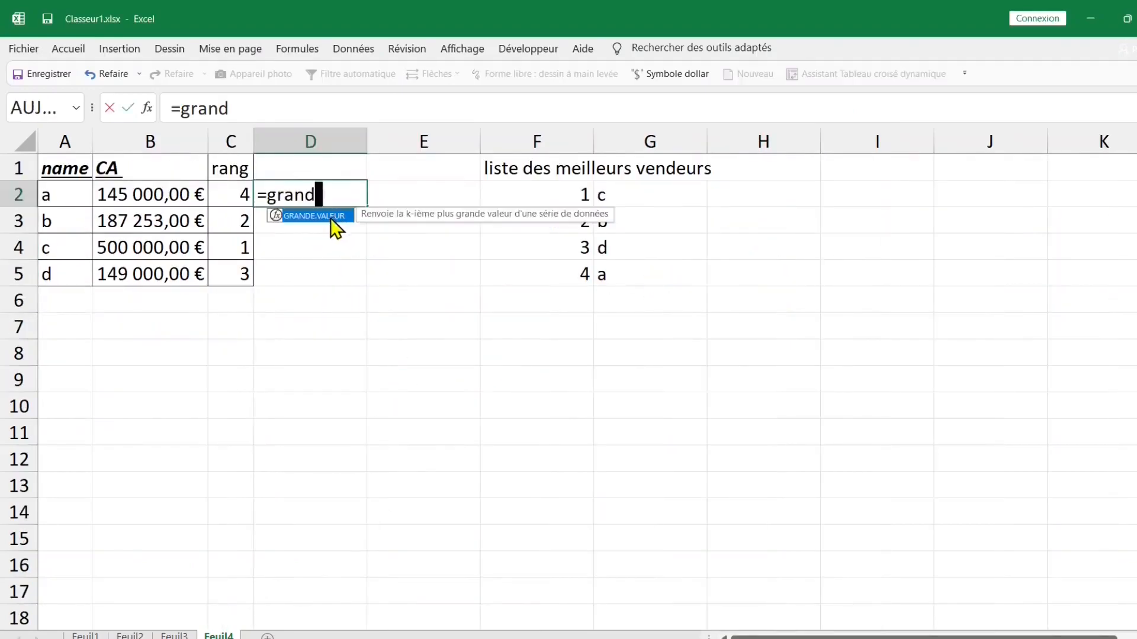
pyautogui.doubleClick(314, 216)
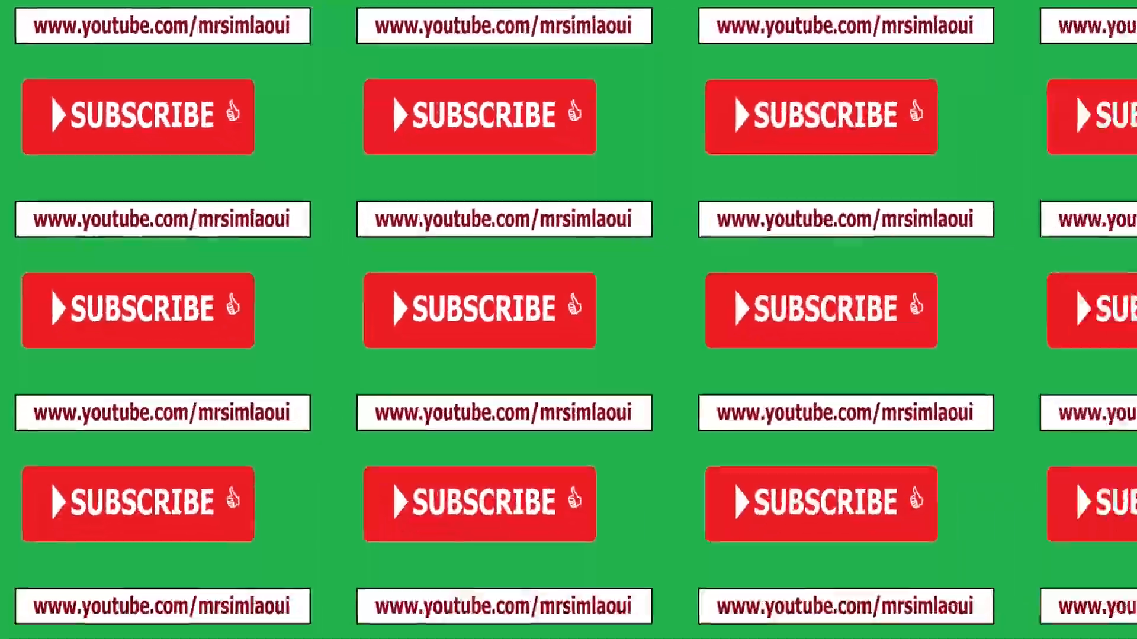